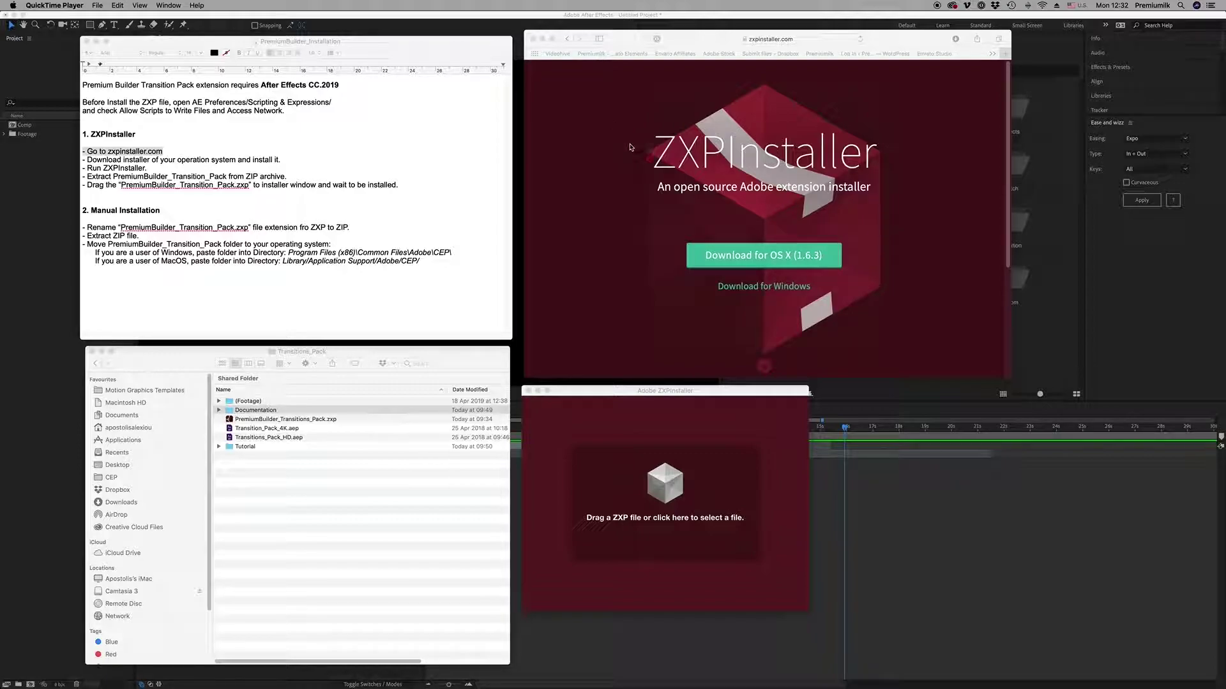
Review the installation notes and the pack's Documentation folder
{"action": "left_click", "coordinate": [629, 42]}
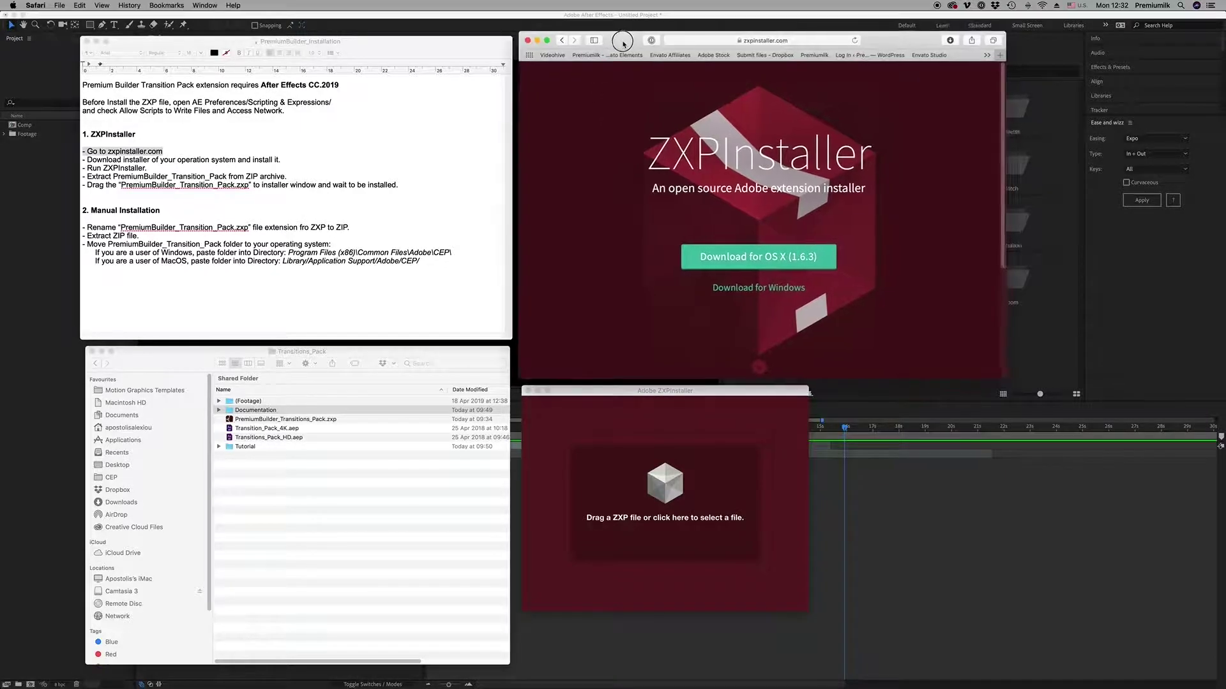
{"action": "left_click", "coordinate": [249, 131]}
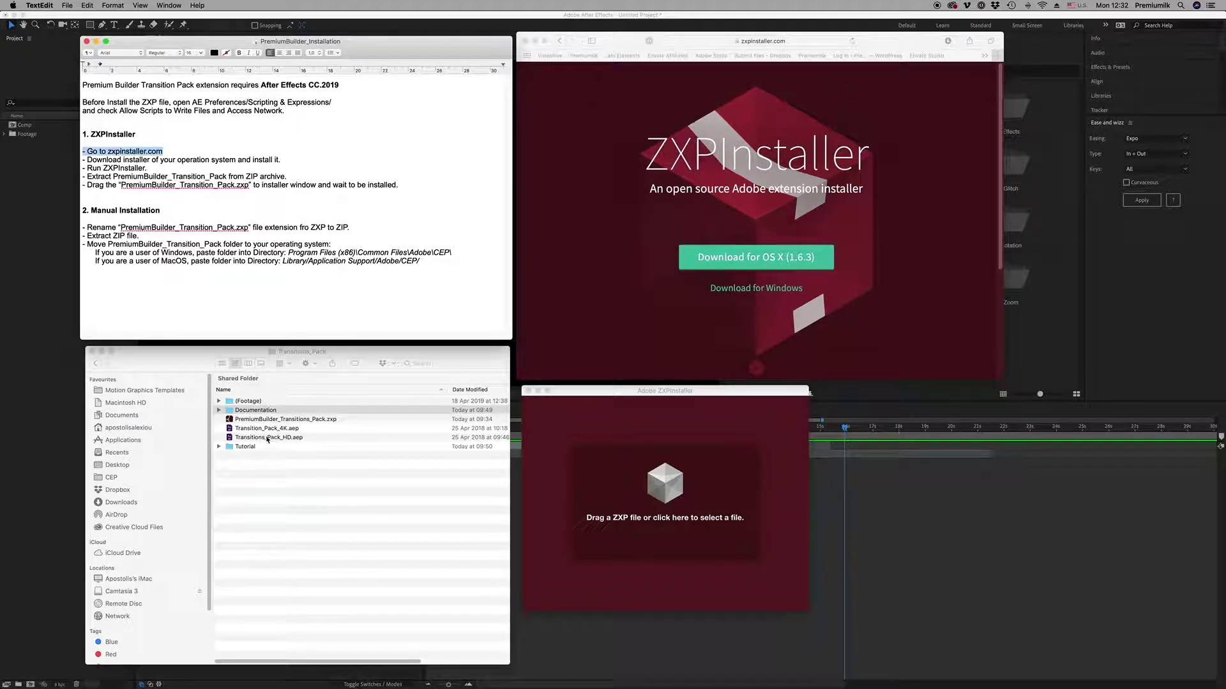
{"action": "left_click_drag", "start_coordinate": [366, 354], "coordinate": [378, 348]}
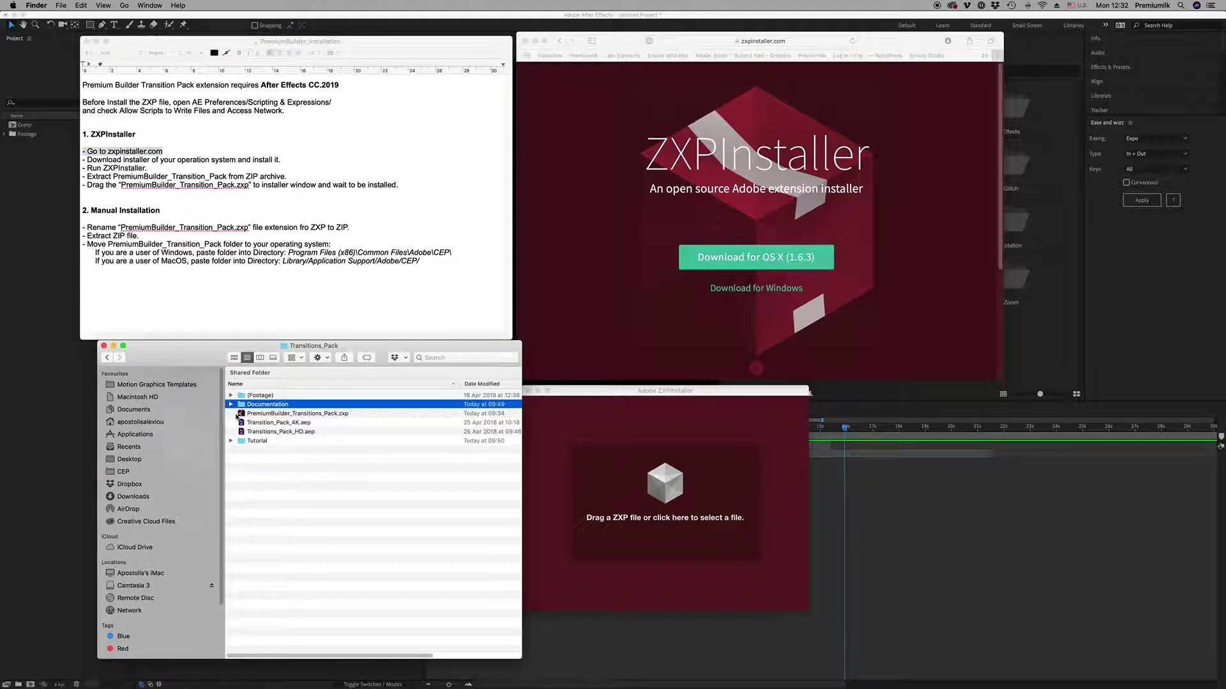
{"action": "left_click", "coordinate": [231, 404]}
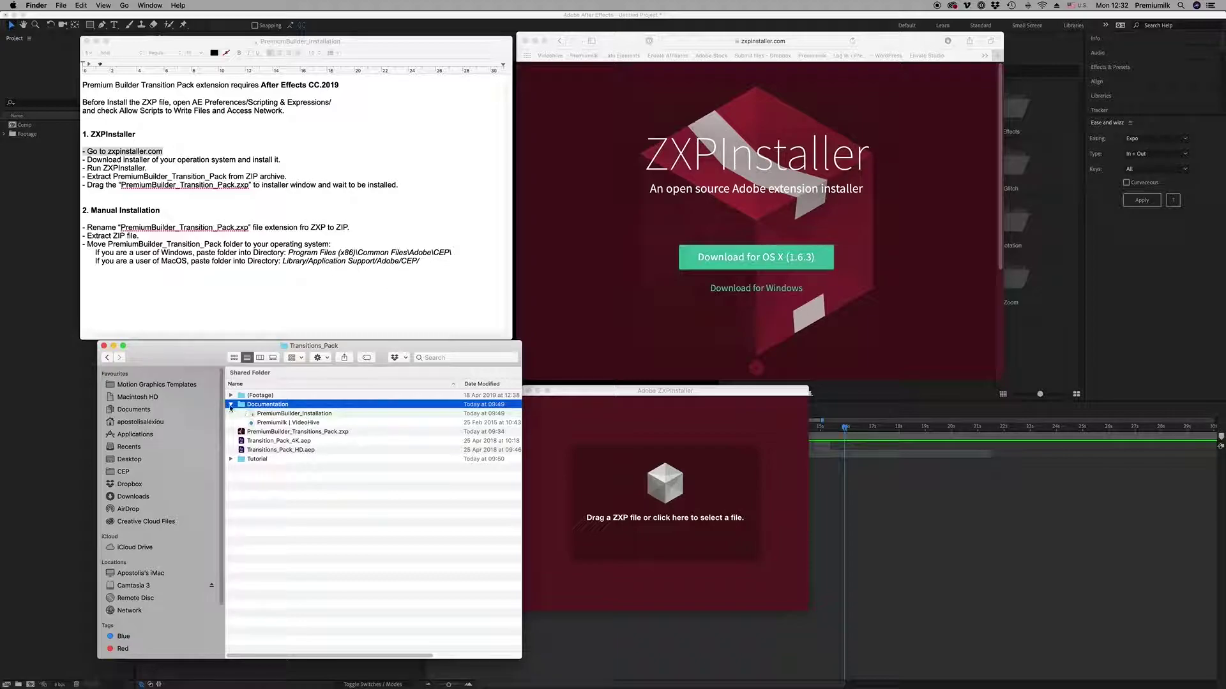
{"action": "left_click", "coordinate": [231, 404]}
{"action": "left_click", "coordinate": [390, 47]}
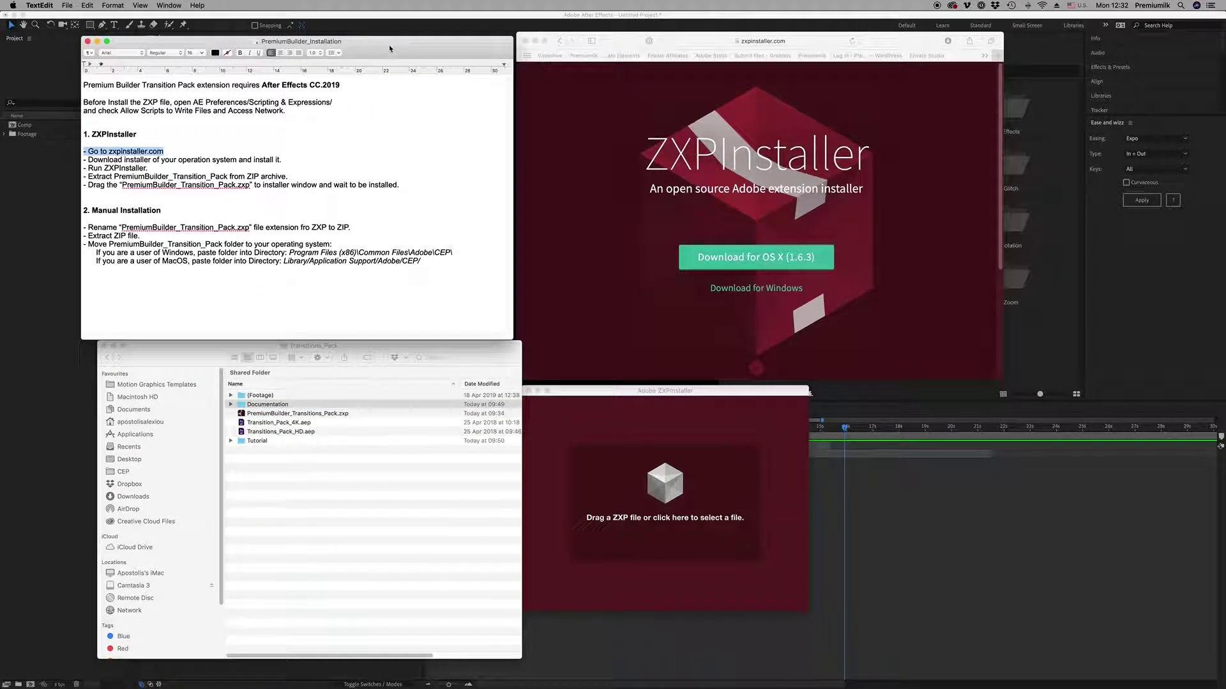
Highlight the After Effects CC 2019 requirement and the zxpinstaller.com instruction in the notes
{"action": "left_click_drag", "start_coordinate": [351, 84], "coordinate": [128, 84]}
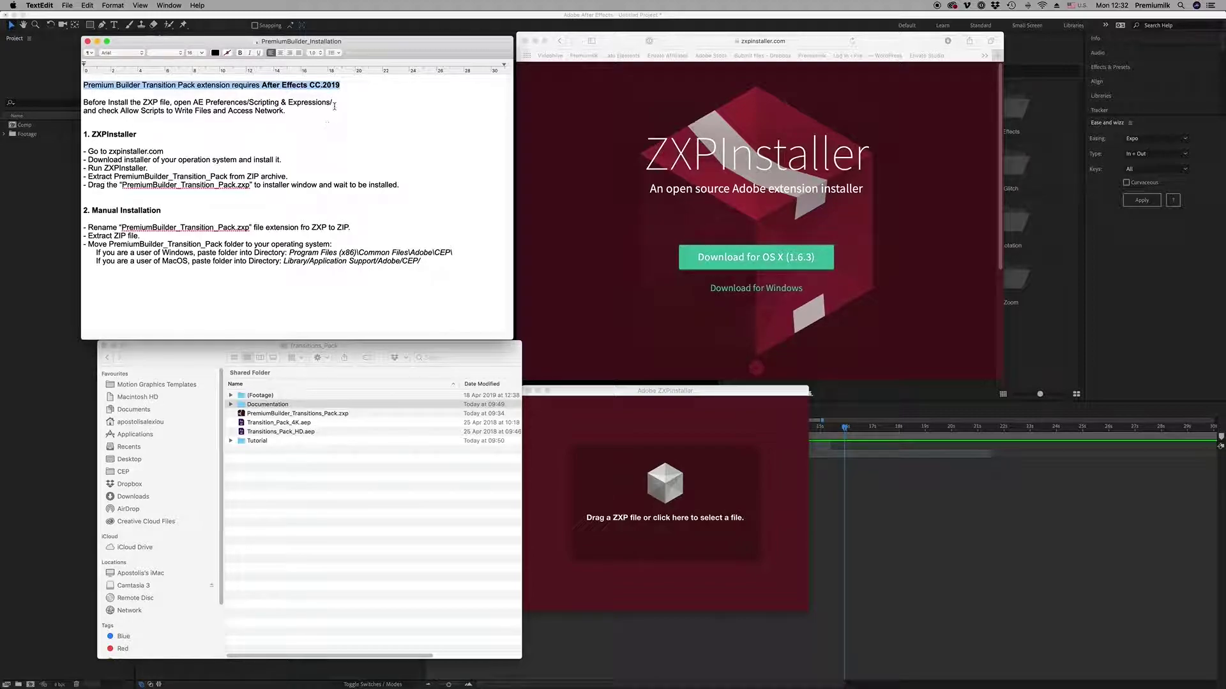
{"action": "left_click_drag", "start_coordinate": [384, 43], "coordinate": [382, 43]}
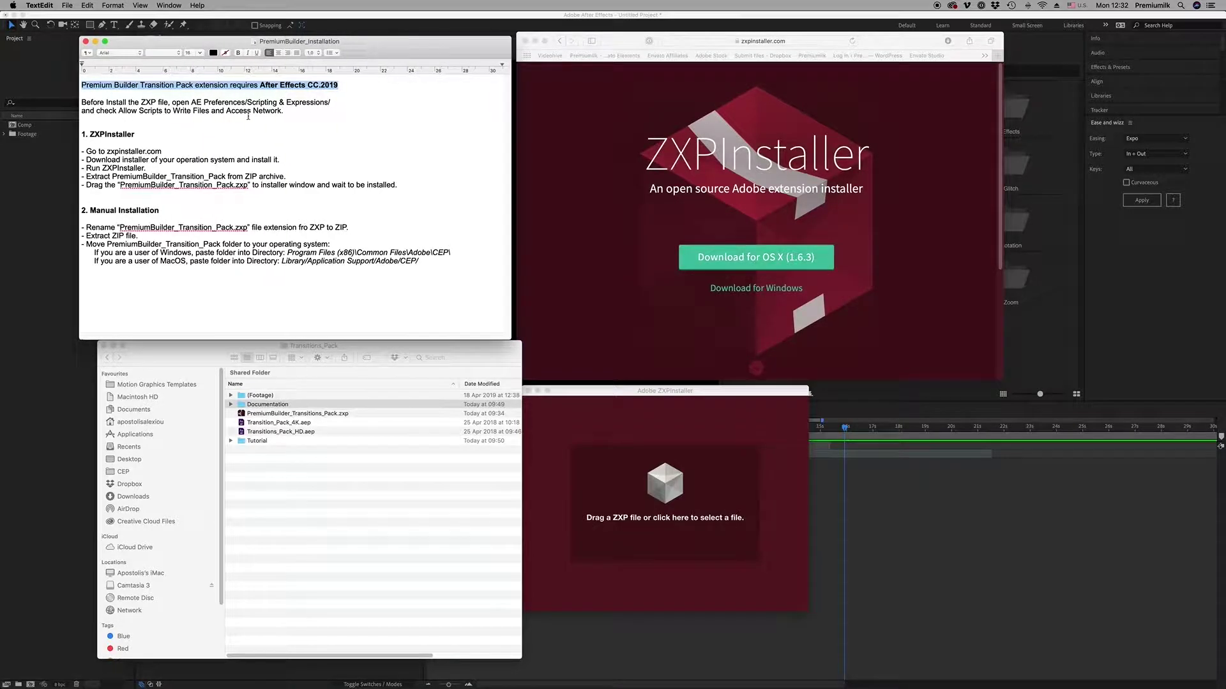
{"action": "left_click_drag", "start_coordinate": [161, 151], "coordinate": [85, 151]}
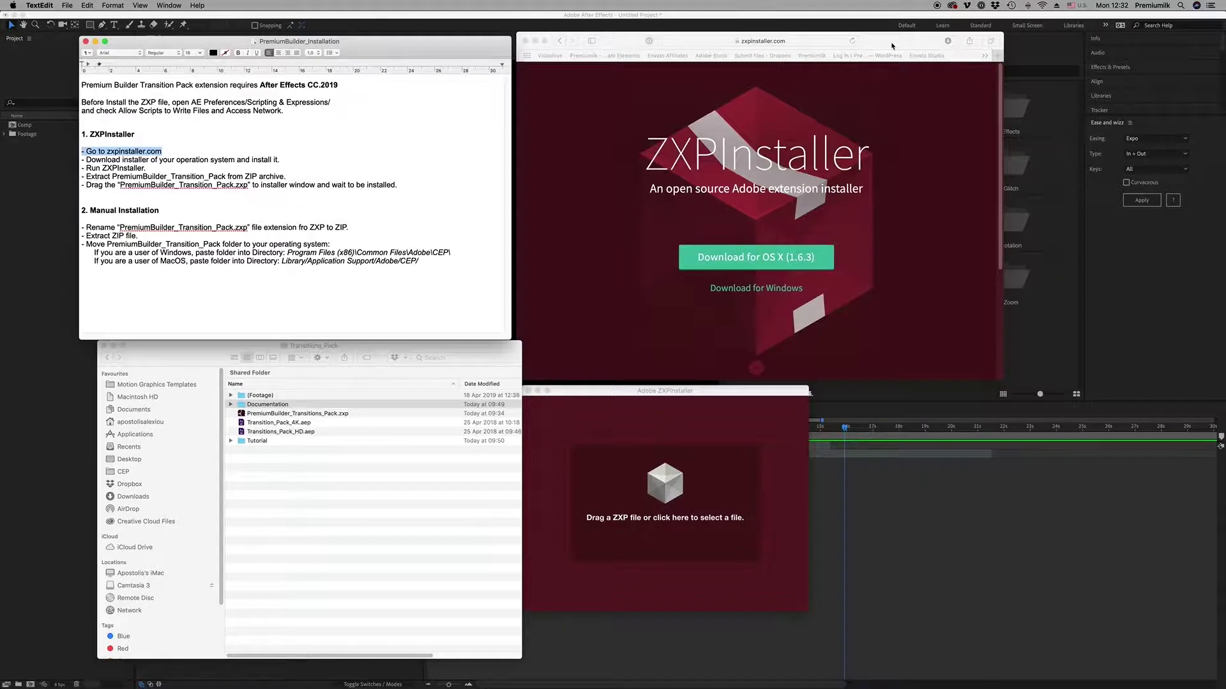
{"action": "left_click_drag", "start_coordinate": [892, 45], "coordinate": [895, 43]}
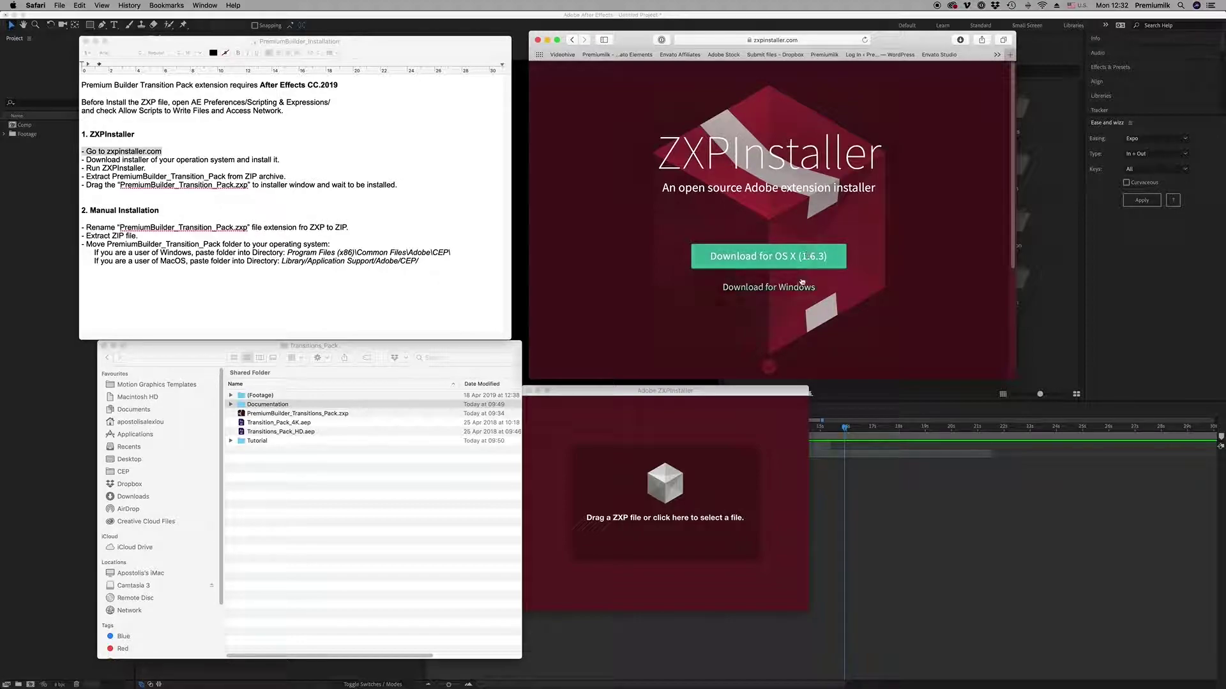
{"action": "left_click_drag", "start_coordinate": [435, 42], "coordinate": [443, 44]}
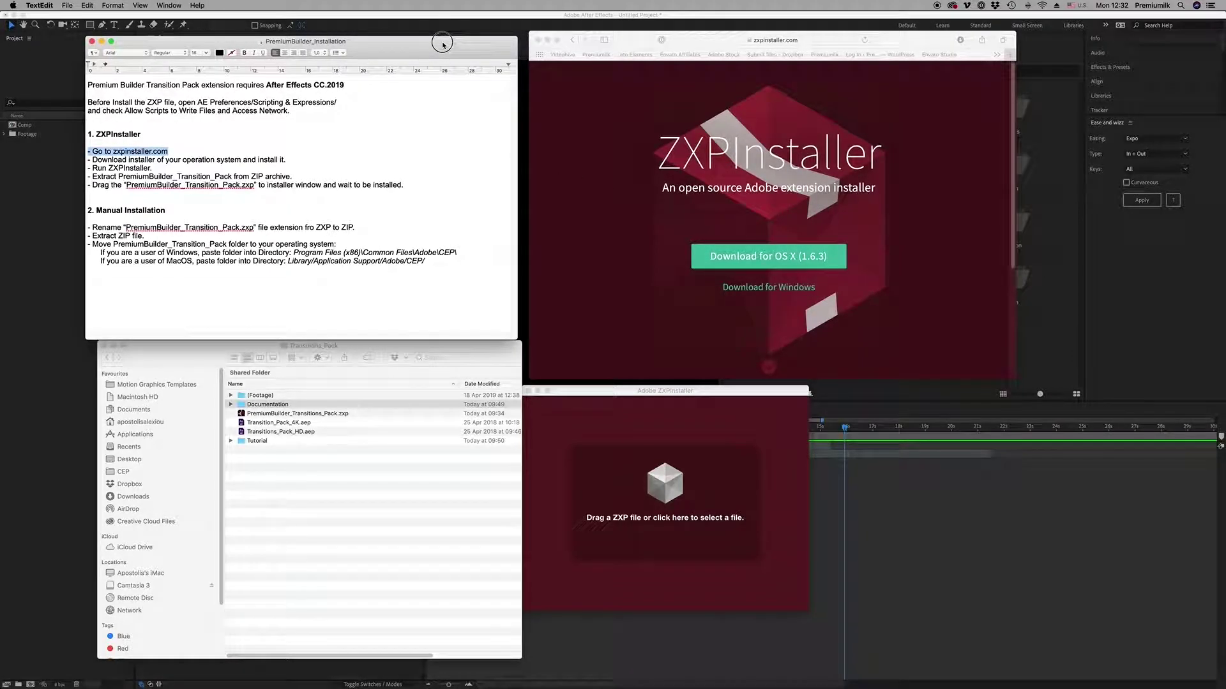
{"action": "left_click_drag", "start_coordinate": [664, 390], "coordinate": [629, 392]}
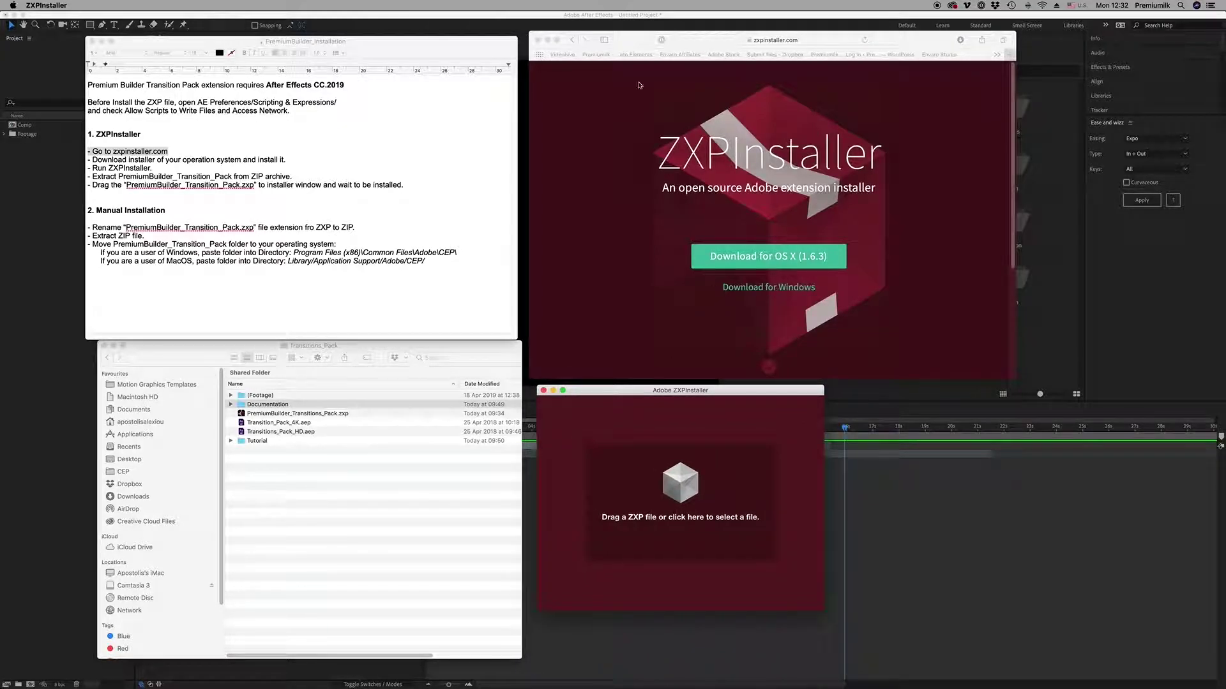
Minimize the installer website and drop PremiumBuilder_Transitions_Pack.zxp onto ZXPInstaller
{"action": "left_click", "coordinate": [631, 45]}
{"action": "left_click", "coordinate": [546, 40]}
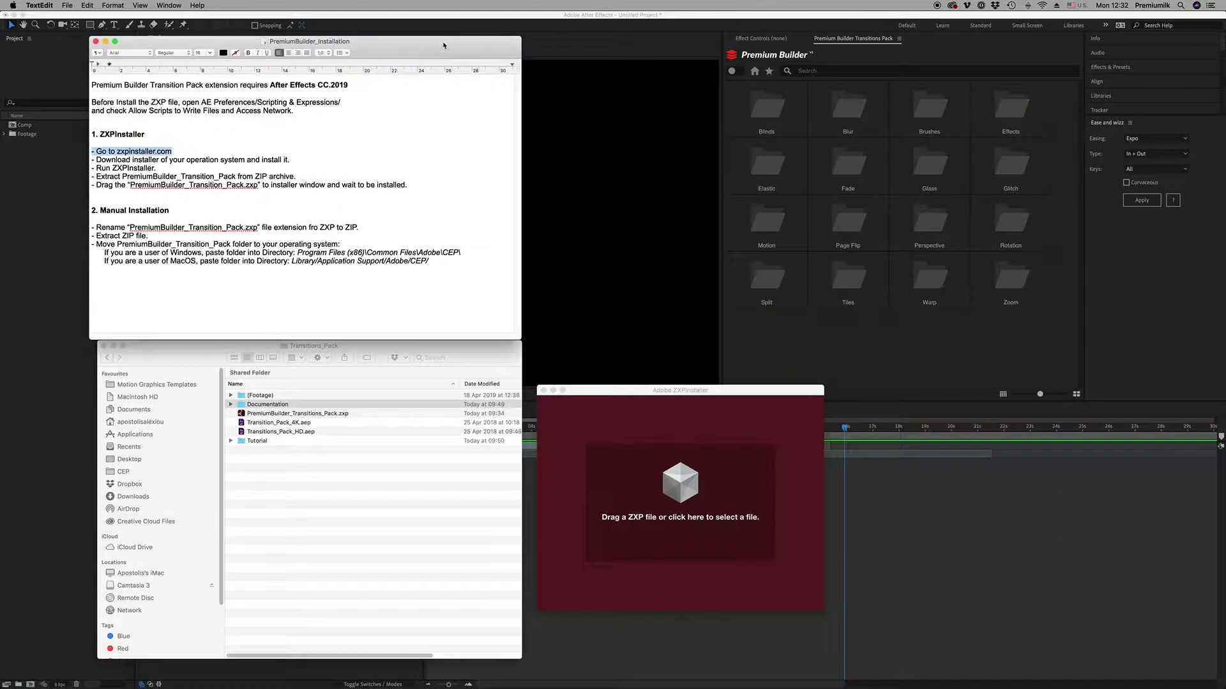
{"action": "left_click", "coordinate": [306, 364]}
{"action": "left_click", "coordinate": [297, 413]}
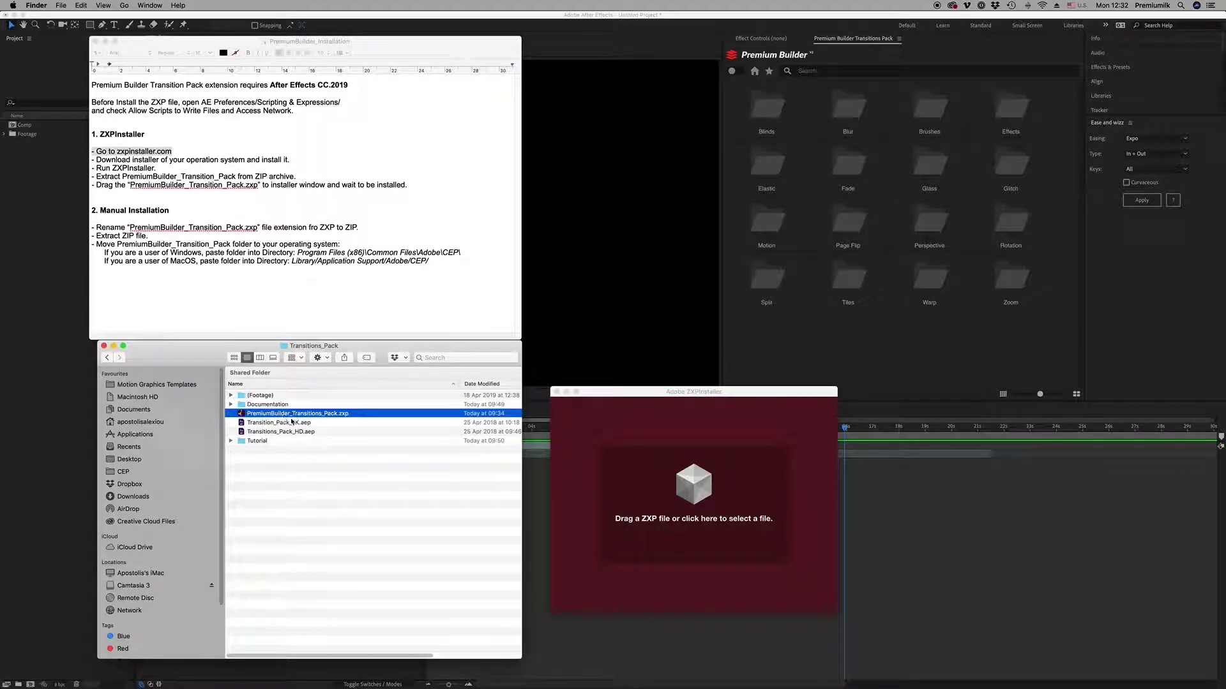
{"action": "mouse_move", "coordinate": [276, 415]}
{"action": "left_mouse_down"}
{"action": "mouse_move", "coordinate": [596, 491]}
{"action": "mouse_move", "coordinate": [307, 464]}
{"action": "left_mouse_up"}
Let the installation finish, then close ZXPInstaller
{"action": "left_click_drag", "start_coordinate": [639, 395], "coordinate": [645, 397]}
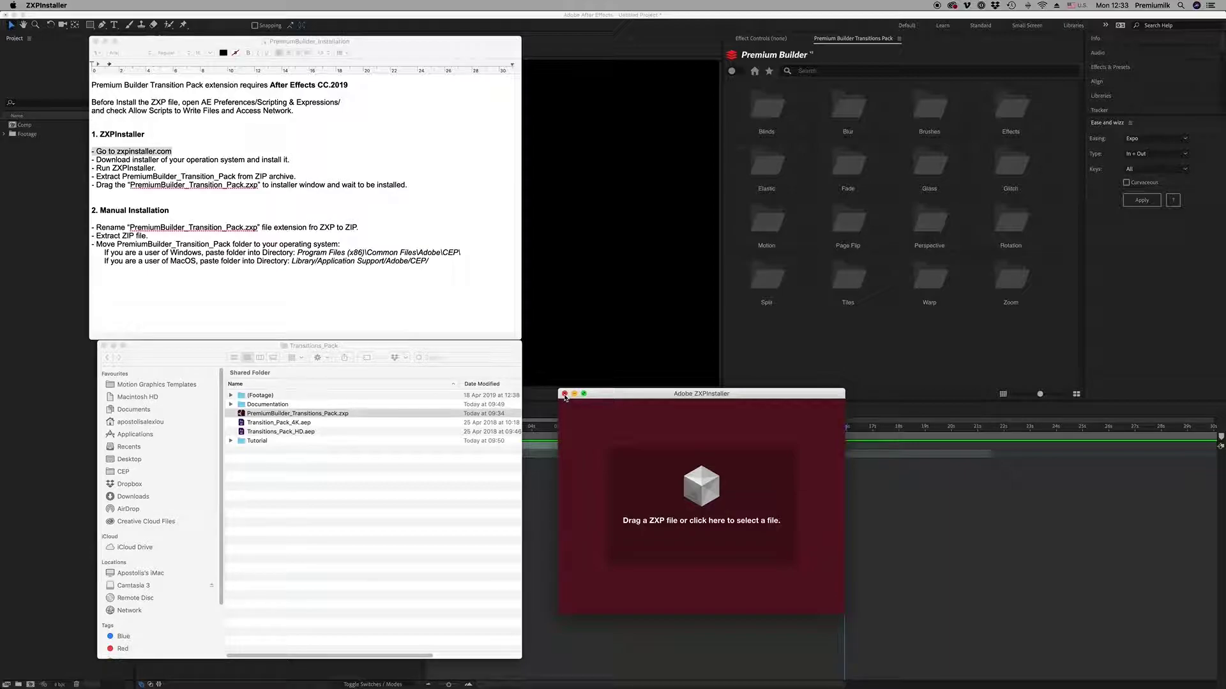
{"action": "left_click_drag", "start_coordinate": [627, 399], "coordinate": [626, 398]}
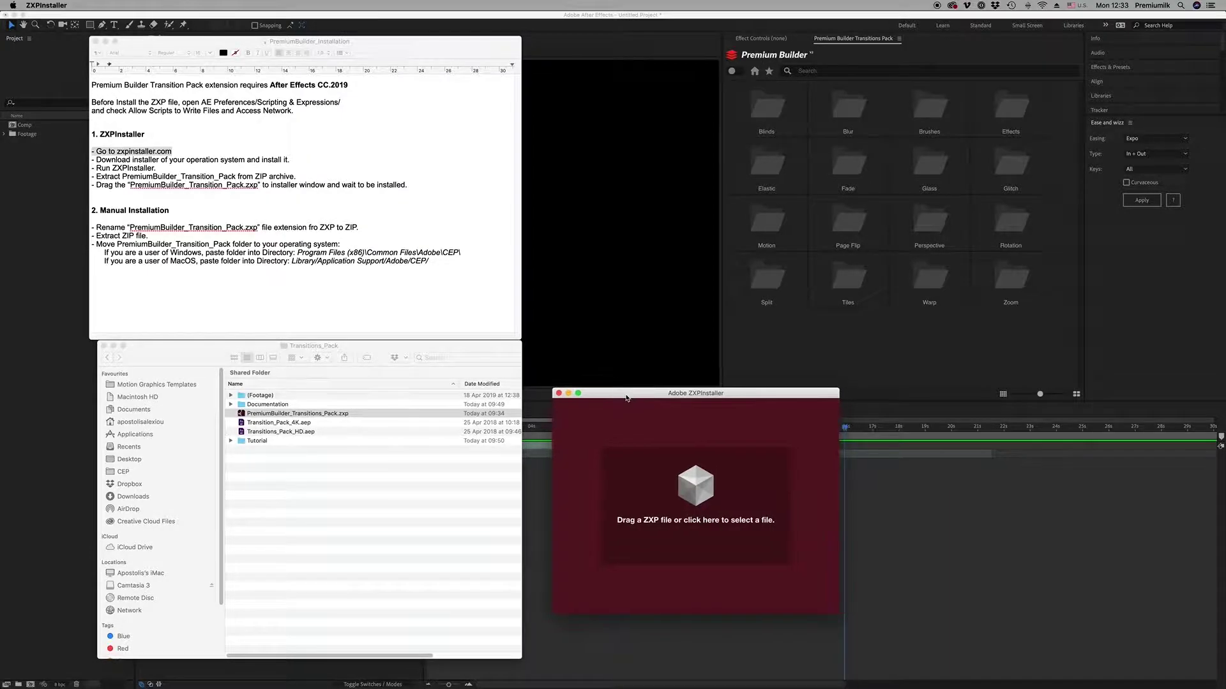
{"action": "left_click", "coordinate": [559, 395]}
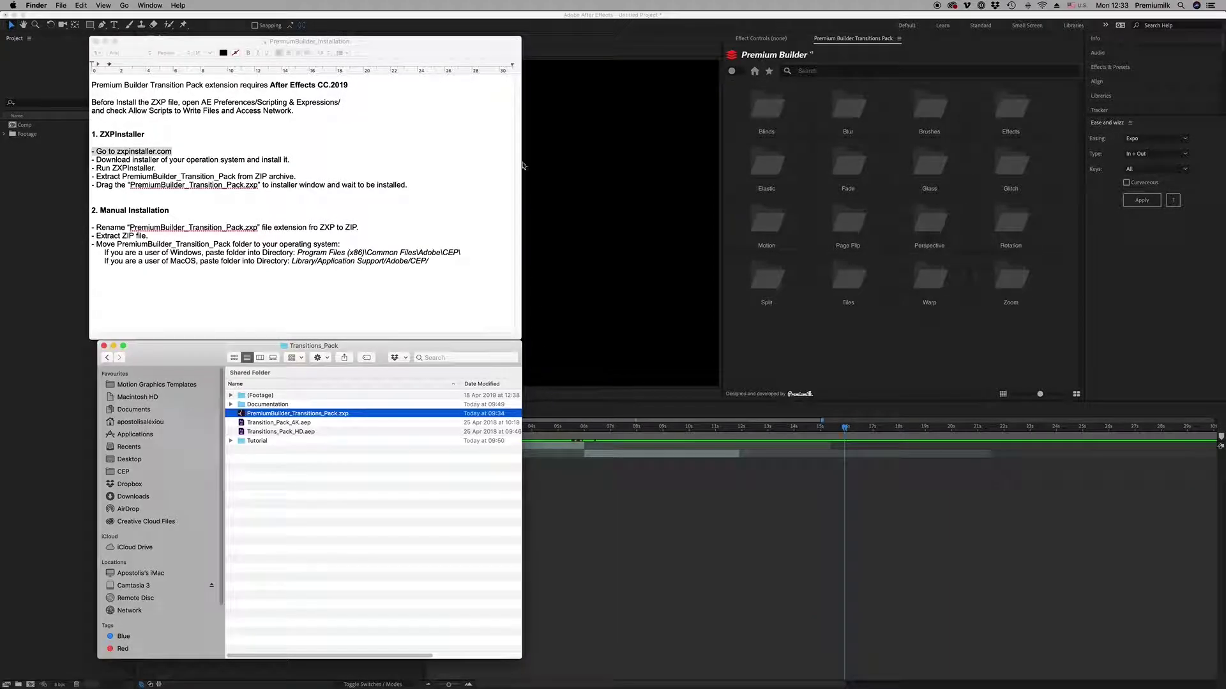
{"action": "left_click", "coordinate": [562, 140]}
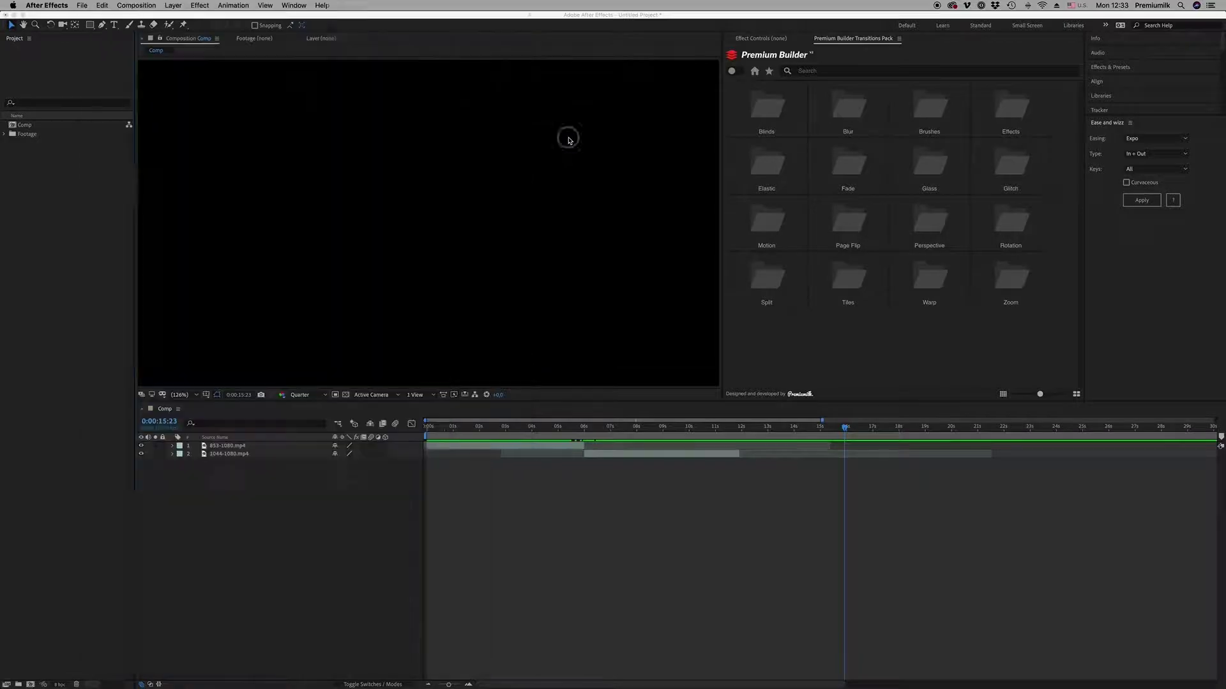
Close and reopen the Premium Builder Transitions Pack panel from the Window menu
{"action": "left_click", "coordinate": [296, 5]}
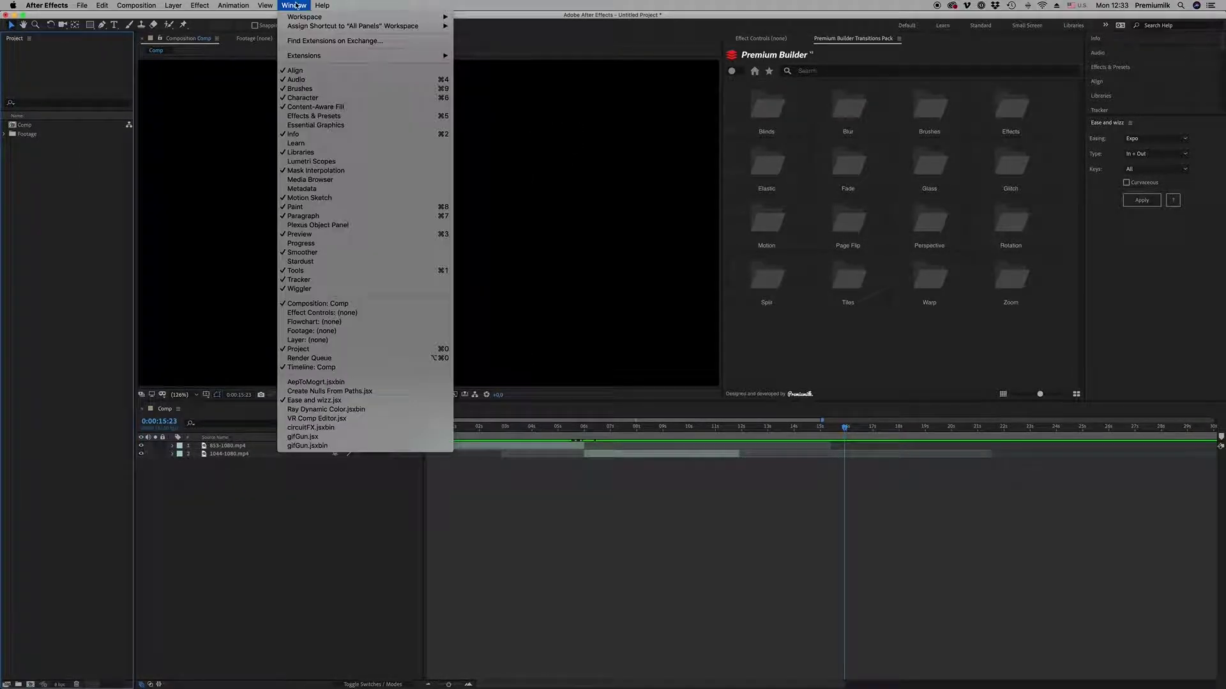
{"action": "mouse_move", "coordinate": [304, 56]}
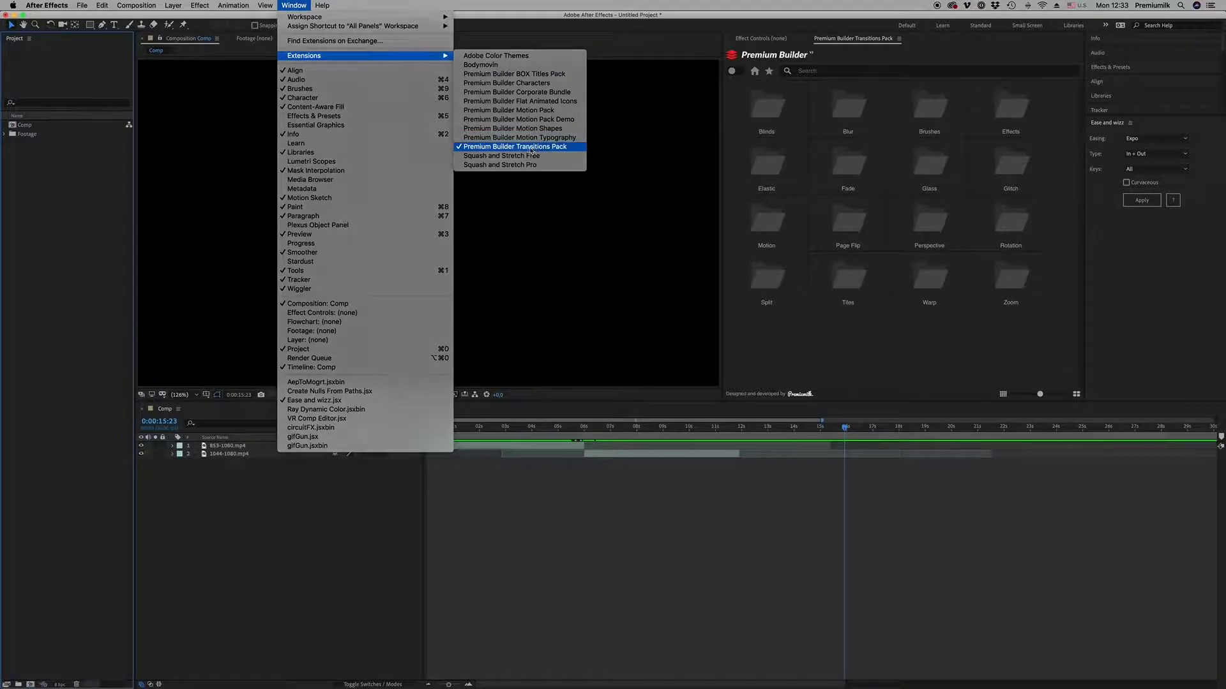
{"action": "left_click", "coordinate": [529, 147]}
{"action": "left_click", "coordinate": [295, 6]}
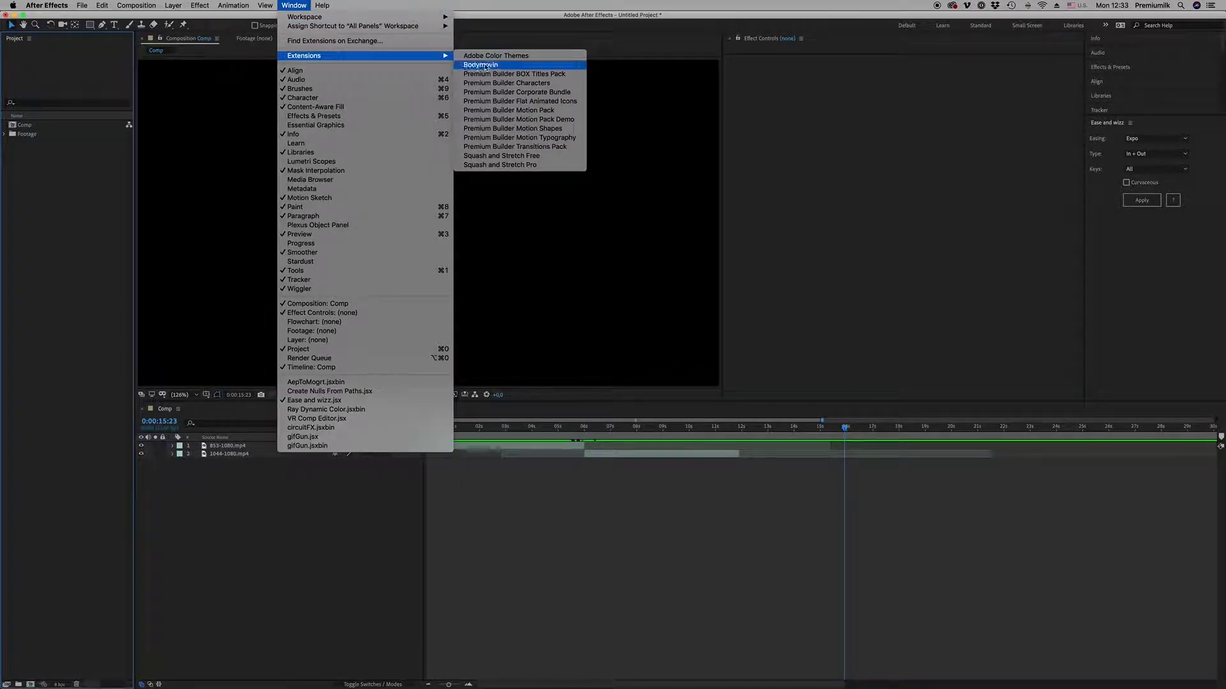
{"action": "left_click", "coordinate": [520, 137]}
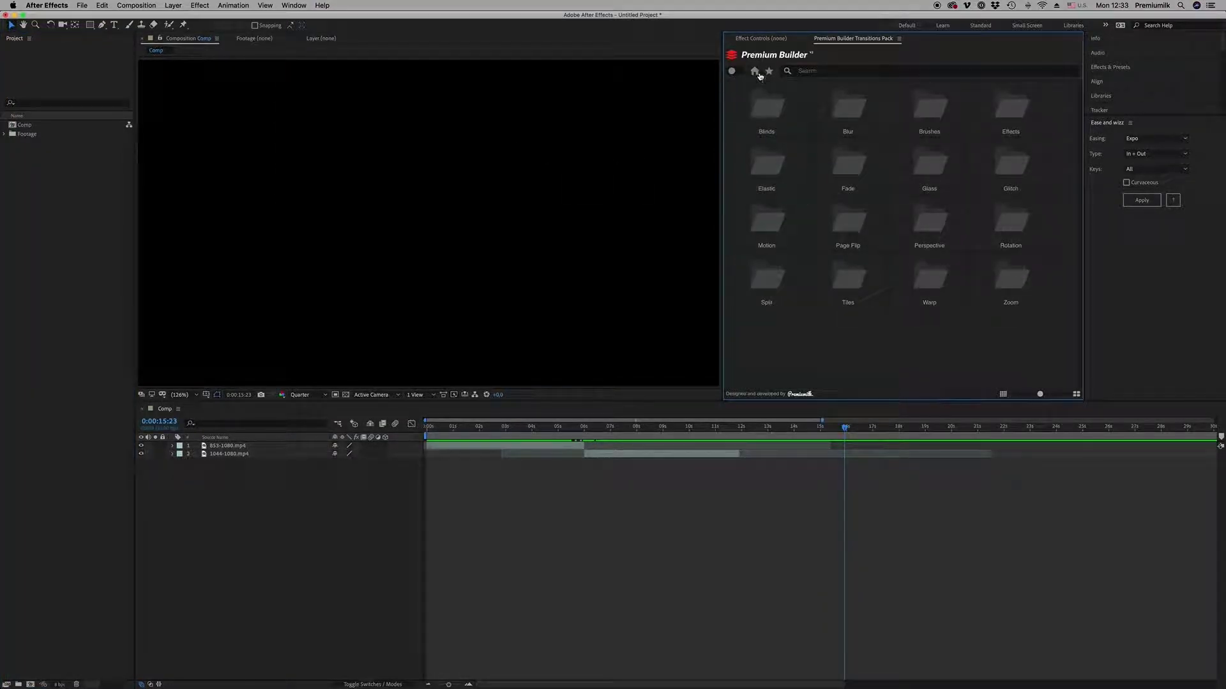
Switch the panel to its category list and browse Effects, then Motion transitions
{"action": "left_click", "coordinate": [734, 74]}
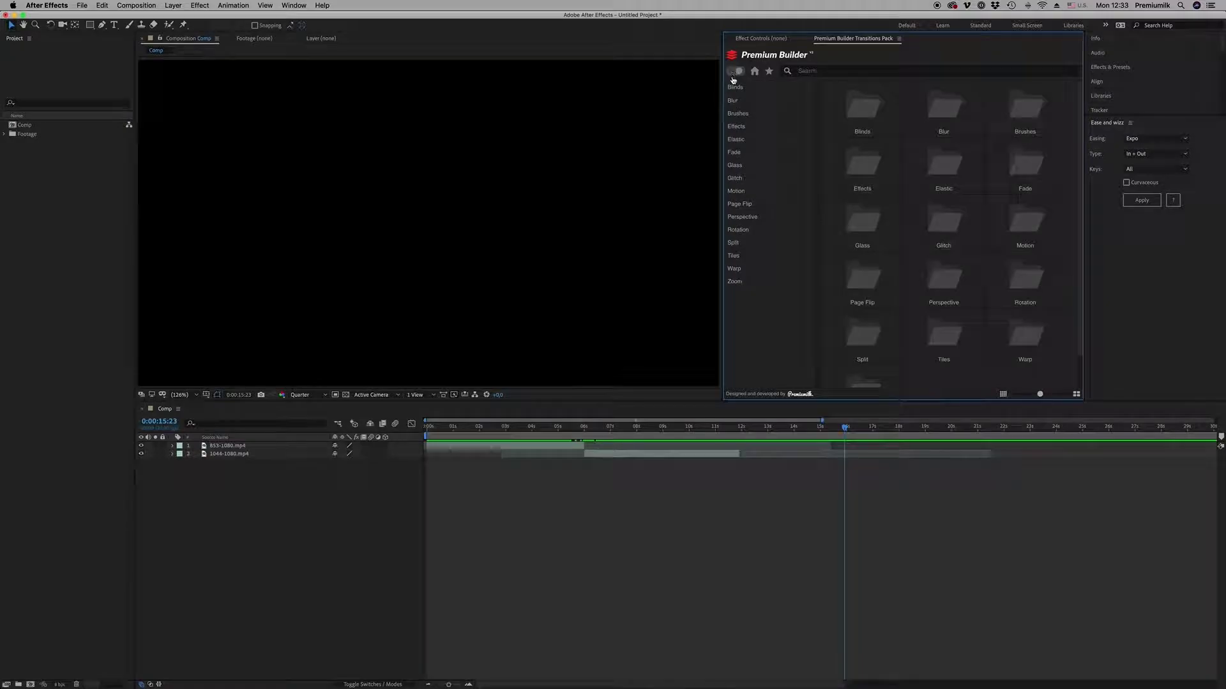
{"action": "left_click", "coordinate": [738, 126]}
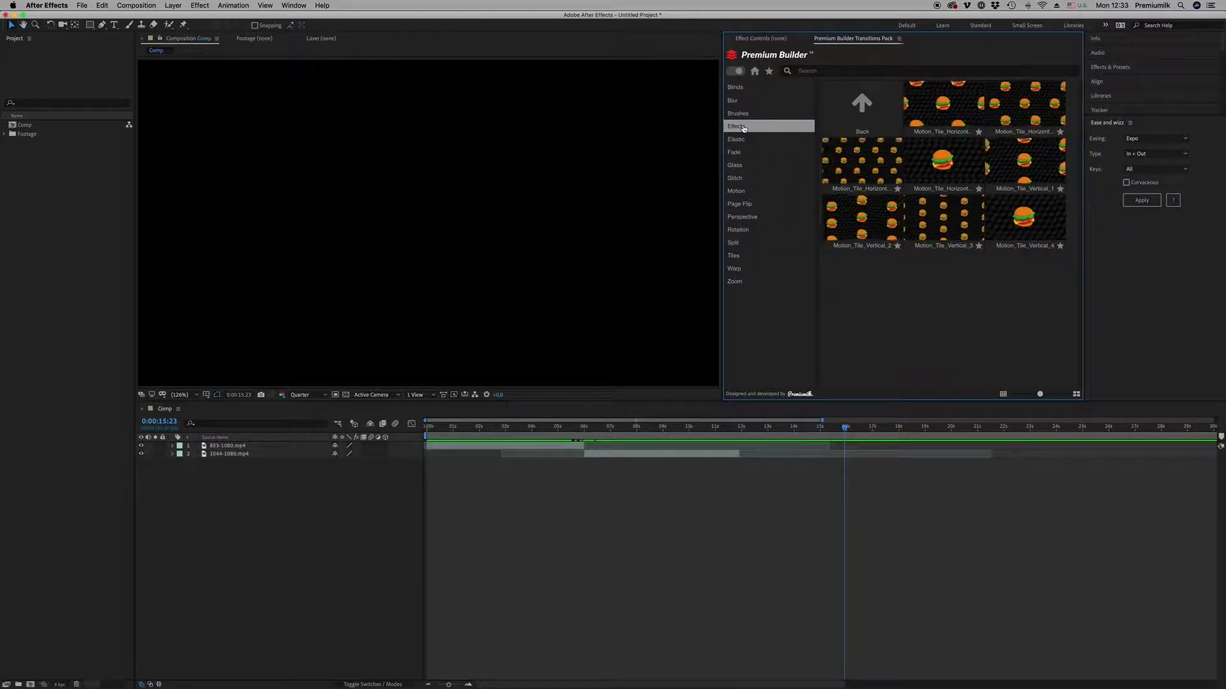
{"action": "left_click", "coordinate": [491, 427]}
{"action": "left_click_drag", "start_coordinate": [491, 427], "coordinate": [697, 432]}
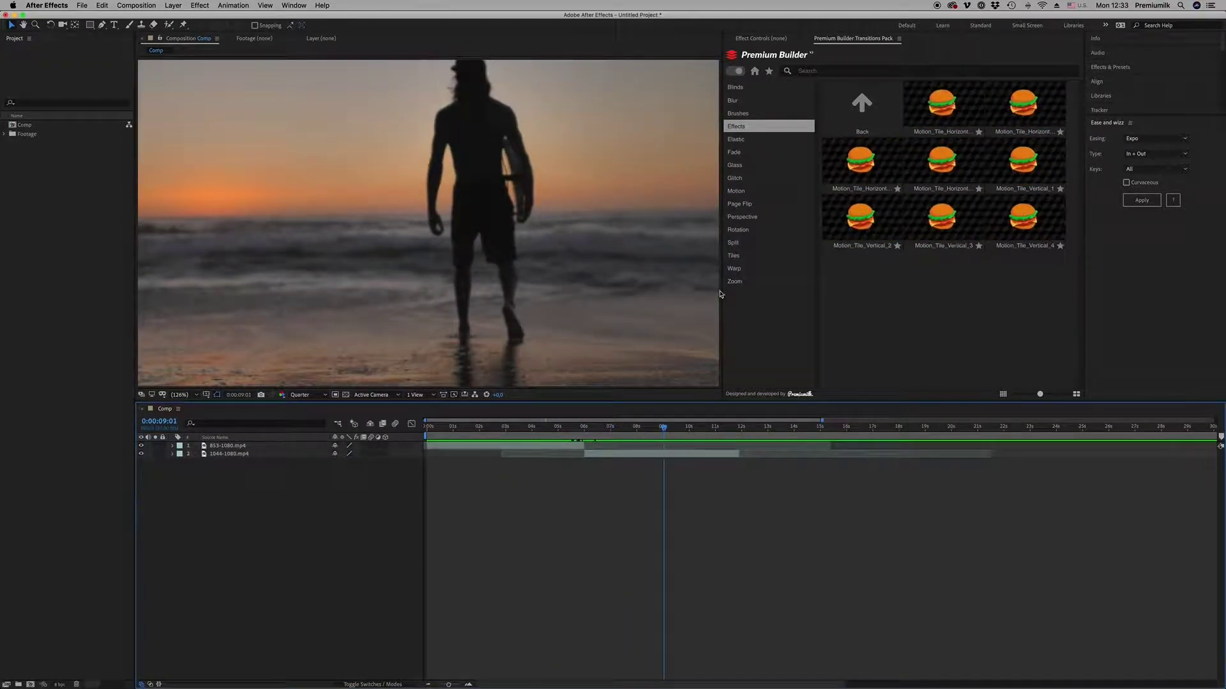
{"action": "left_click", "coordinate": [736, 191]}
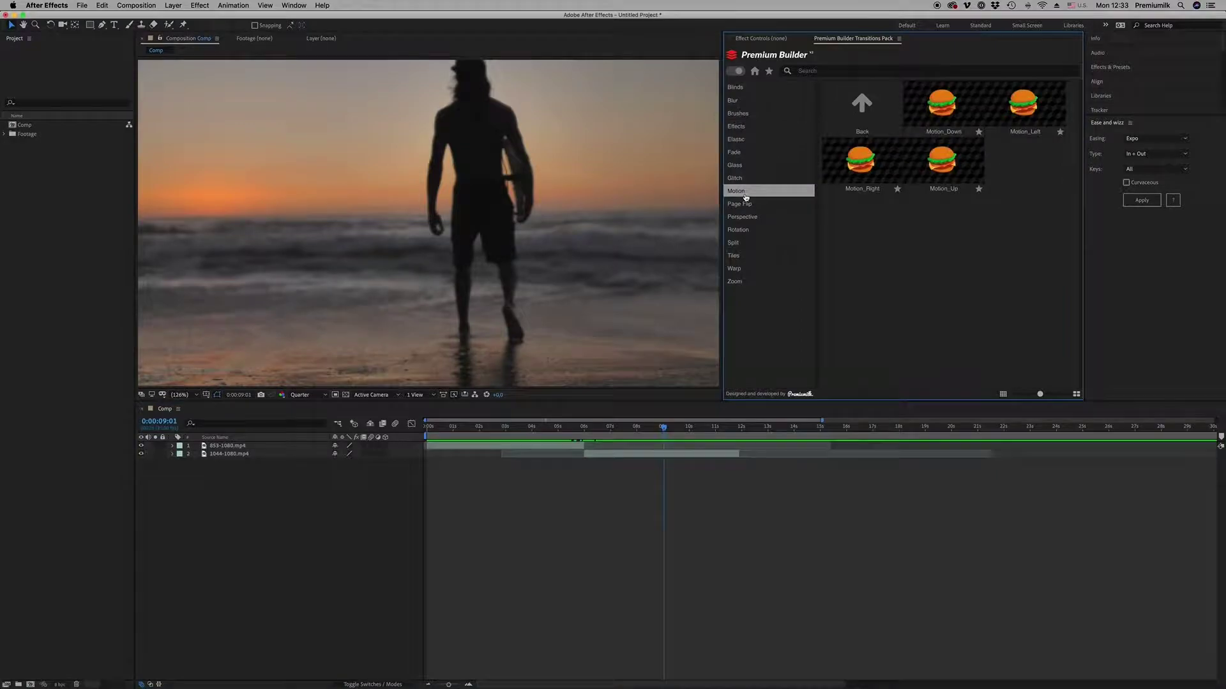
Slide Motion_Down over the baseball–beach cut and play a preview
{"action": "left_click_drag", "start_coordinate": [664, 427], "coordinate": [553, 431]}
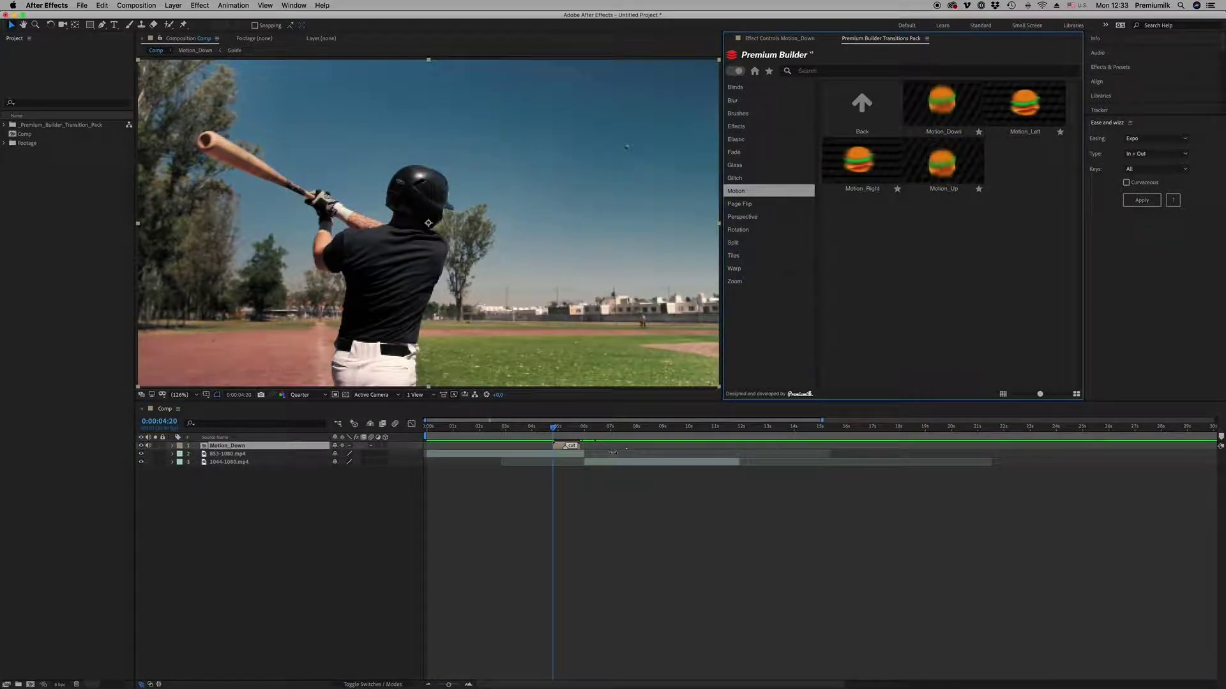
{"action": "key", "text": "equal"}
{"action": "left_click_drag", "start_coordinate": [581, 448], "coordinate": [661, 448]}
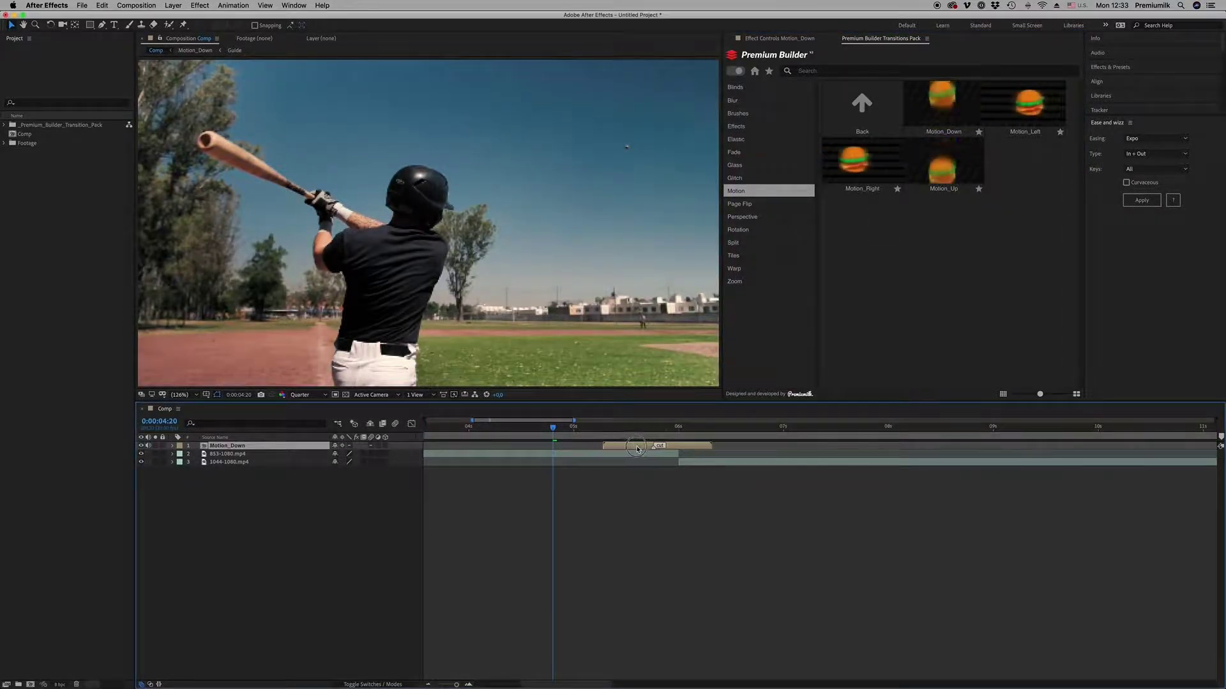
{"action": "left_click", "coordinate": [614, 426]}
{"action": "key", "text": "space"}
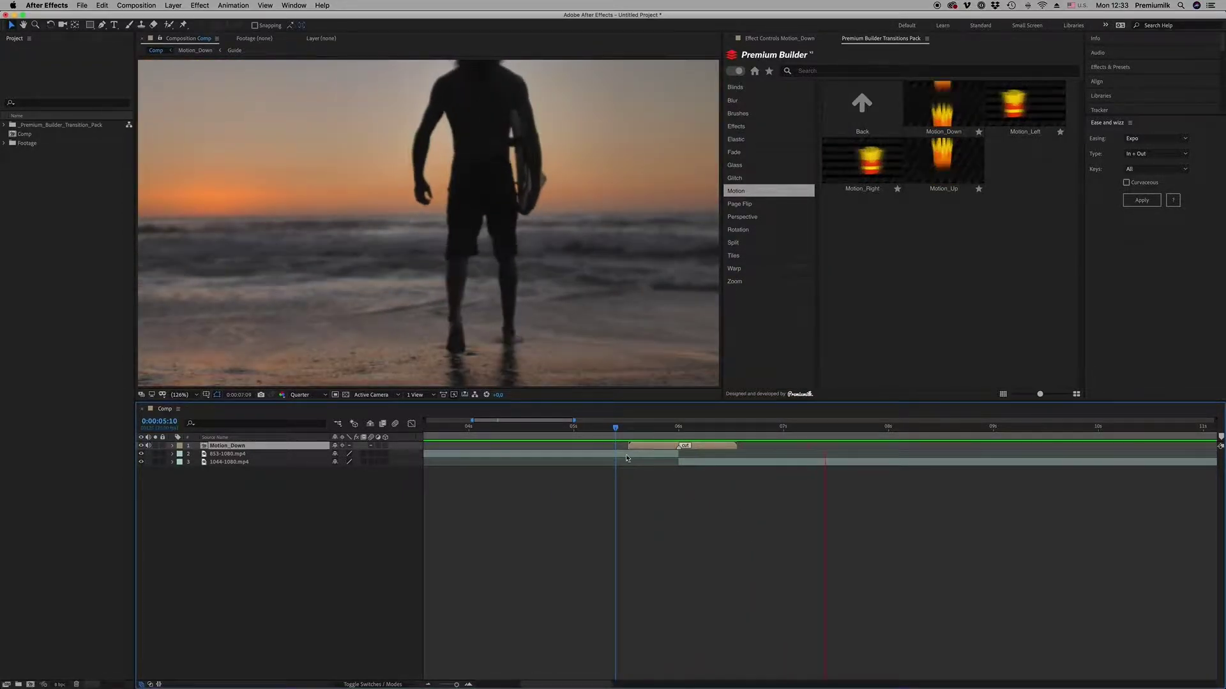
Scrub through the transition frames, then show the Elastic category presets
{"action": "left_click", "coordinate": [590, 426]}
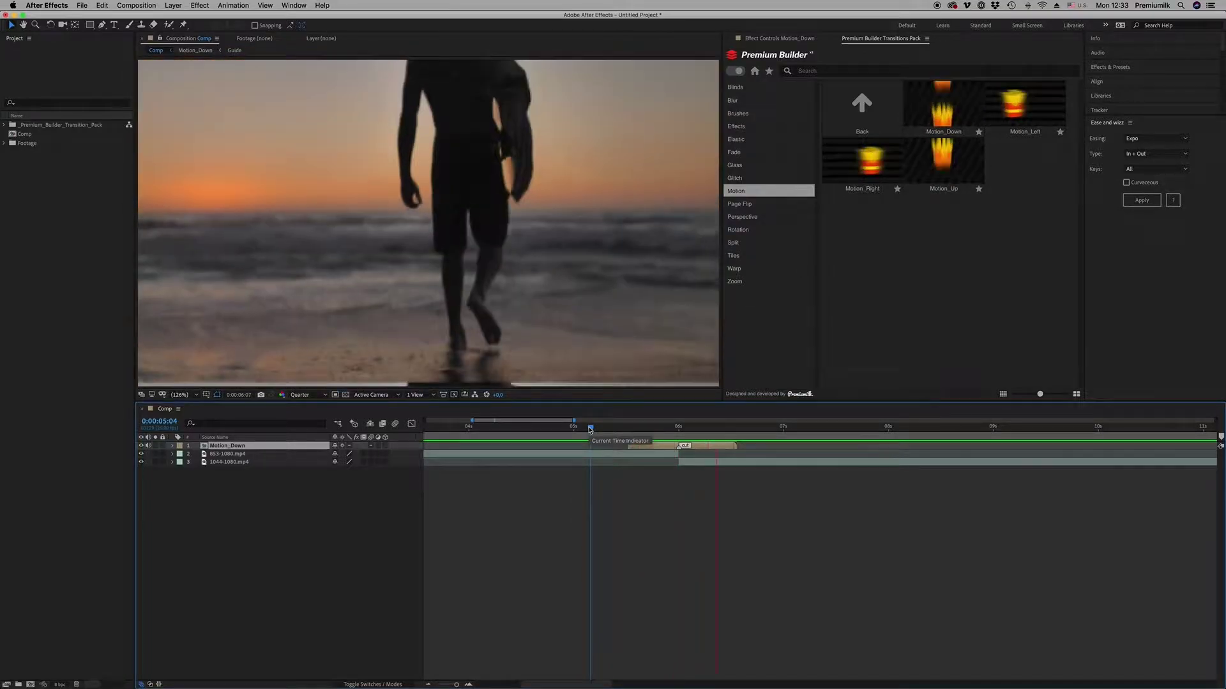
{"action": "left_click_drag", "start_coordinate": [590, 427], "coordinate": [657, 429]}
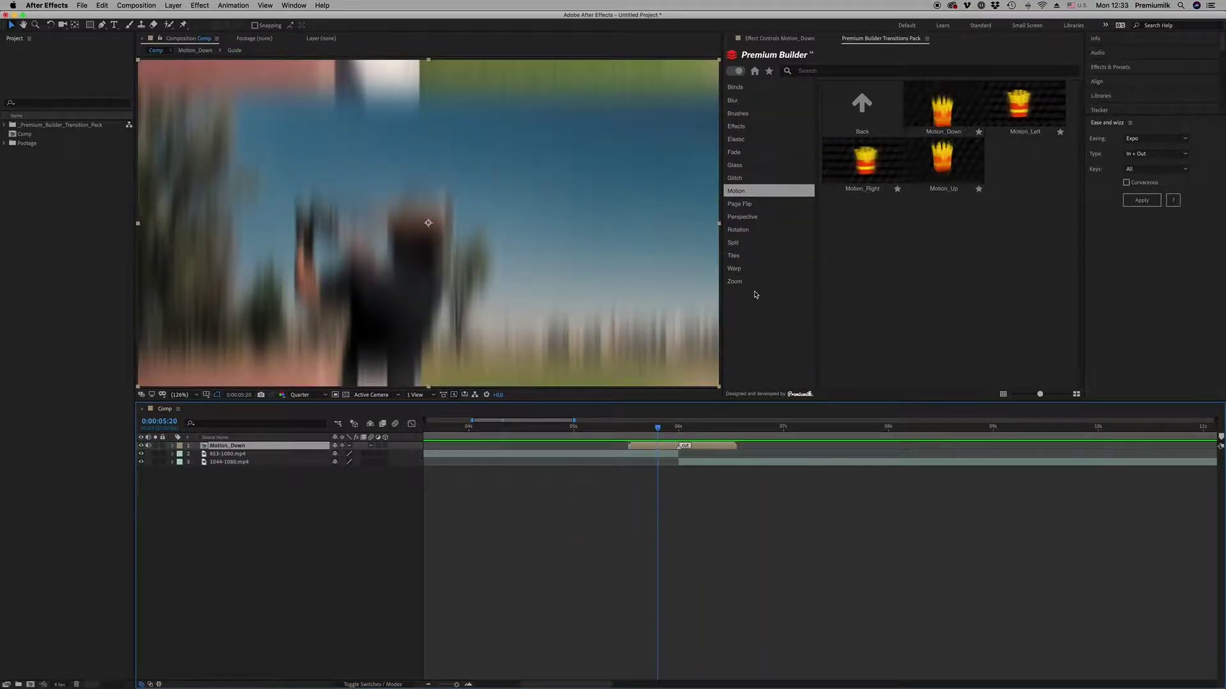
{"action": "left_click", "coordinate": [620, 428]}
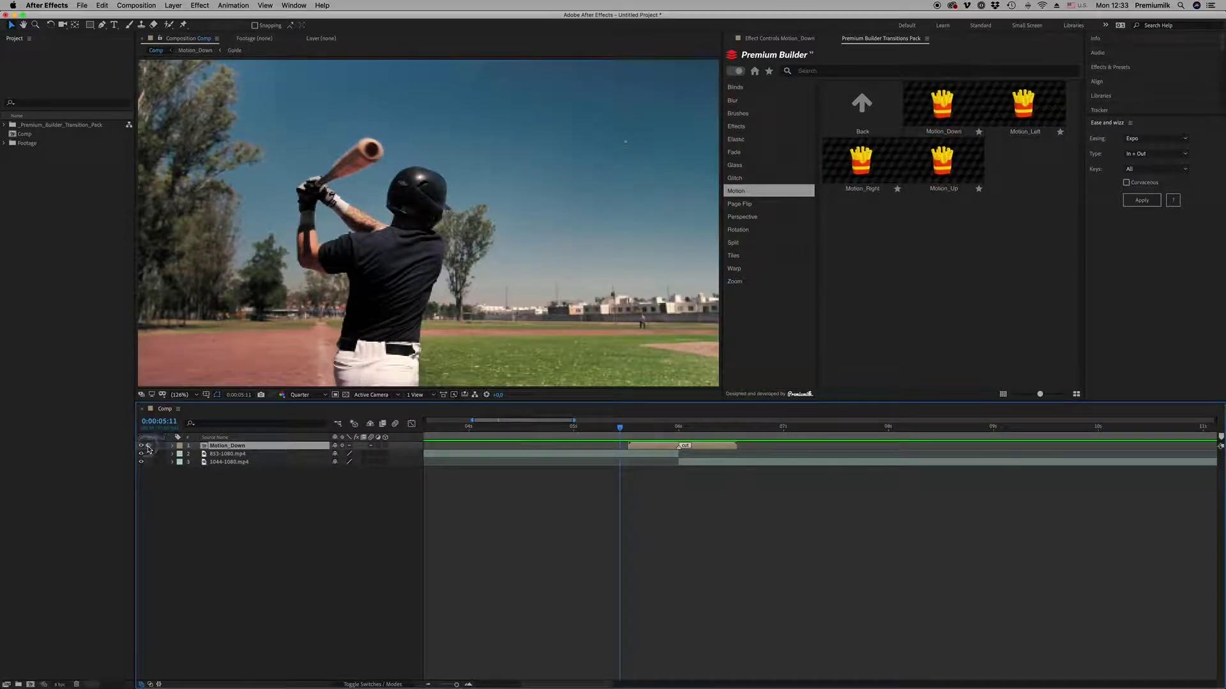
{"action": "left_click_drag", "start_coordinate": [621, 428], "coordinate": [595, 428]}
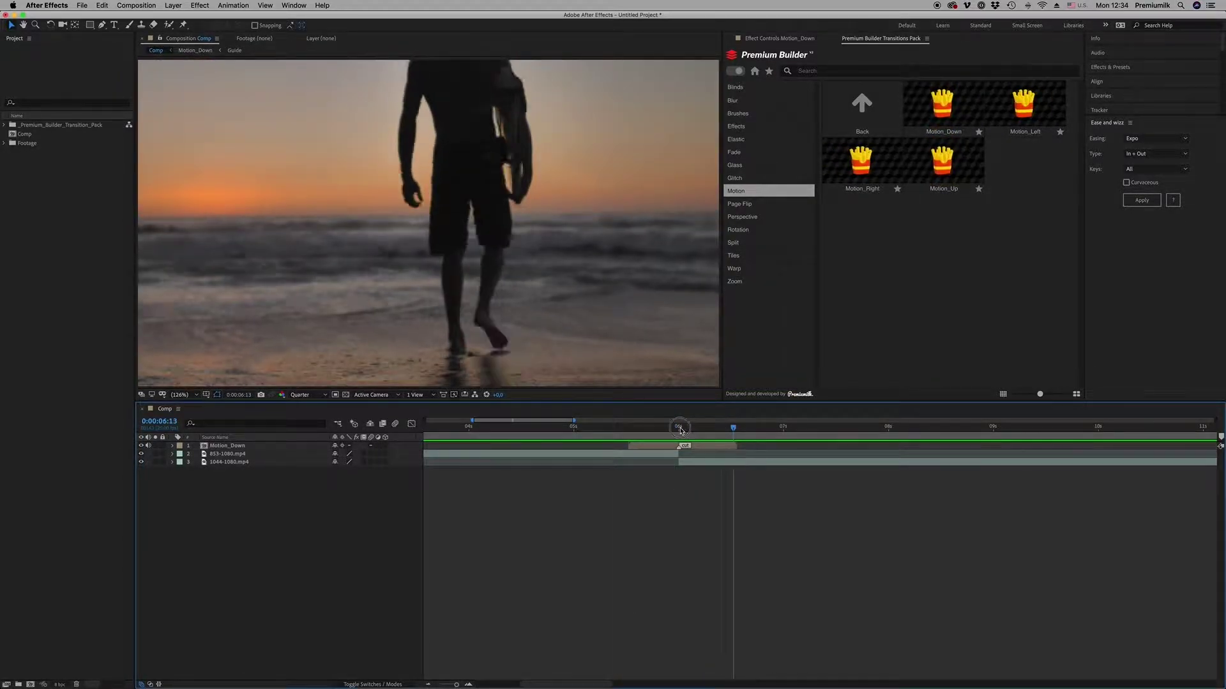
{"action": "left_click", "coordinate": [736, 139]}
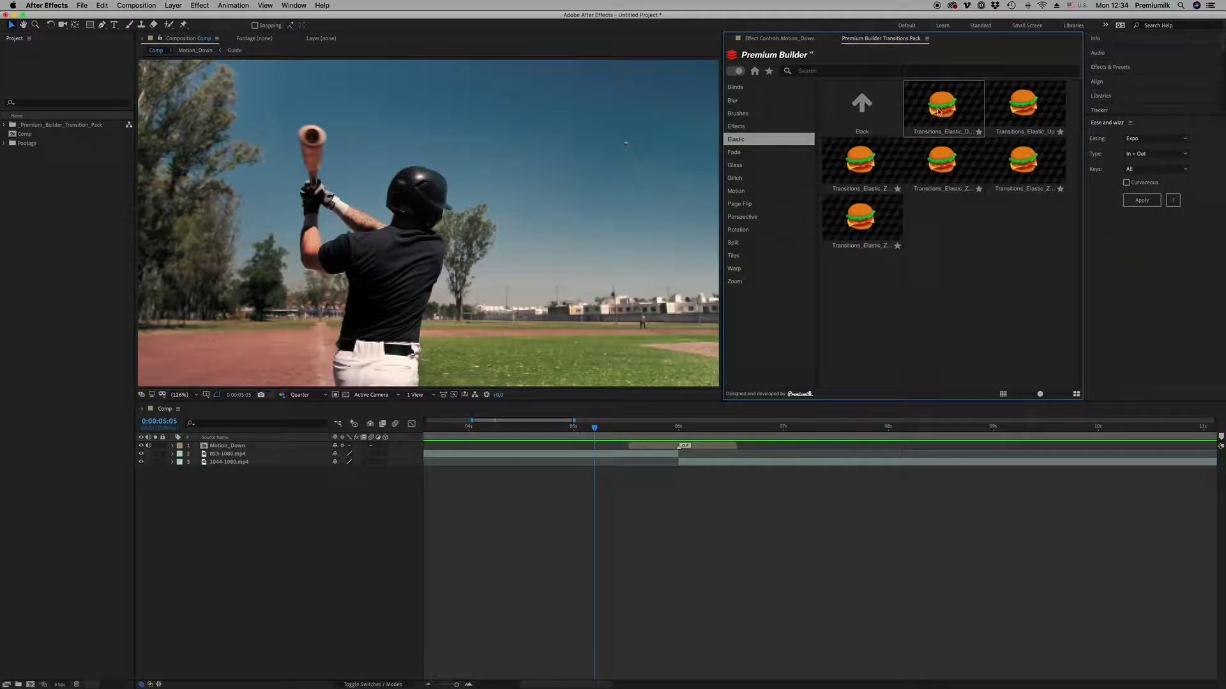
Place Transitions_Elastic_Down at the cut, delete Motion_Down, and preview it
{"action": "double_click", "coordinate": [943, 110]}
{"action": "left_click_drag", "start_coordinate": [626, 457], "coordinate": [647, 460]}
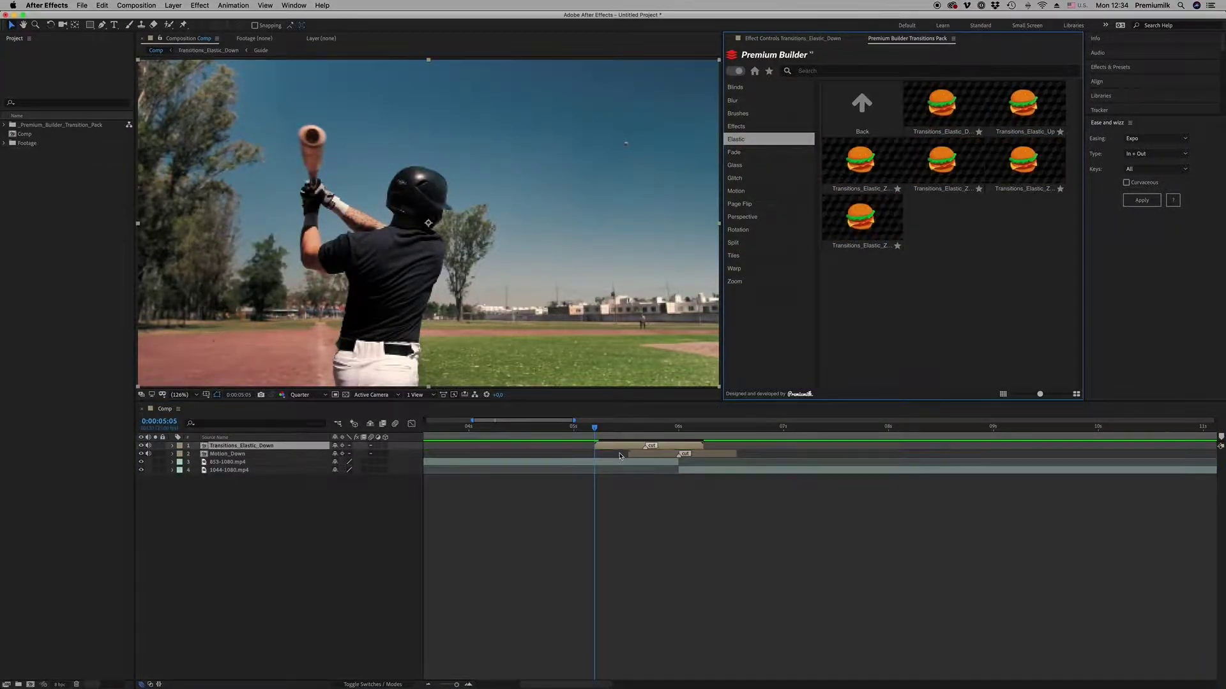
{"action": "key", "text": "Delete"}
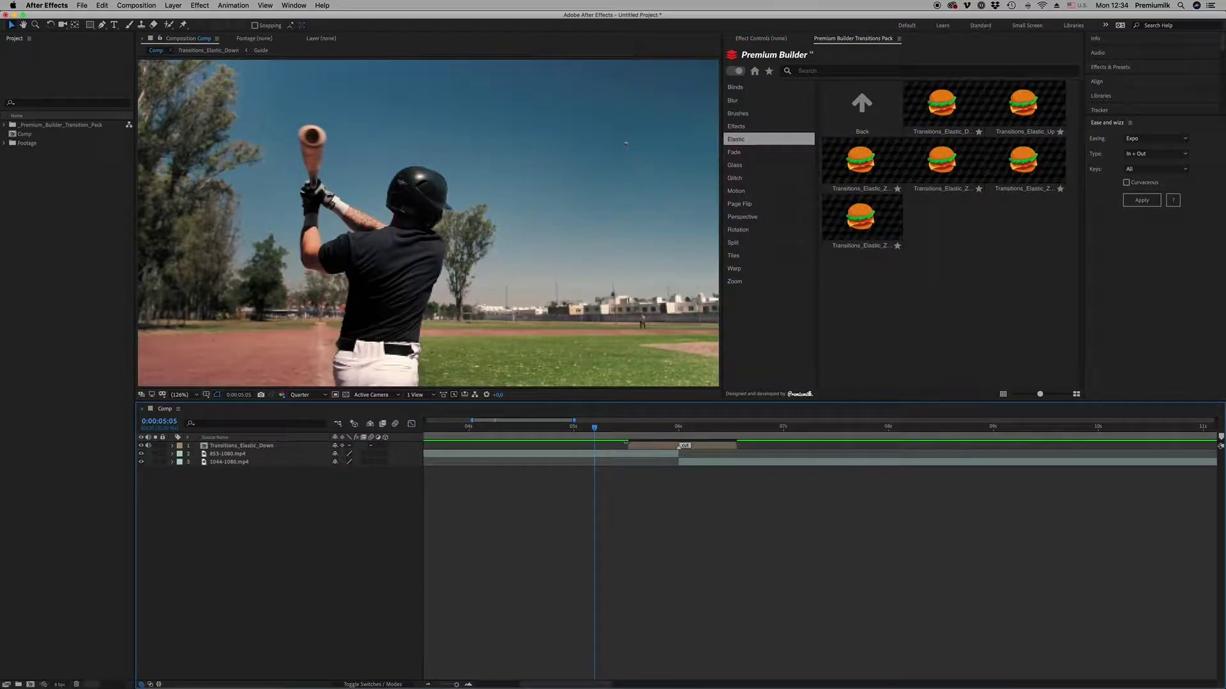
{"action": "key", "text": "space"}
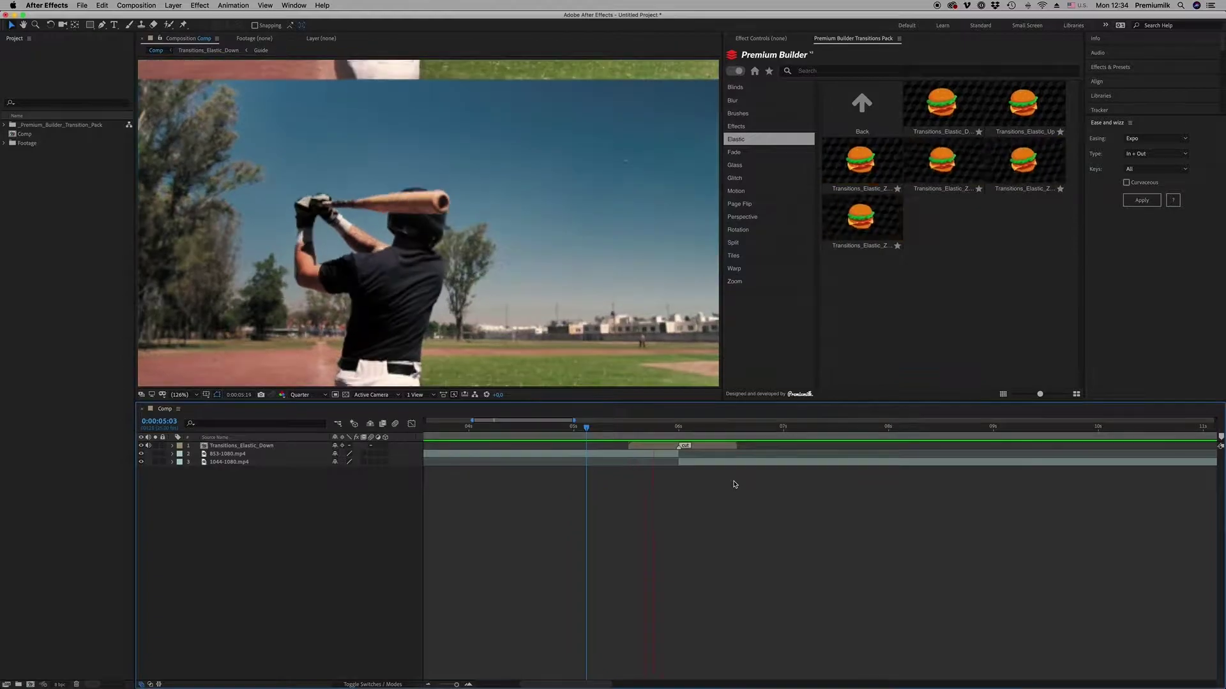
Compare the cut with the Elastic_Down layer switched off and back on
{"action": "left_click", "coordinate": [745, 230]}
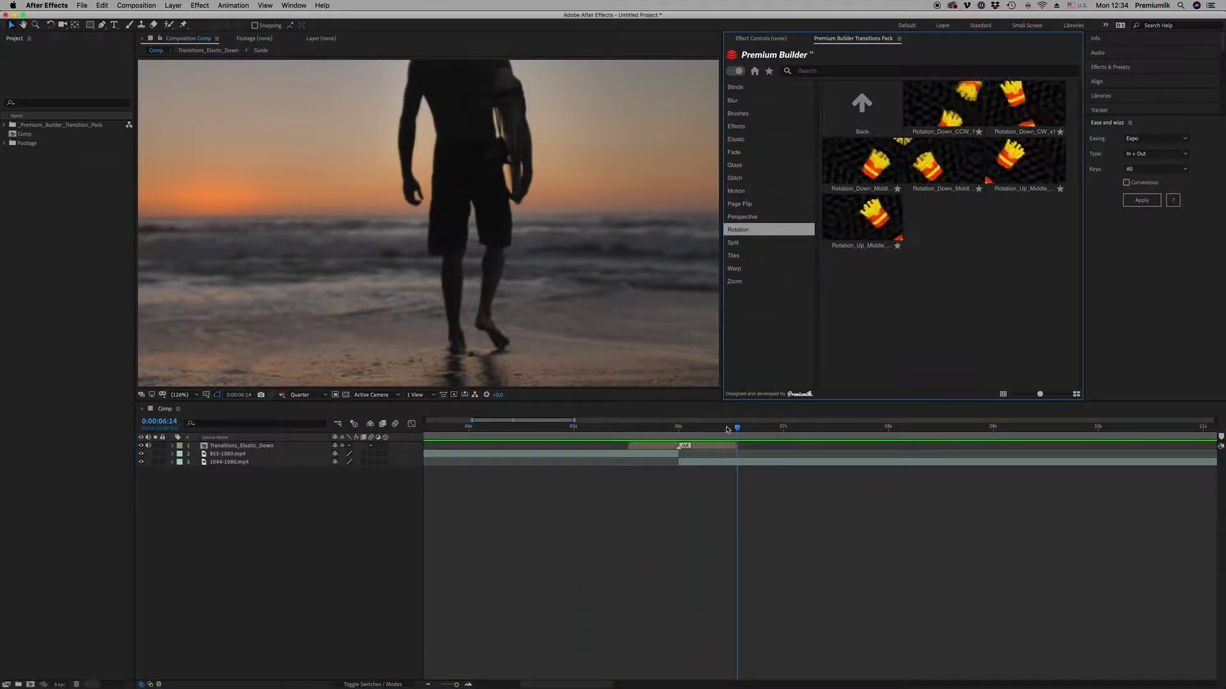
{"action": "left_click", "coordinate": [652, 444]}
{"action": "left_click_drag", "start_coordinate": [612, 426], "coordinate": [675, 426]}
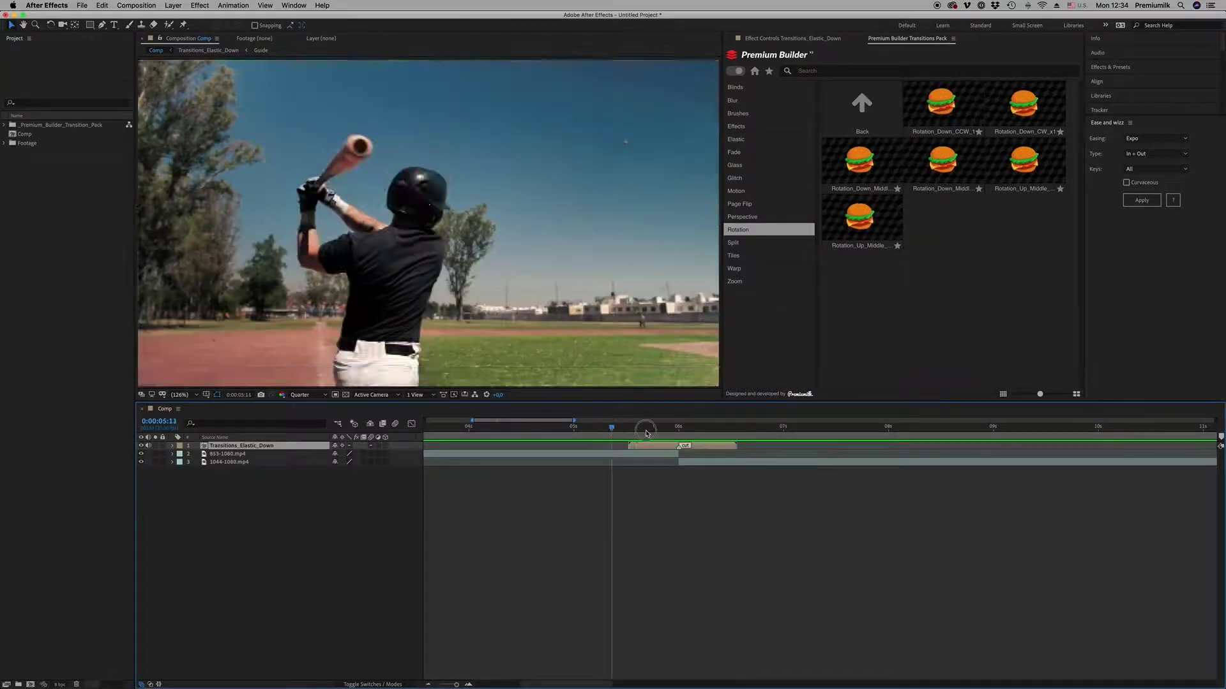
{"action": "left_click", "coordinate": [345, 448]}
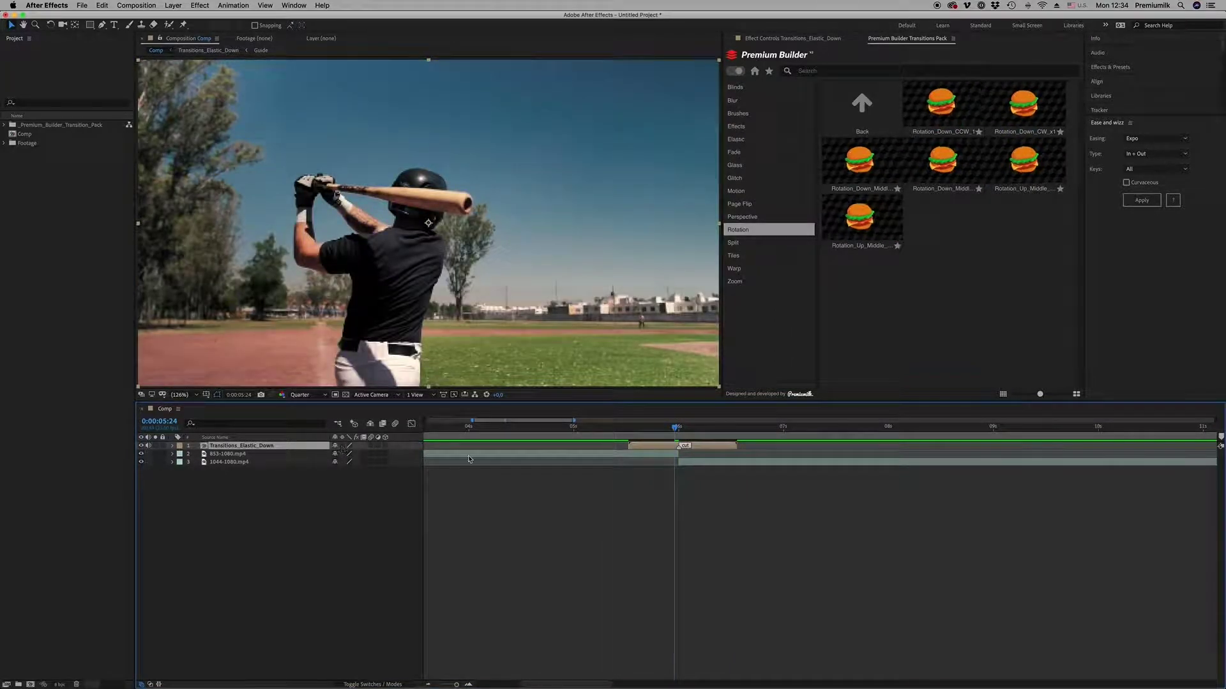
{"action": "key", "text": "space"}
{"action": "left_click", "coordinate": [345, 448]}
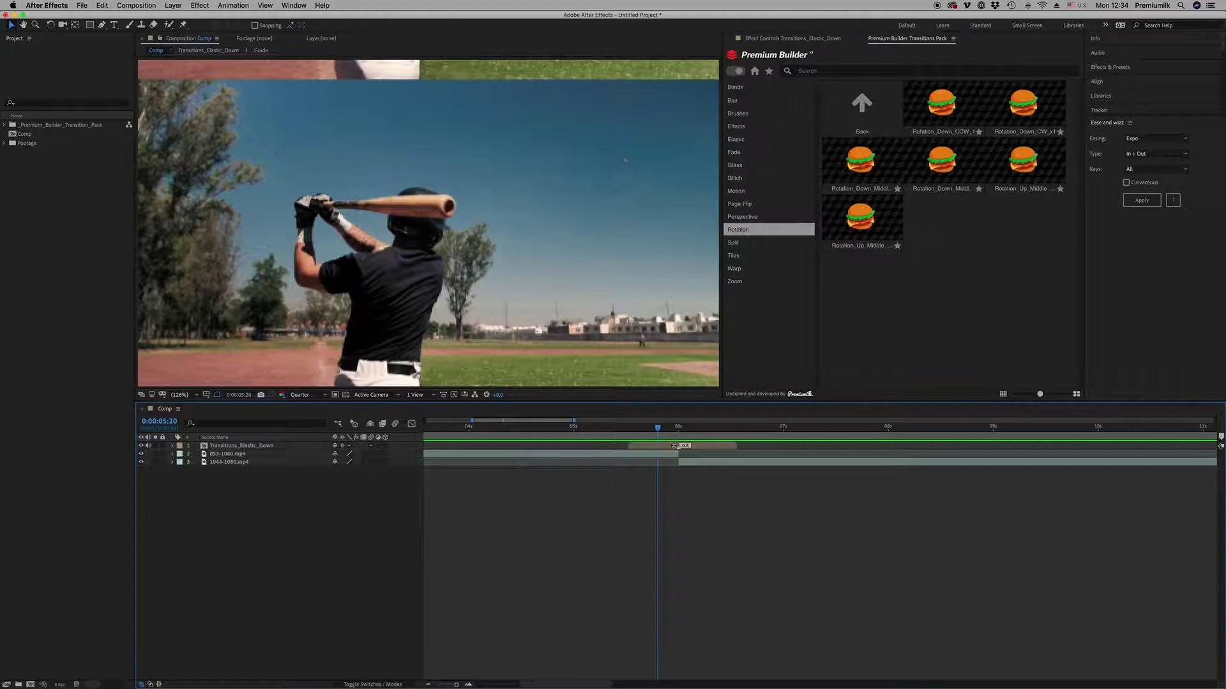
Replace the elastic layer with Transition_Glass_Arrow_Bottom from the Glass presets, placed slightly earlier
{"action": "key", "text": "Delete"}
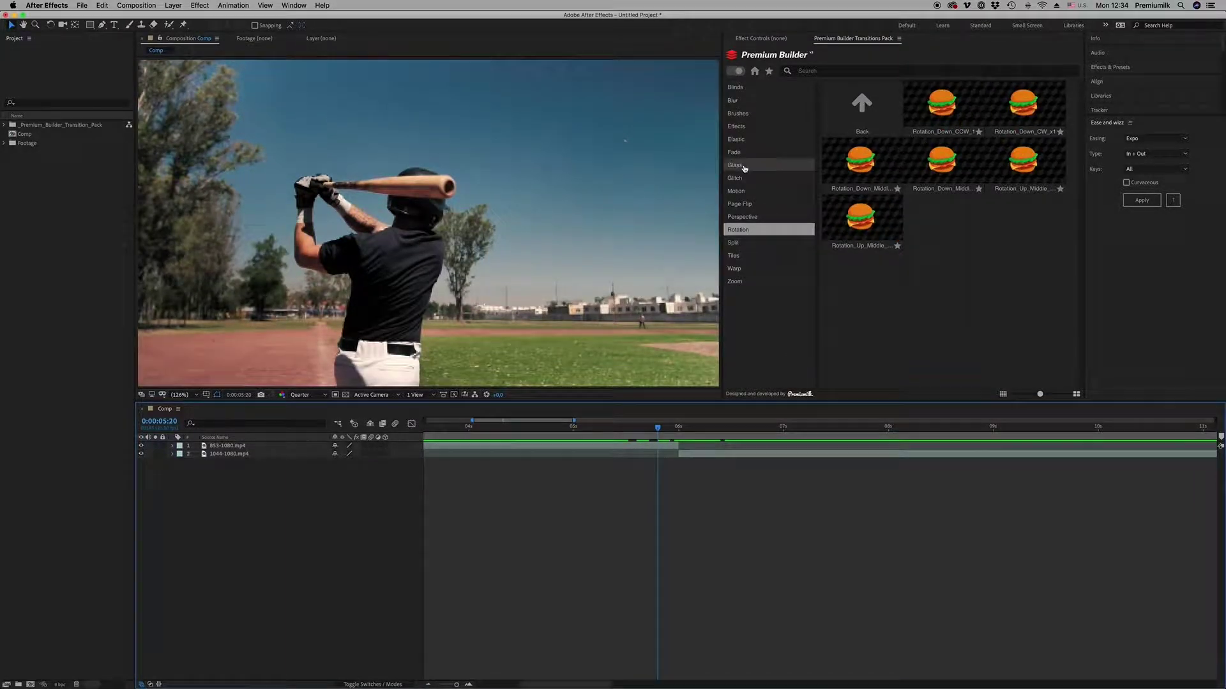
{"action": "left_click", "coordinate": [736, 164]}
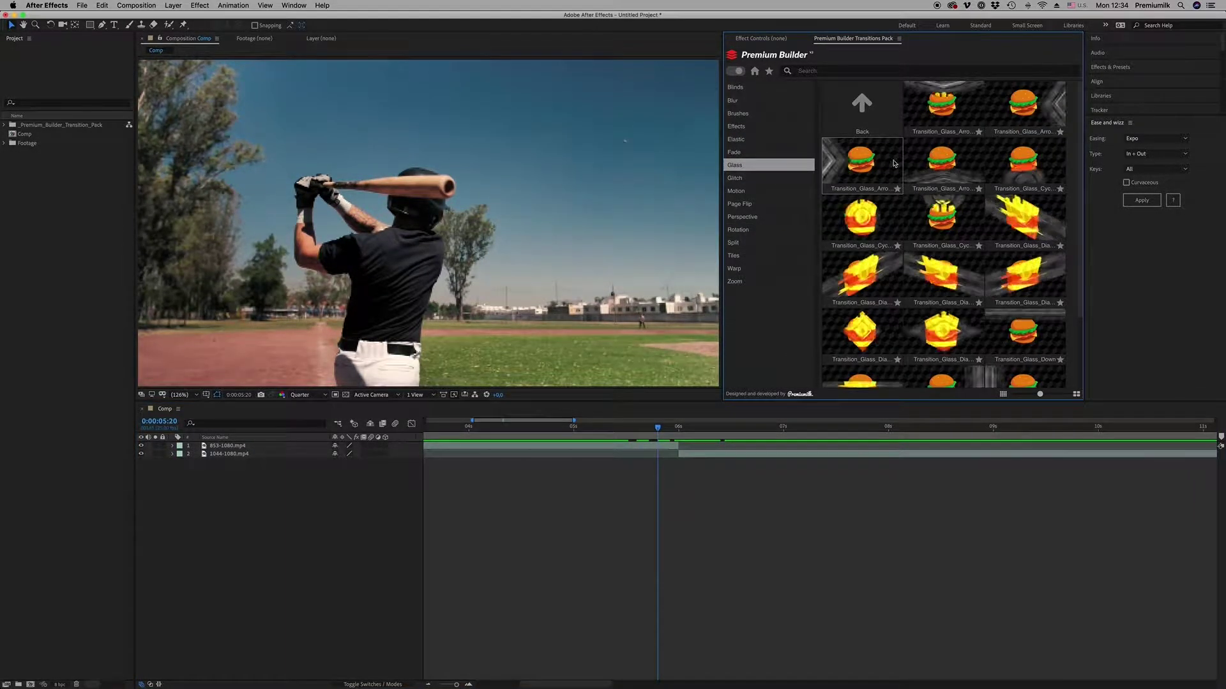
{"action": "double_click", "coordinate": [941, 110]}
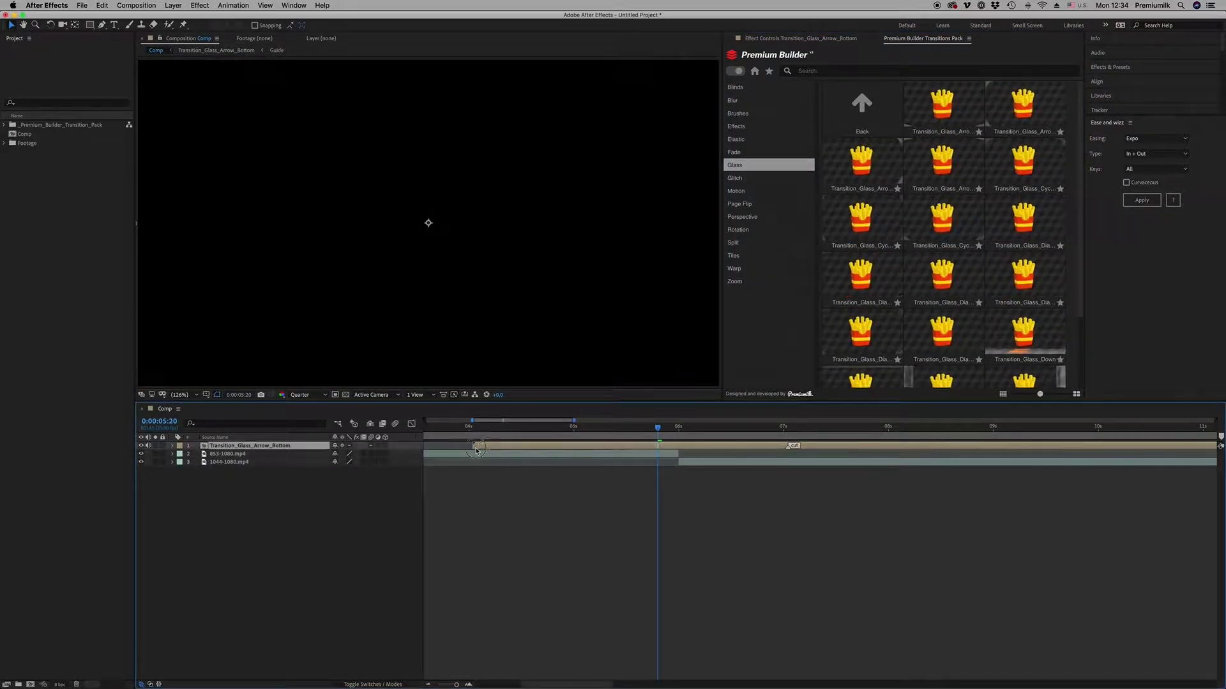
{"action": "left_click_drag", "start_coordinate": [476, 451], "coordinate": [528, 448]}
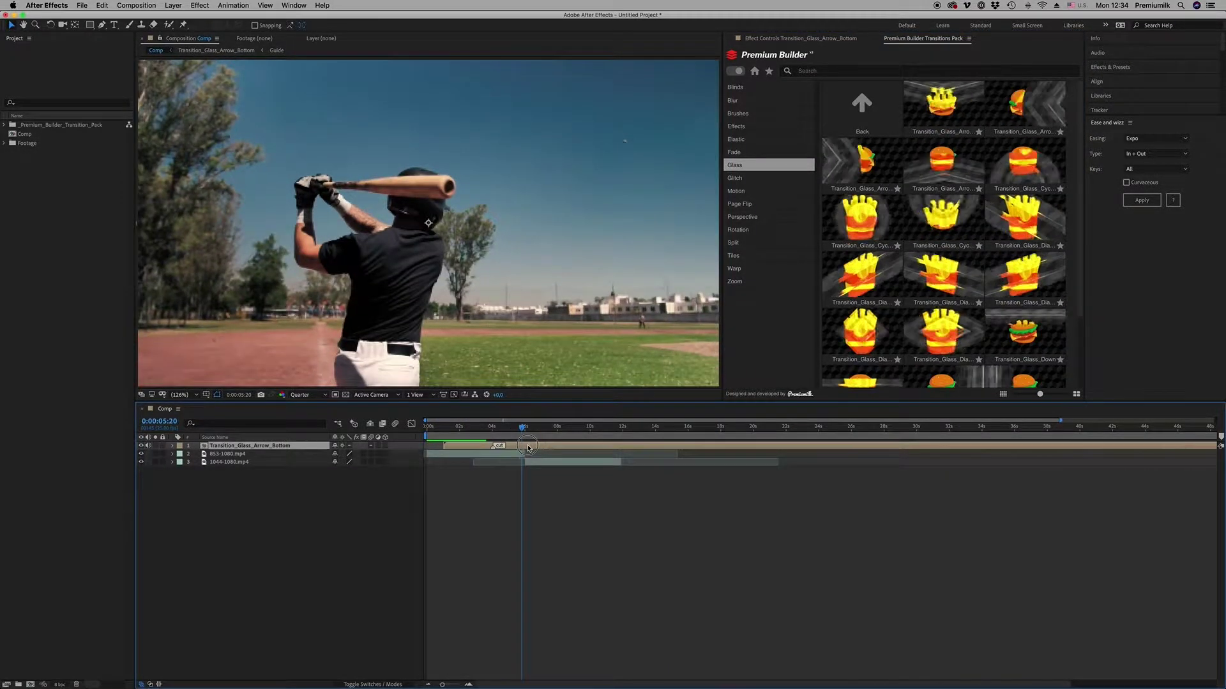
{"action": "left_click_drag", "start_coordinate": [528, 447], "coordinate": [516, 450]}
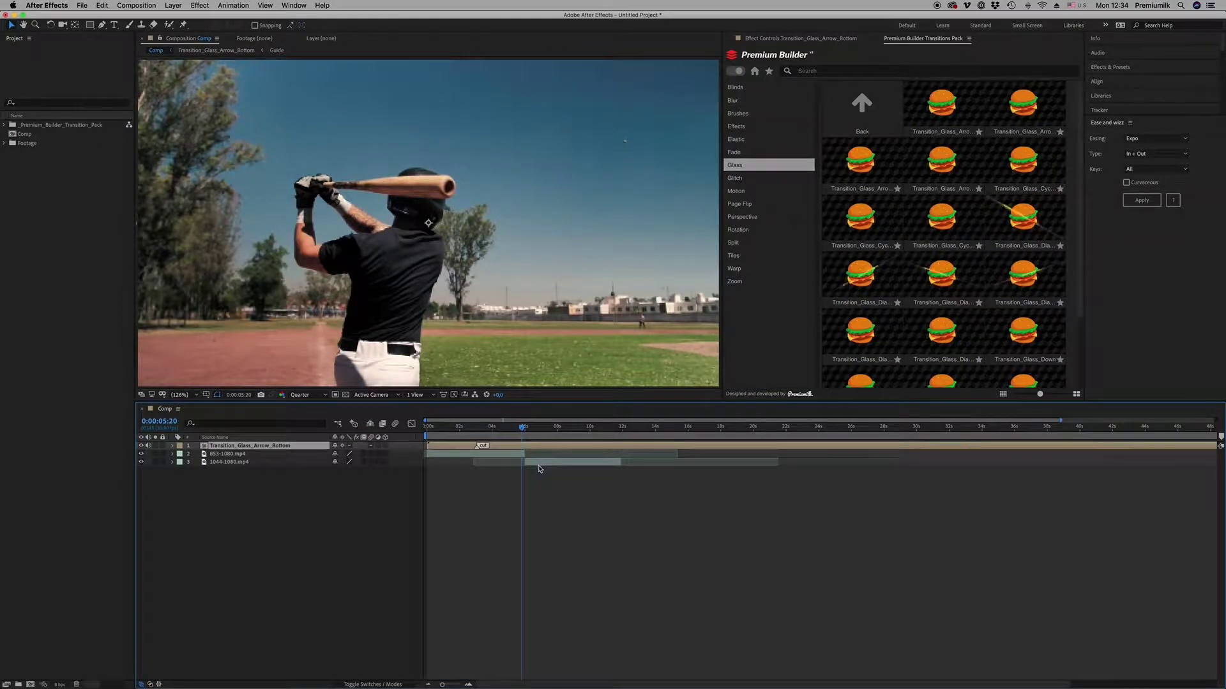
Delete the 1044-1080.mp4 beach clip and select the glass transition layer
{"action": "left_click", "coordinate": [538, 468]}
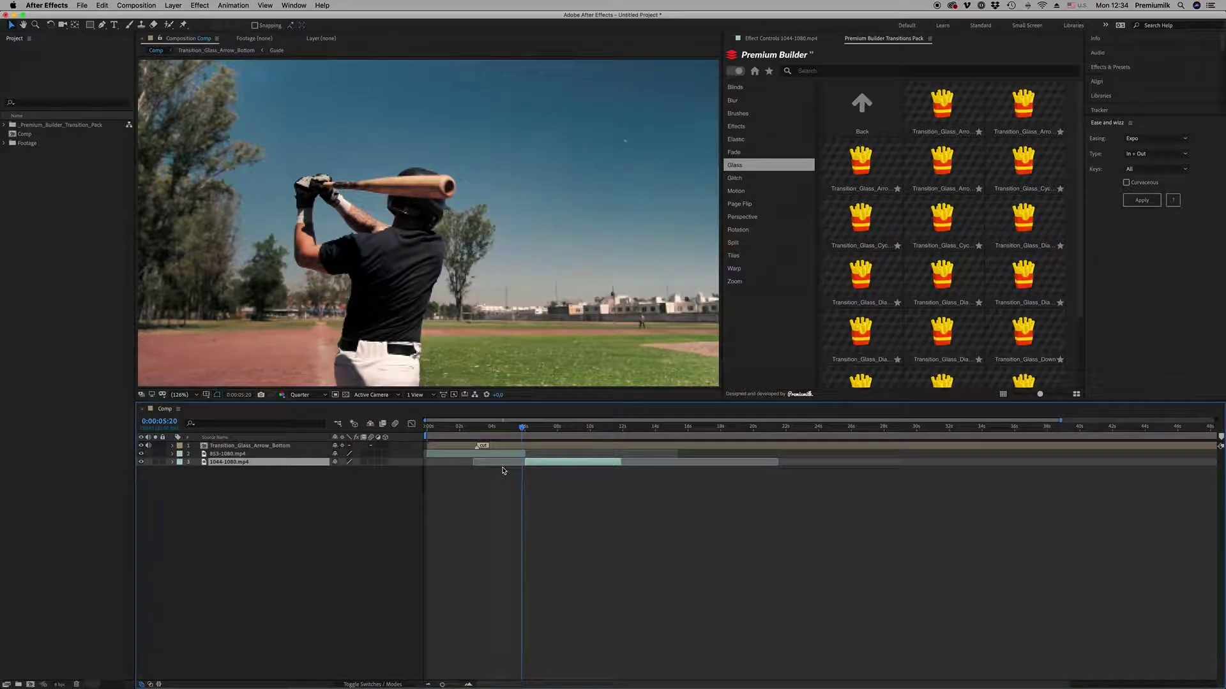
{"action": "key", "text": "Delete"}
{"action": "left_click", "coordinate": [457, 449]}
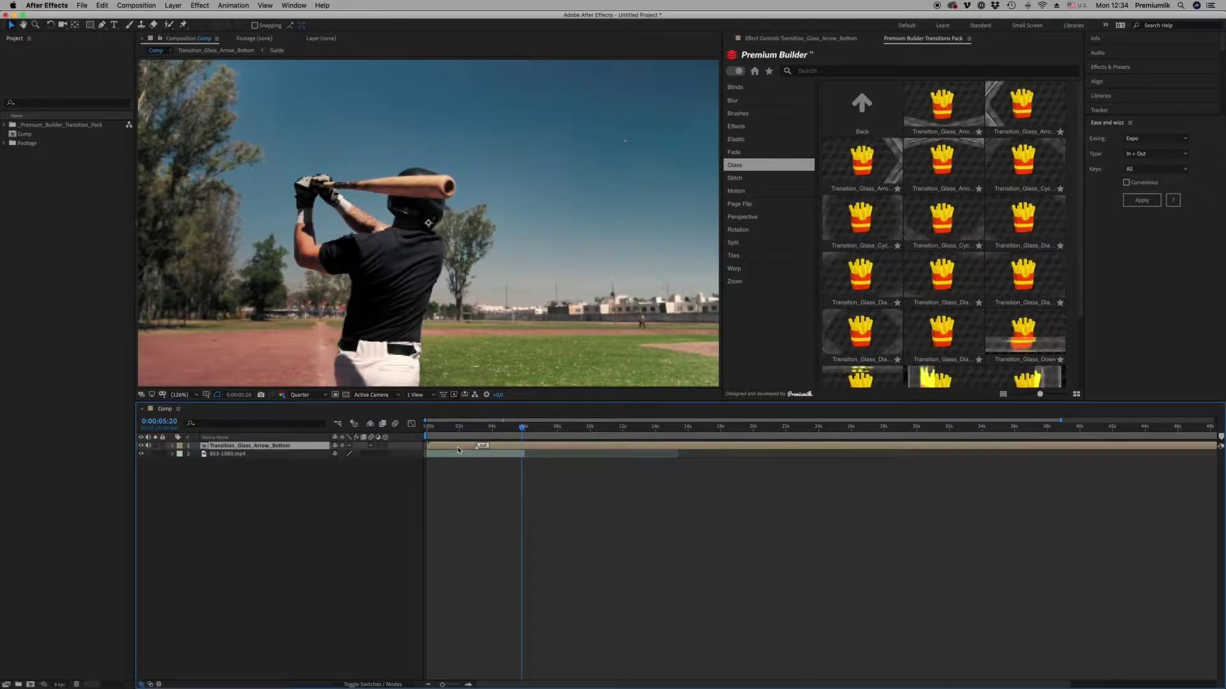
Paste the 1044-1080.mp4 beach clip into the glass precomp, starting at time zero
{"action": "double_click", "coordinate": [458, 448]}
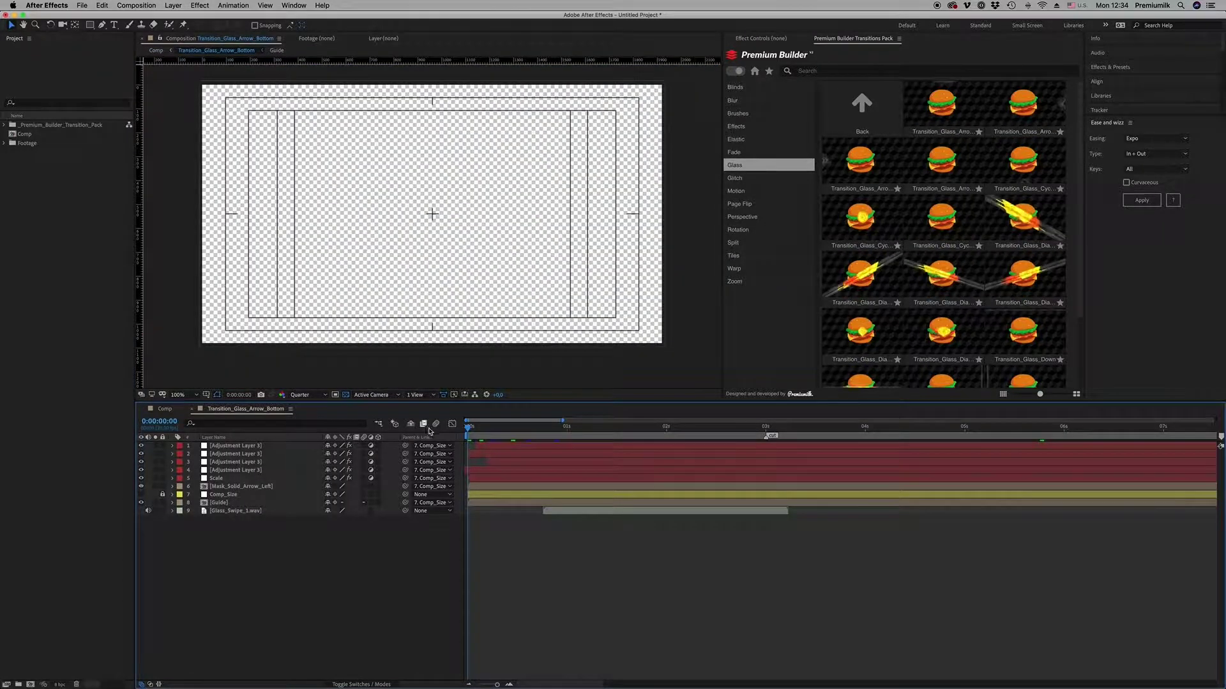
{"action": "key", "text": "ctrl+v"}
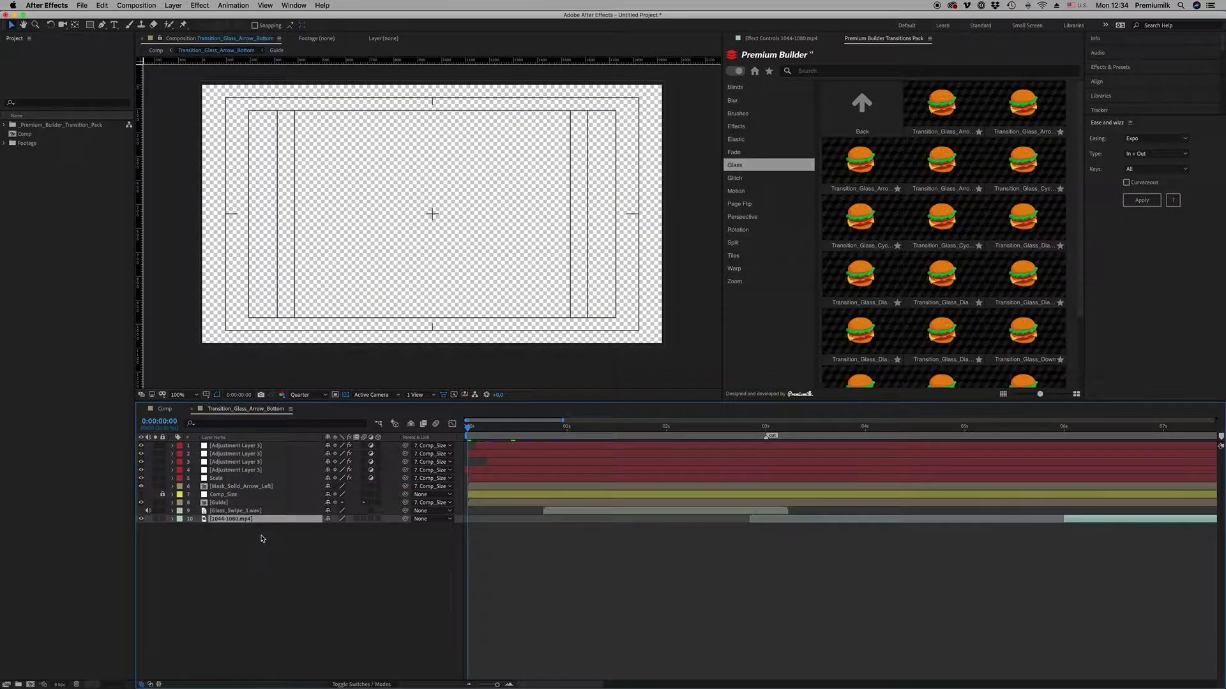
{"action": "key", "text": "bracketleft"}
{"action": "left_click", "coordinate": [487, 519]}
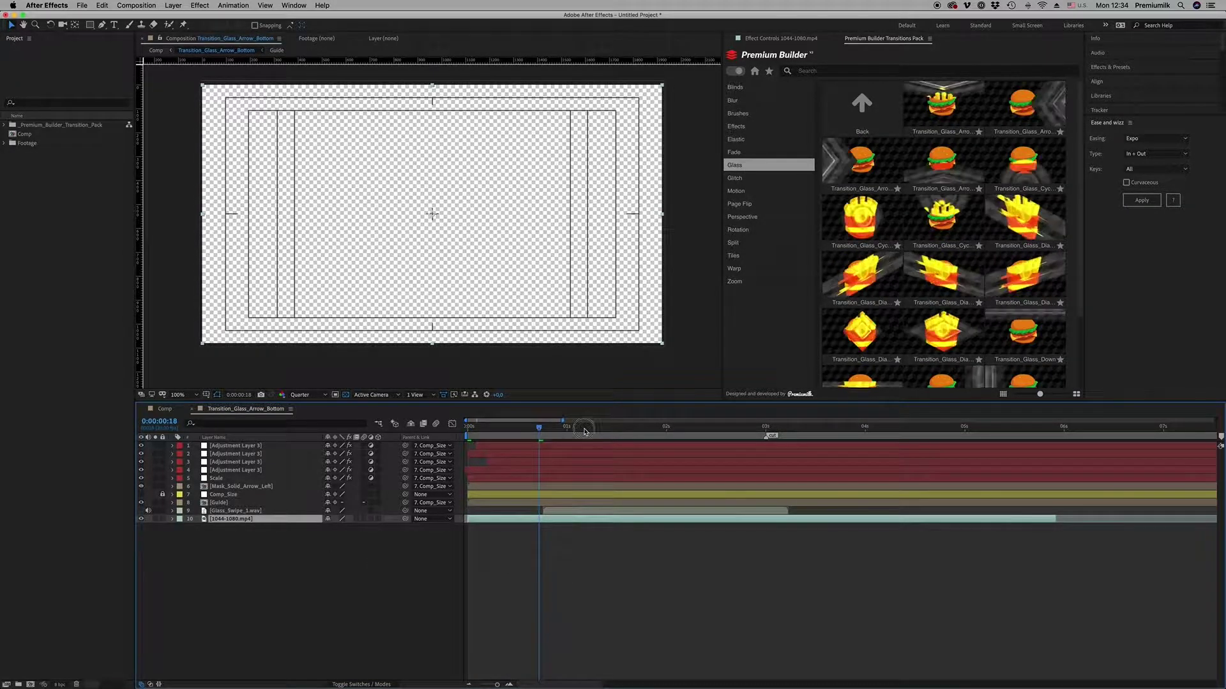
Scrub the precomp to confirm the beach clip appears, then return to the main comp
{"action": "left_click_drag", "start_coordinate": [539, 430], "coordinate": [583, 430]}
{"action": "left_click", "coordinate": [630, 539]}
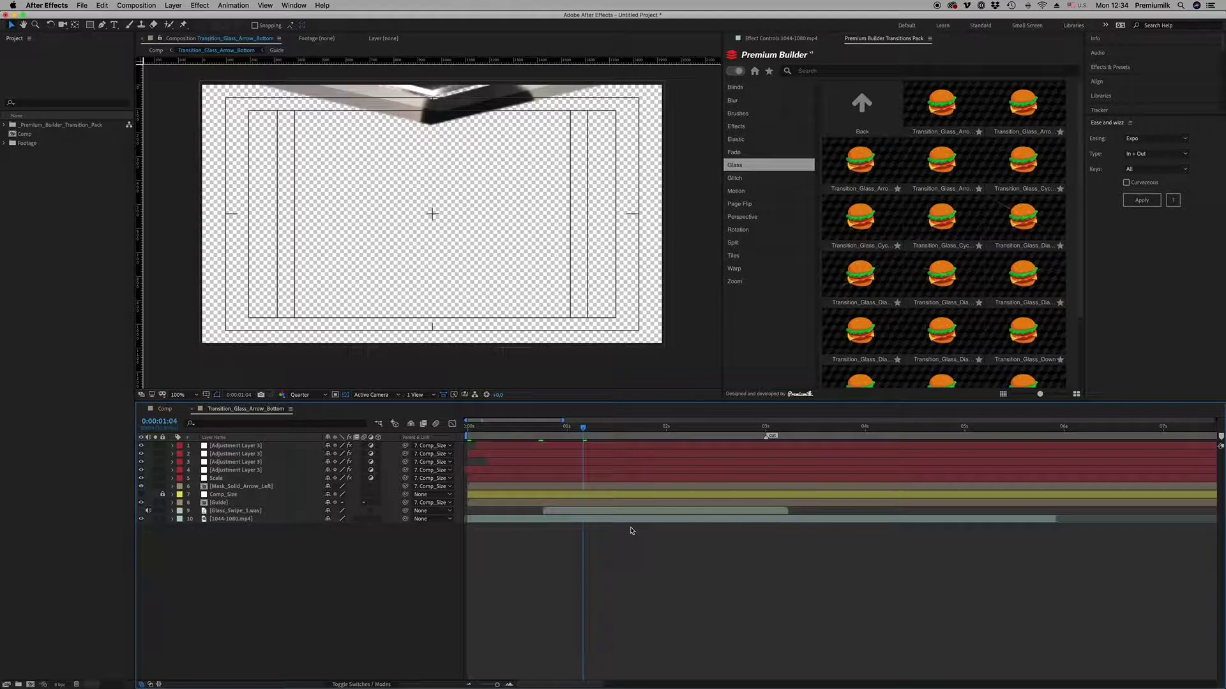
{"action": "key", "text": "minus"}
{"action": "mouse_move", "coordinate": [584, 430]}
{"action": "left_mouse_down"}
{"action": "mouse_move", "coordinate": [554, 431]}
{"action": "mouse_move", "coordinate": [586, 431]}
{"action": "left_mouse_up"}
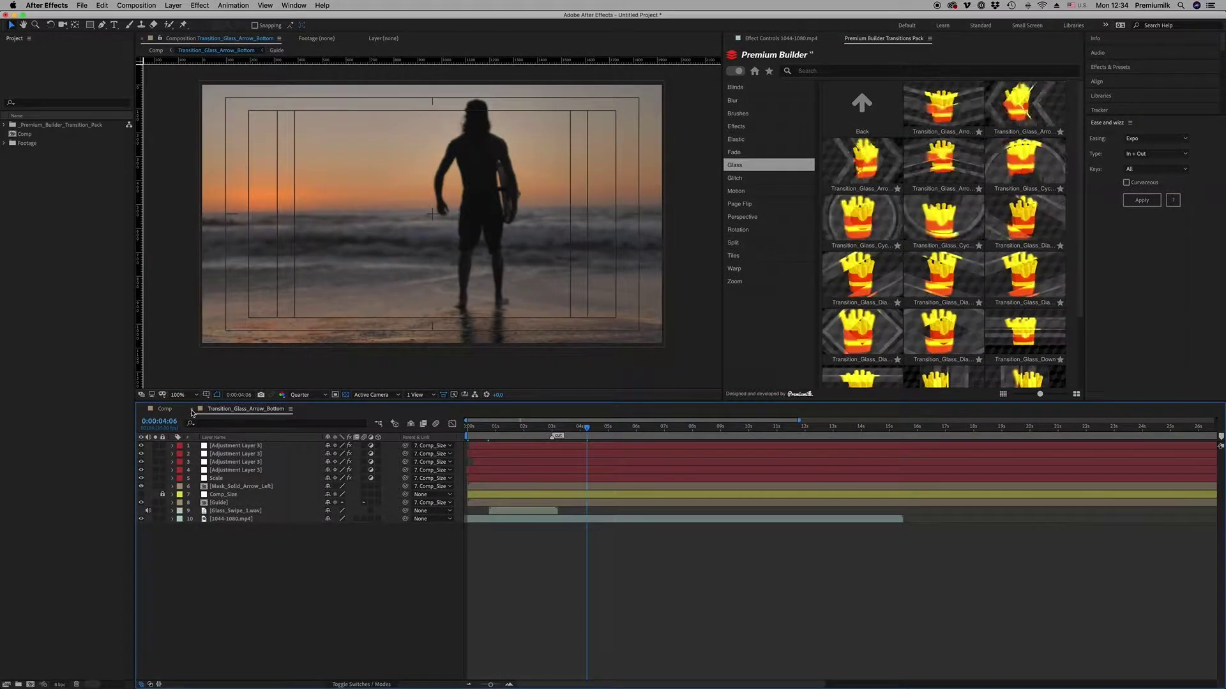
{"action": "left_click", "coordinate": [164, 409]}
{"action": "left_click_drag", "start_coordinate": [495, 428], "coordinate": [428, 428]}
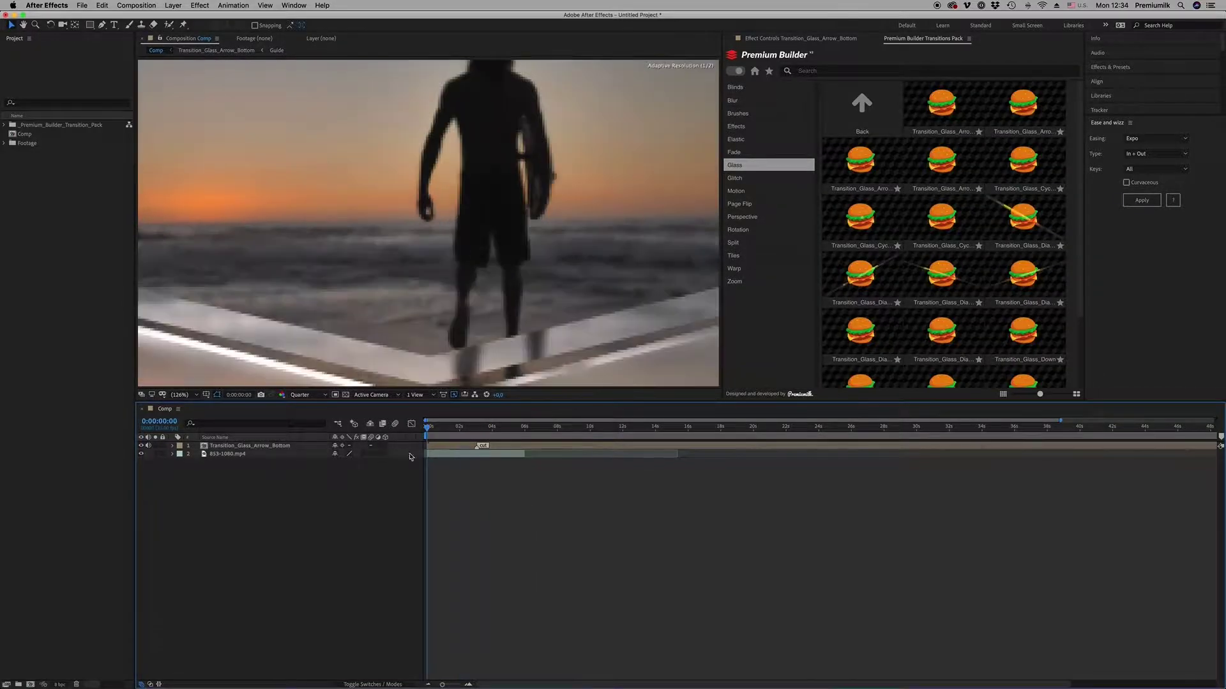
{"action": "left_click", "coordinate": [249, 446]}
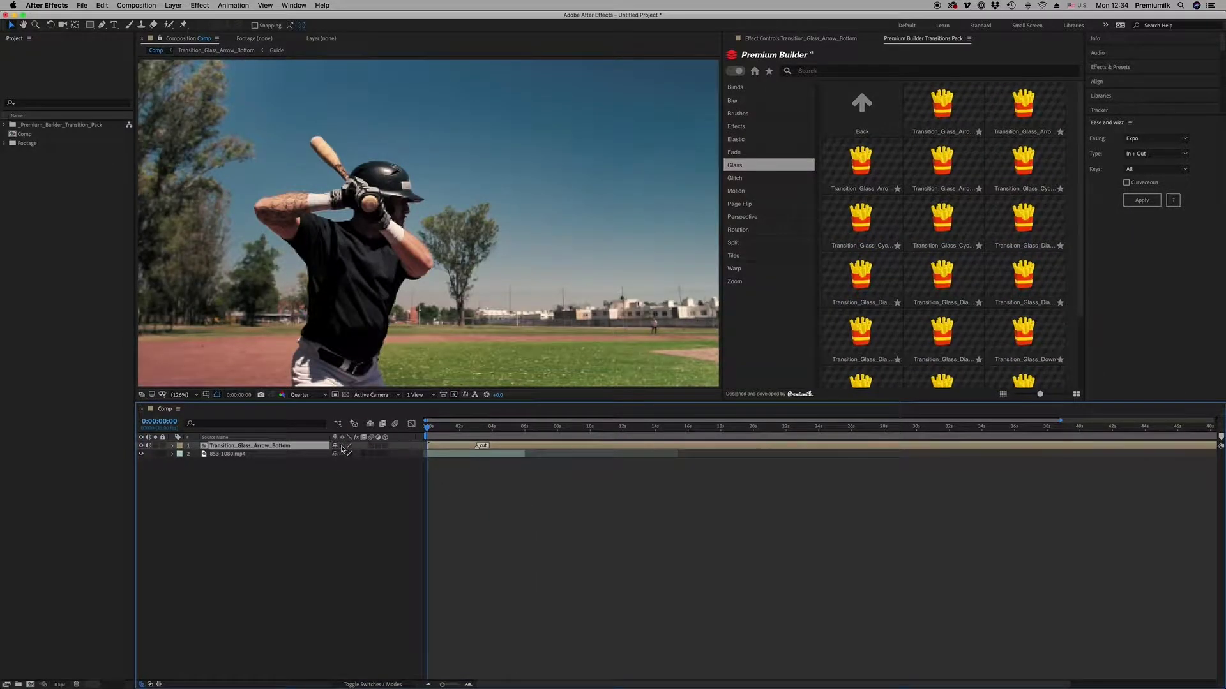
{"action": "key", "text": "space"}
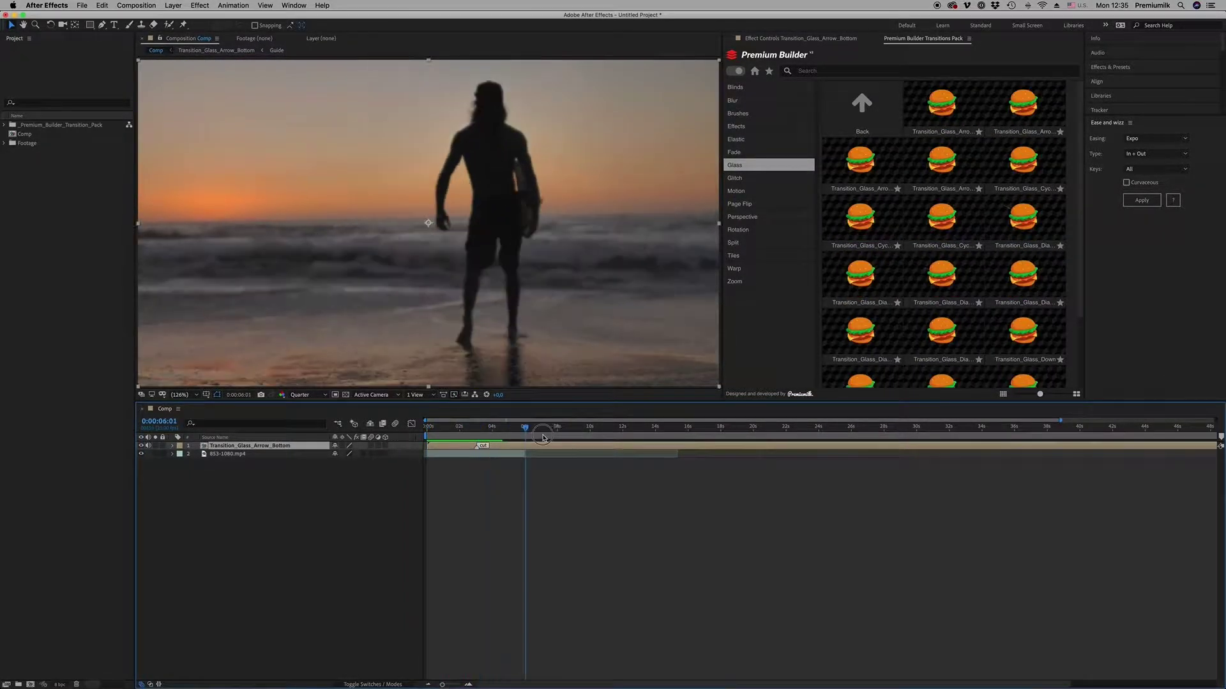
{"action": "mouse_move", "coordinate": [566, 427]}
{"action": "left_mouse_down"}
{"action": "mouse_move", "coordinate": [593, 441]}
{"action": "mouse_move", "coordinate": [546, 428]}
{"action": "left_mouse_up"}
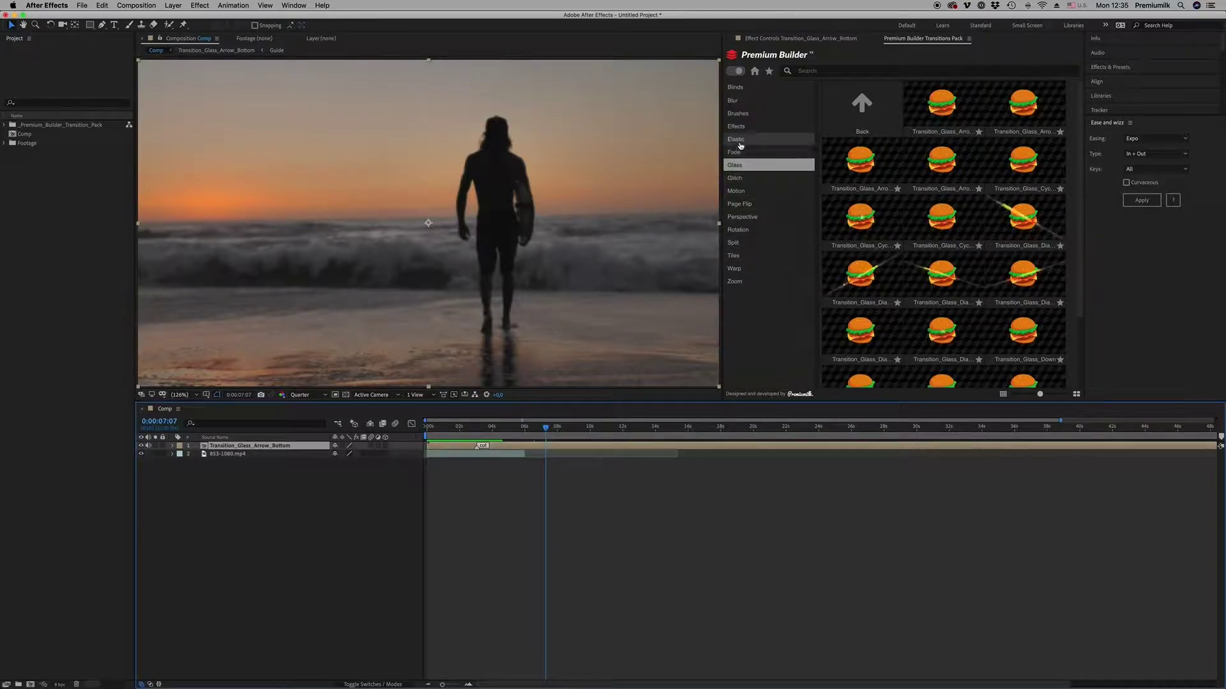
Import Rotation_Down_Middle_CCW and trim the glass transition layer to end mid-transition
{"action": "left_click", "coordinate": [736, 140]}
{"action": "left_click", "coordinate": [739, 230]}
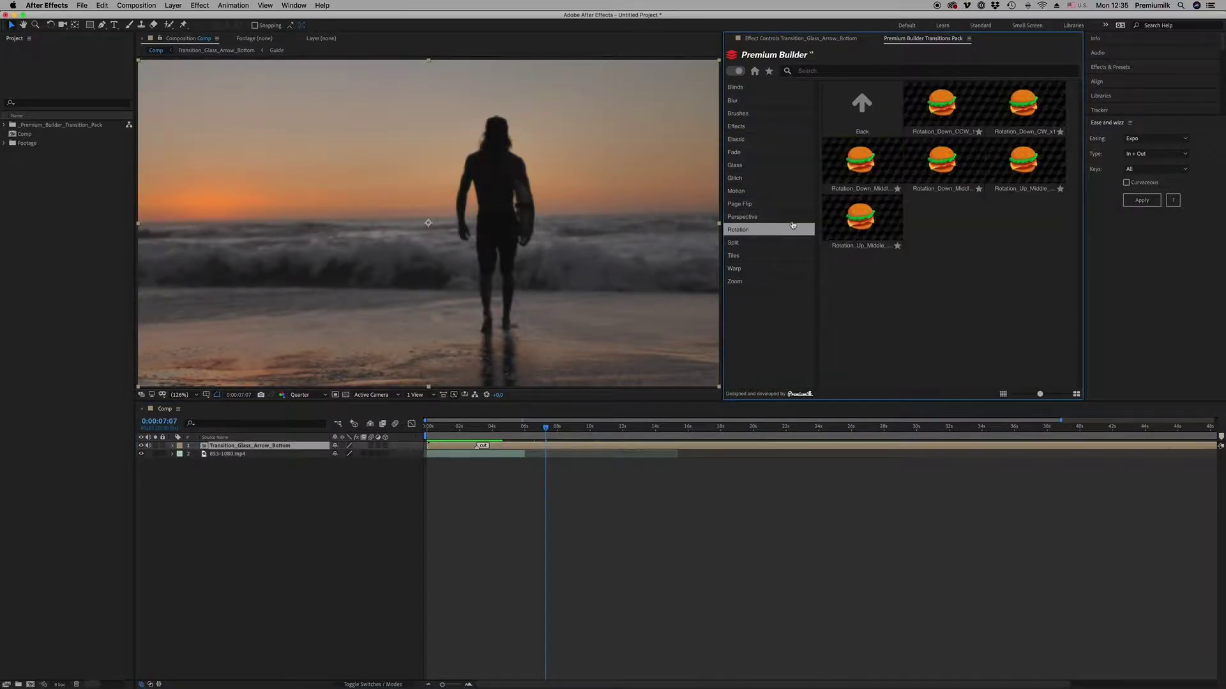
{"action": "double_click", "coordinate": [859, 165]}
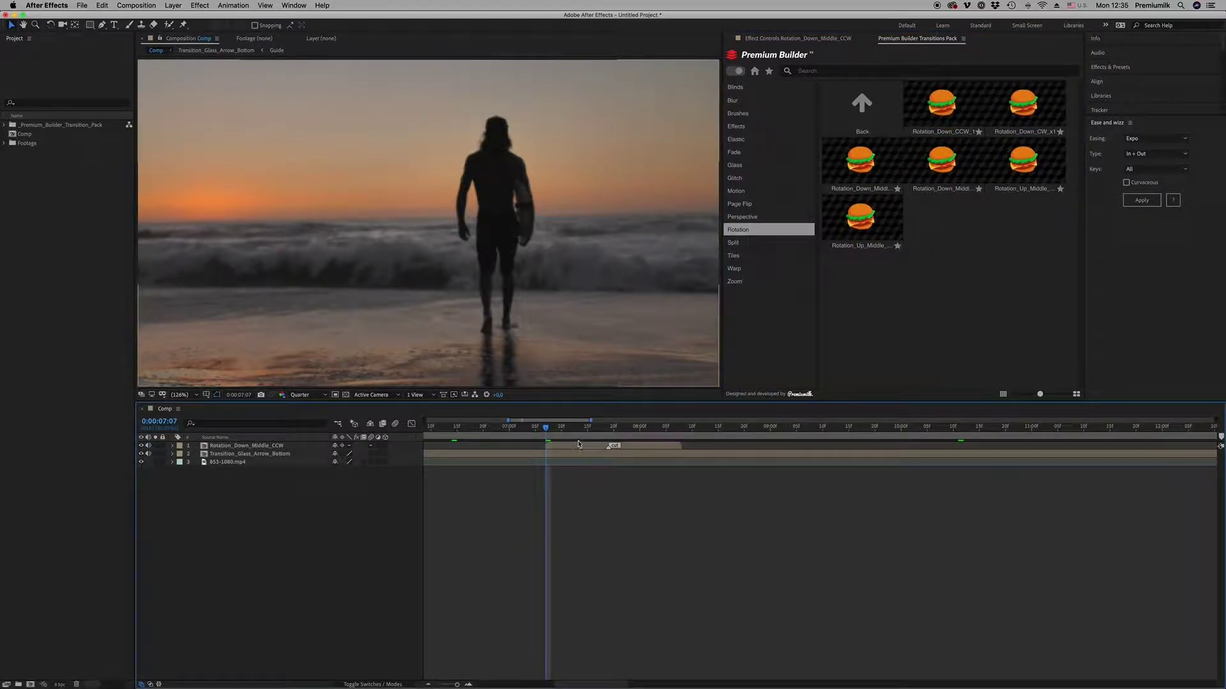
{"action": "left_click", "coordinate": [609, 428]}
{"action": "left_click", "coordinate": [613, 456]}
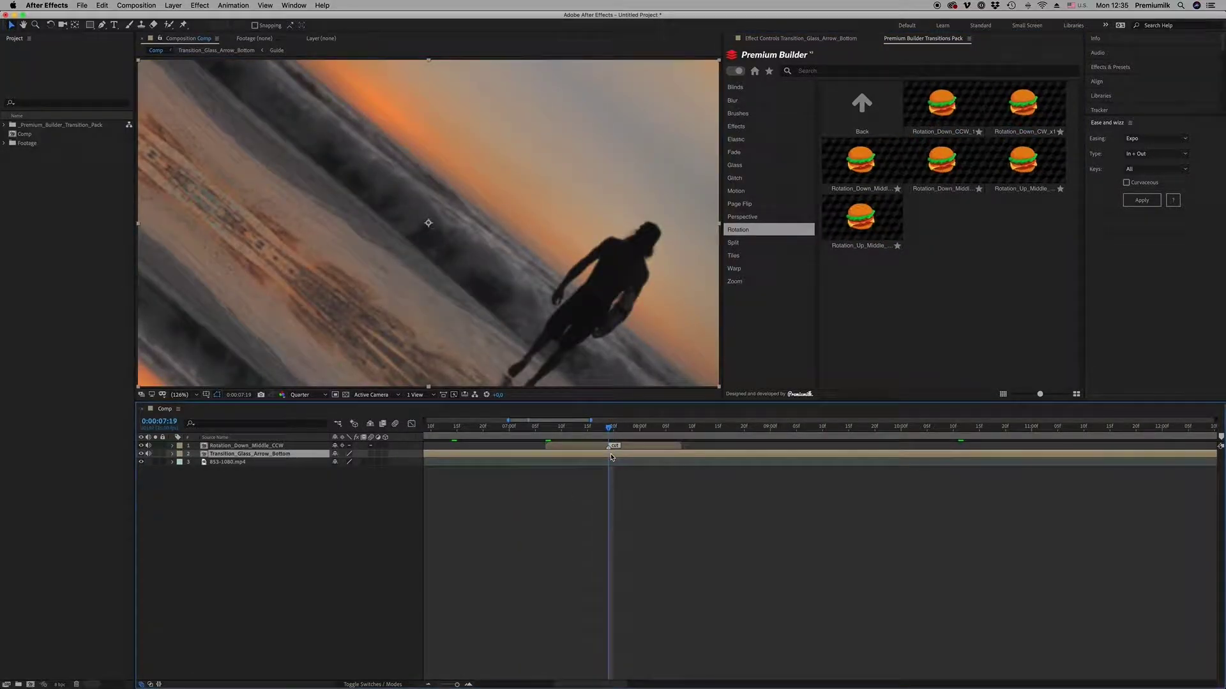
{"action": "key", "text": "alt+bracketright"}
{"action": "key", "text": "minus"}
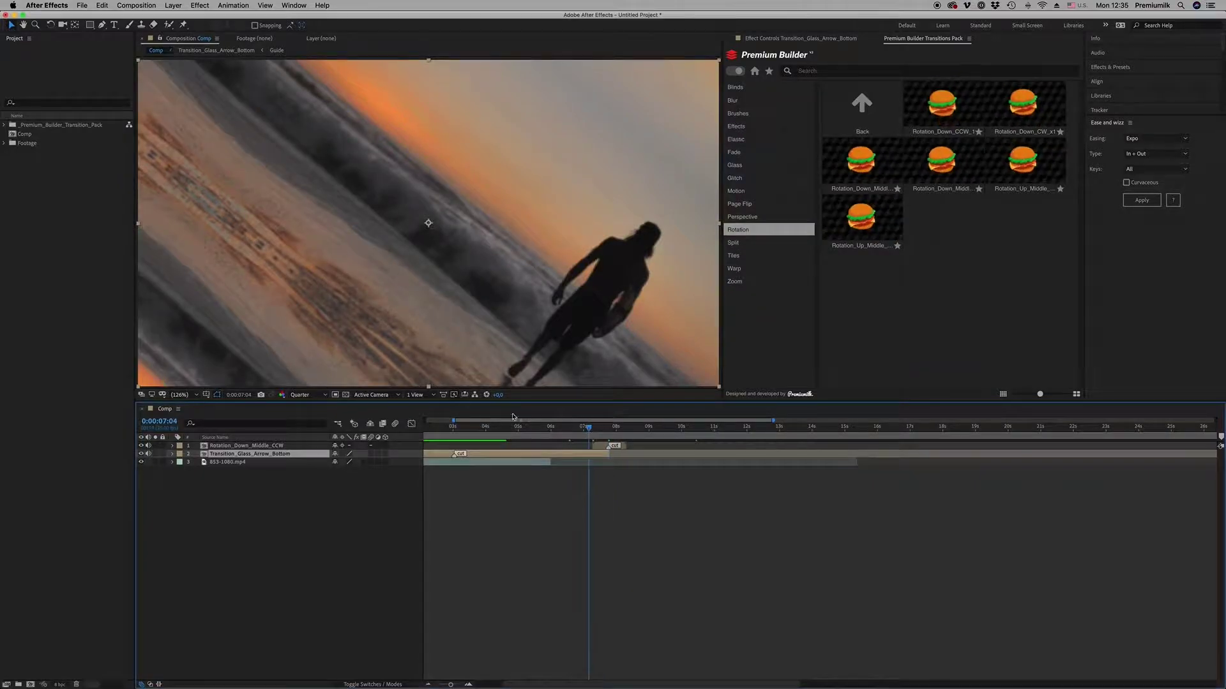
Add 979-1080.mp4 starting at the transition point and preview the rotating cut
{"action": "left_click", "coordinate": [8, 142]}
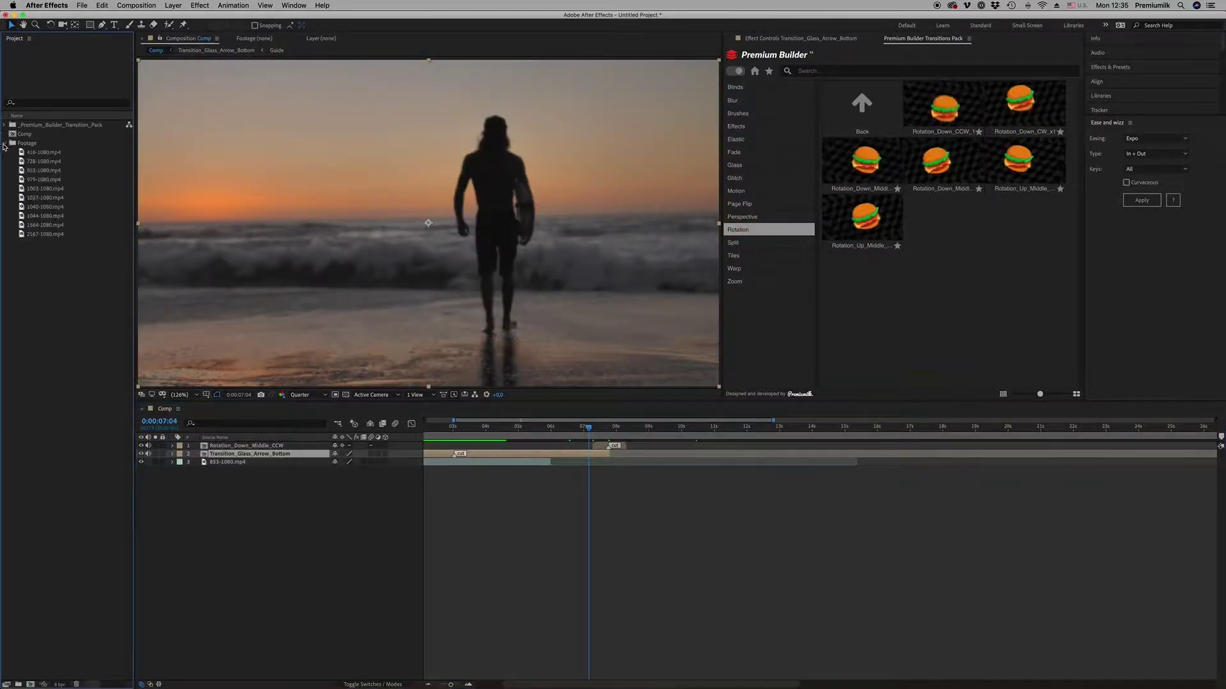
{"action": "left_click", "coordinate": [48, 170]}
{"action": "left_click", "coordinate": [43, 167]}
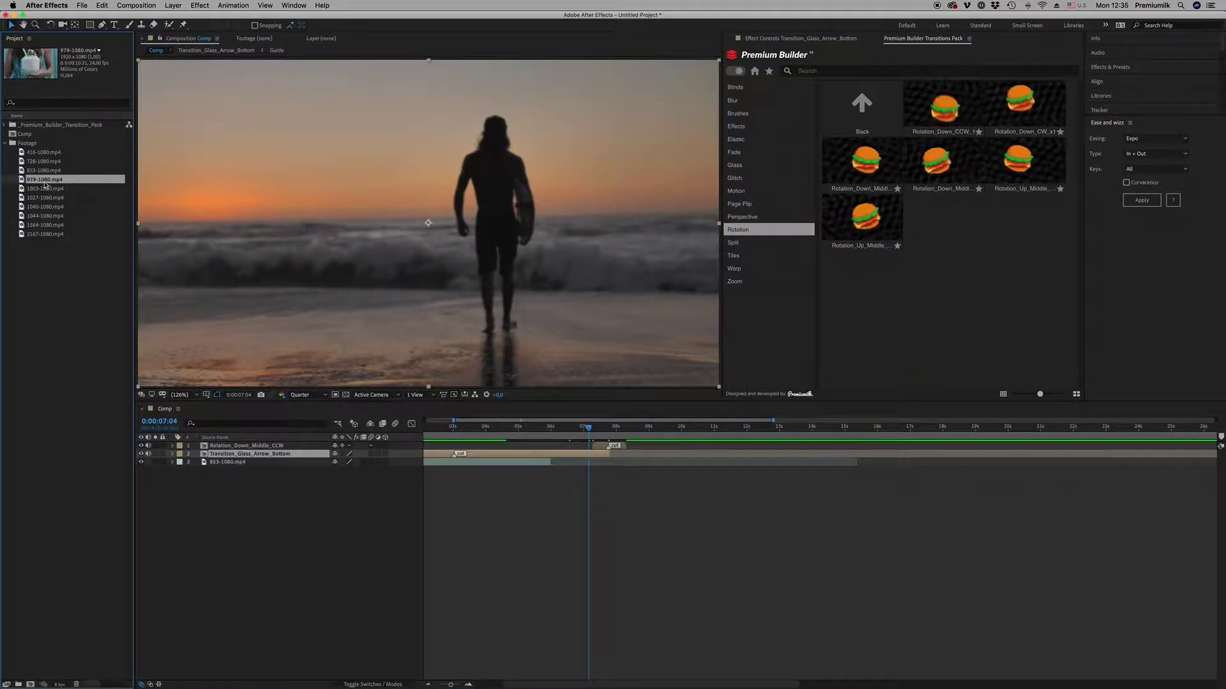
{"action": "left_click_drag", "start_coordinate": [561, 515], "coordinate": [560, 499]}
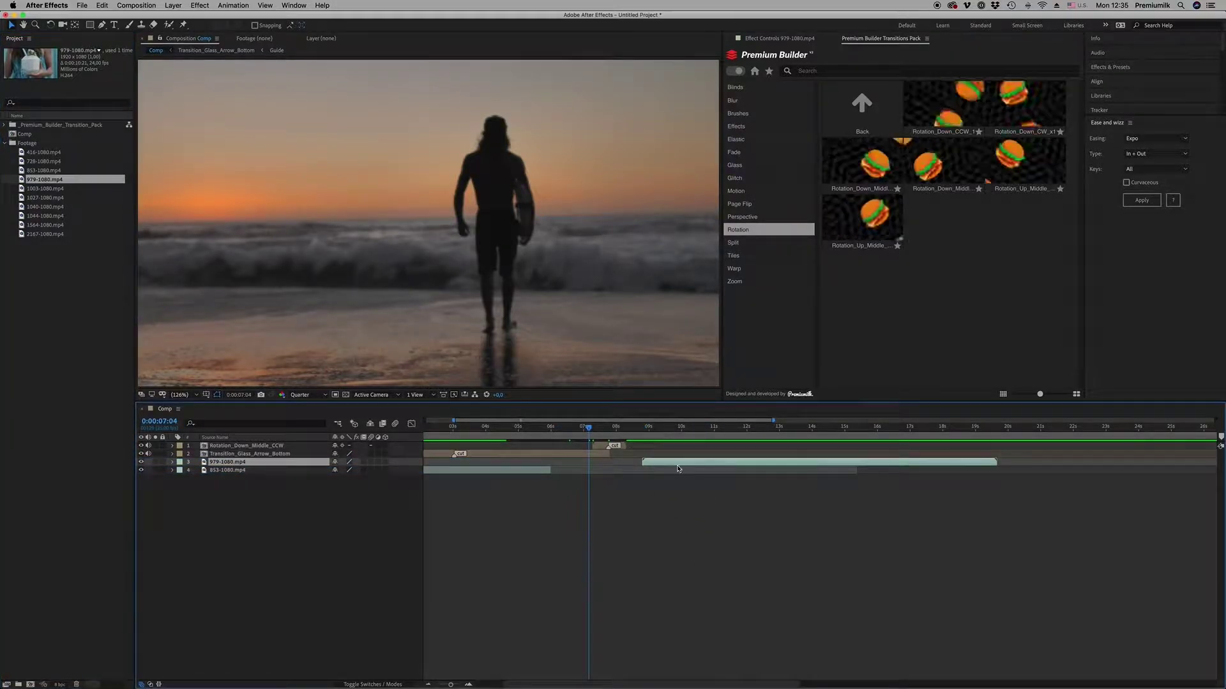
{"action": "left_click_drag", "start_coordinate": [671, 465], "coordinate": [641, 466]}
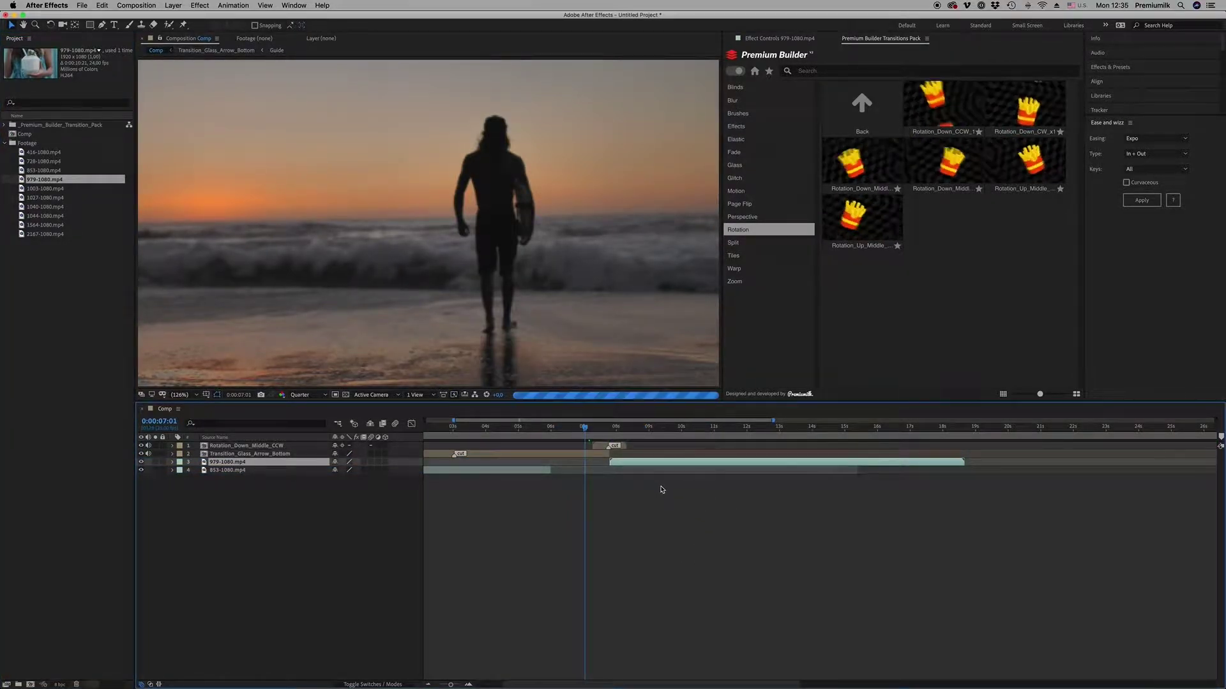
{"action": "key", "text": "space"}
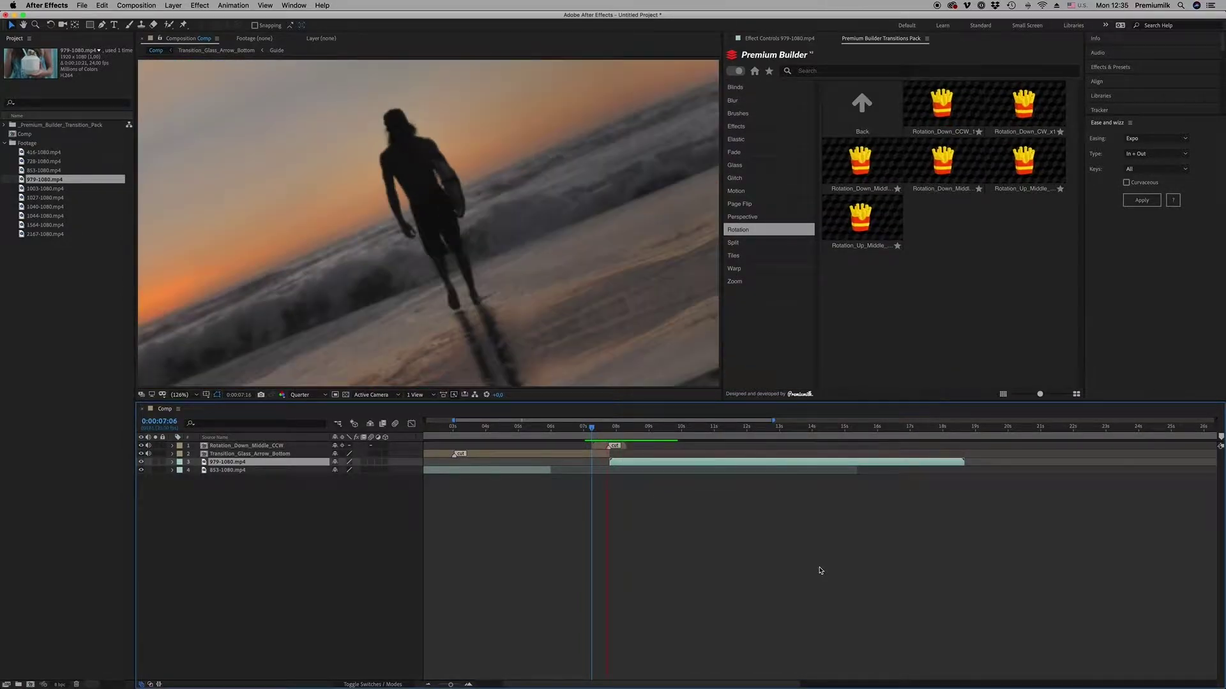
{"action": "left_click", "coordinate": [610, 427]}
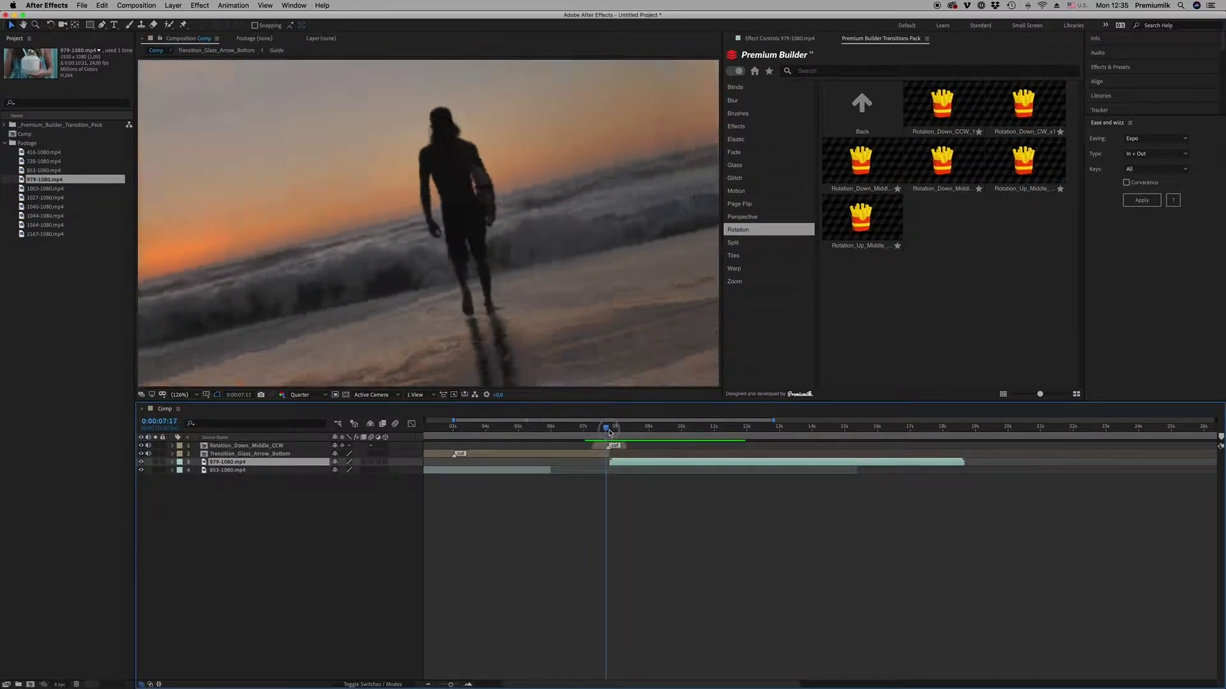
Run a 'blinds' search from the Blinds category, then from Home across all transitions
{"action": "left_click_drag", "start_coordinate": [610, 427], "coordinate": [623, 427]}
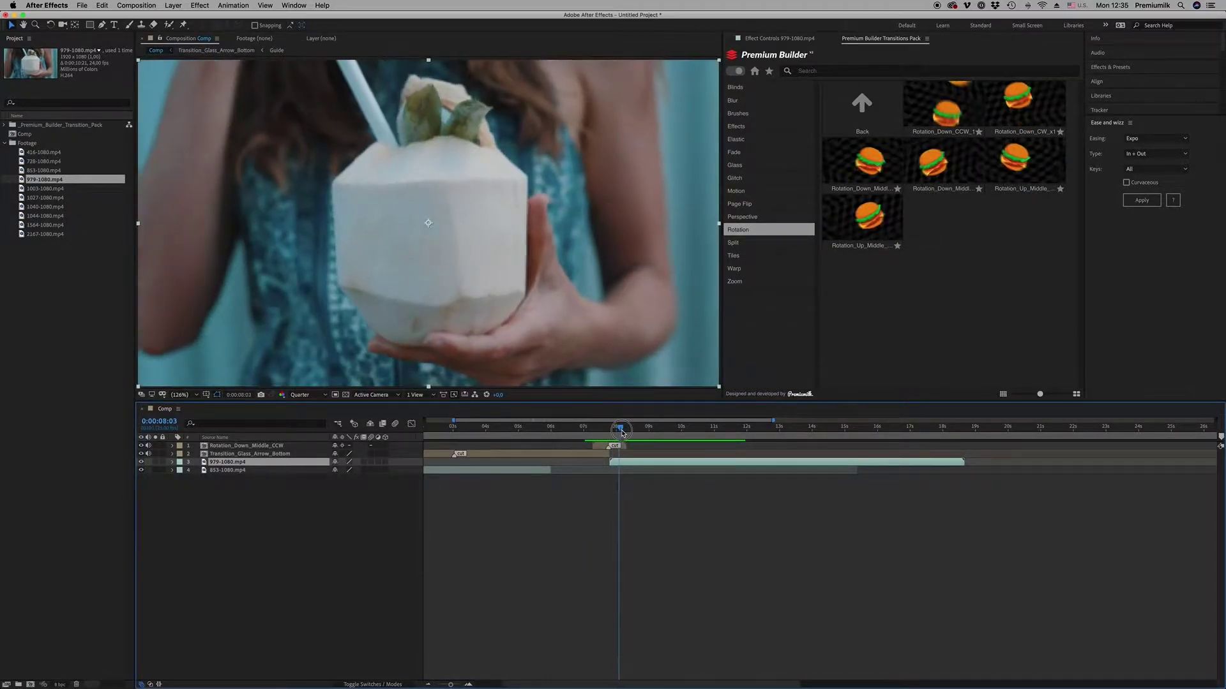
{"action": "left_click", "coordinate": [745, 89]}
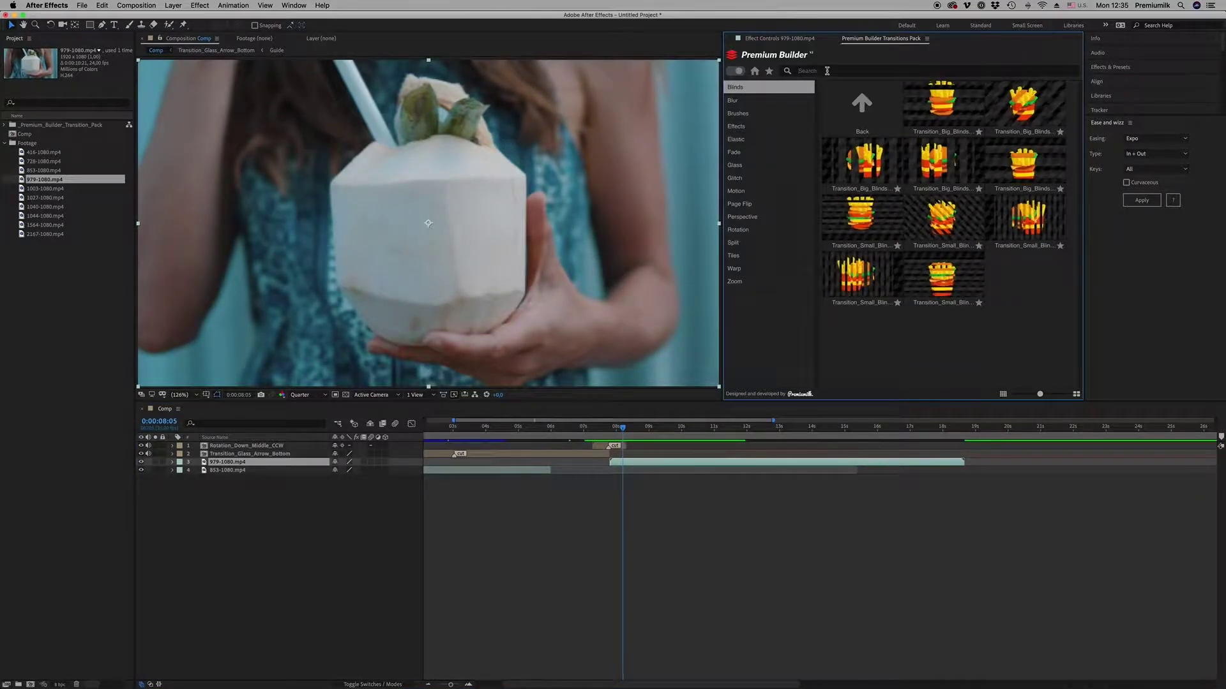
{"action": "key", "text": "Down"}
{"action": "key", "text": "Down"}
{"action": "key", "text": "Down"}
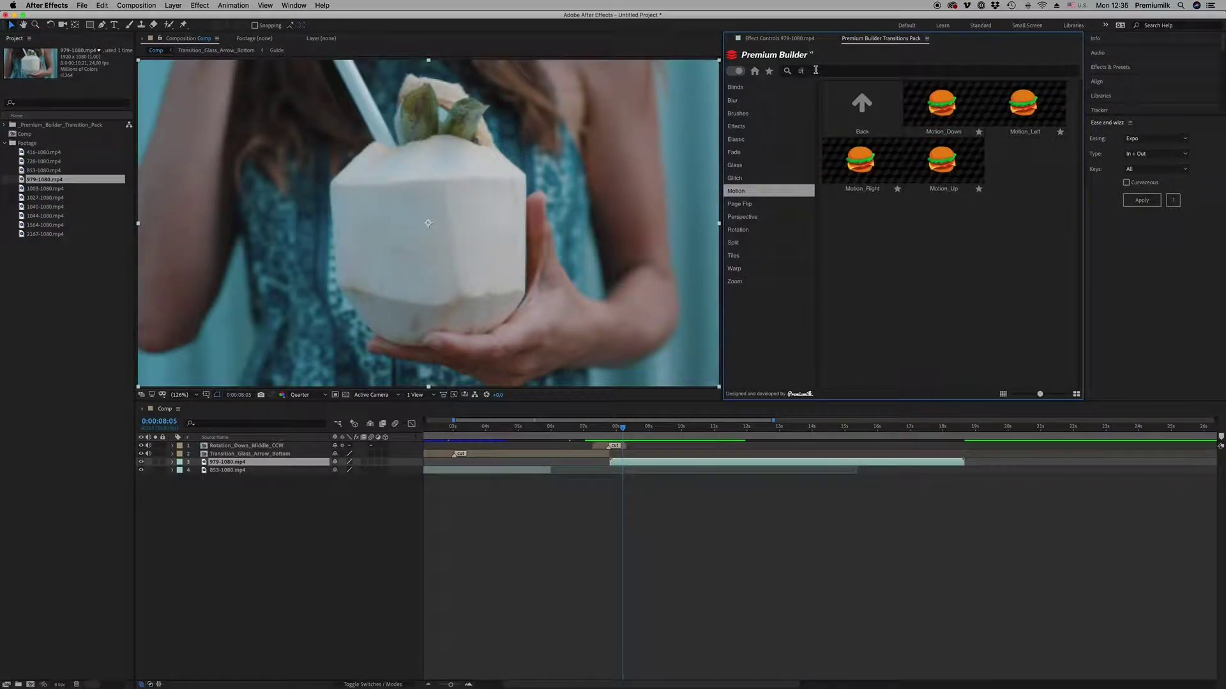
{"action": "key", "text": "Return"}
{"action": "type", "text": "blinds"}
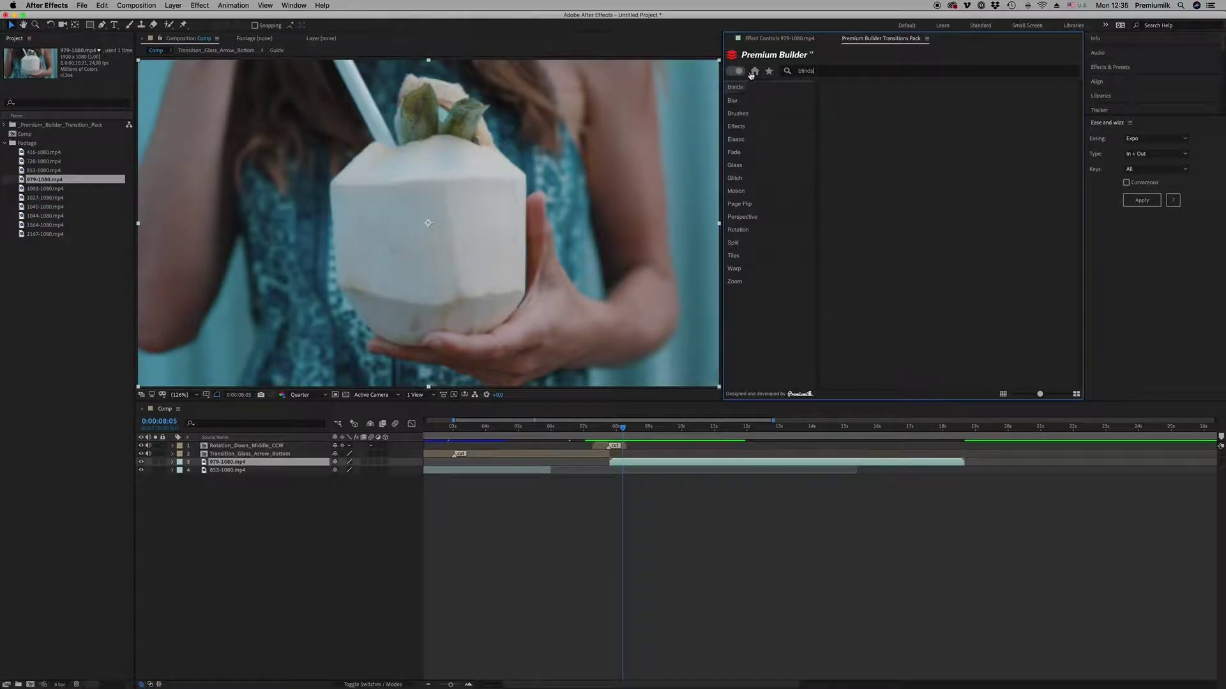
{"action": "left_click", "coordinate": [754, 76]}
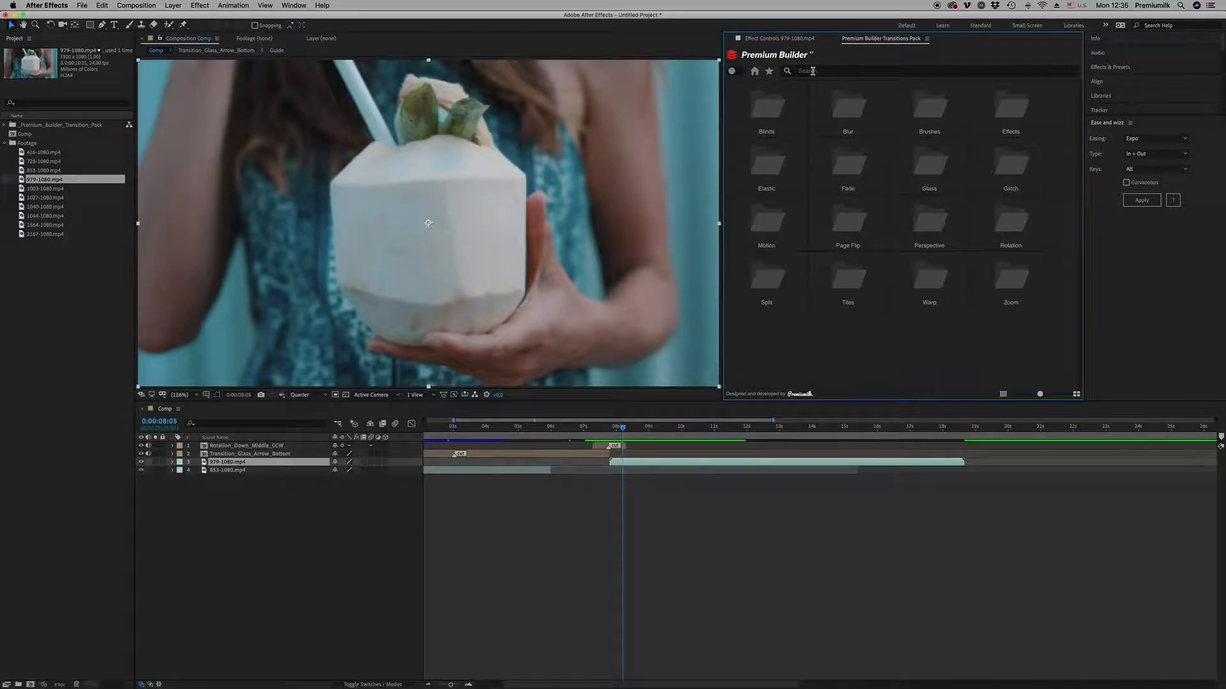
{"action": "type", "text": "blinds"}
{"action": "key", "text": "Return"}
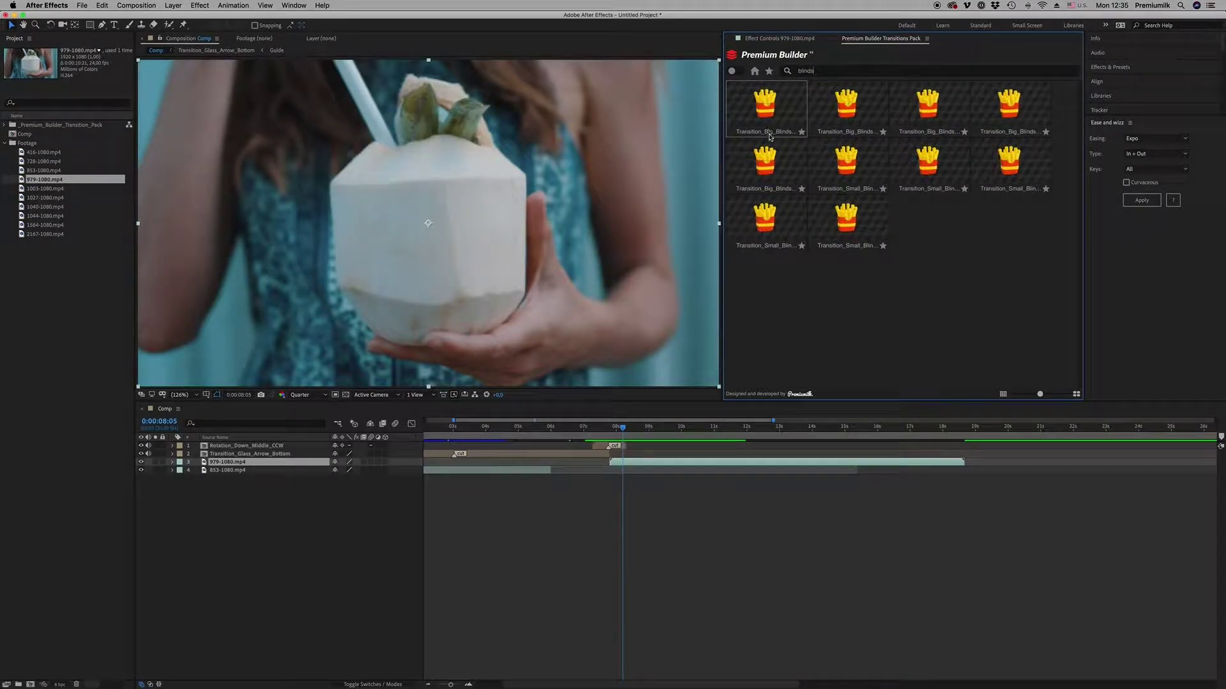
Browse the Blinds, Motion and Split transition categories
{"action": "left_click", "coordinate": [734, 87]}
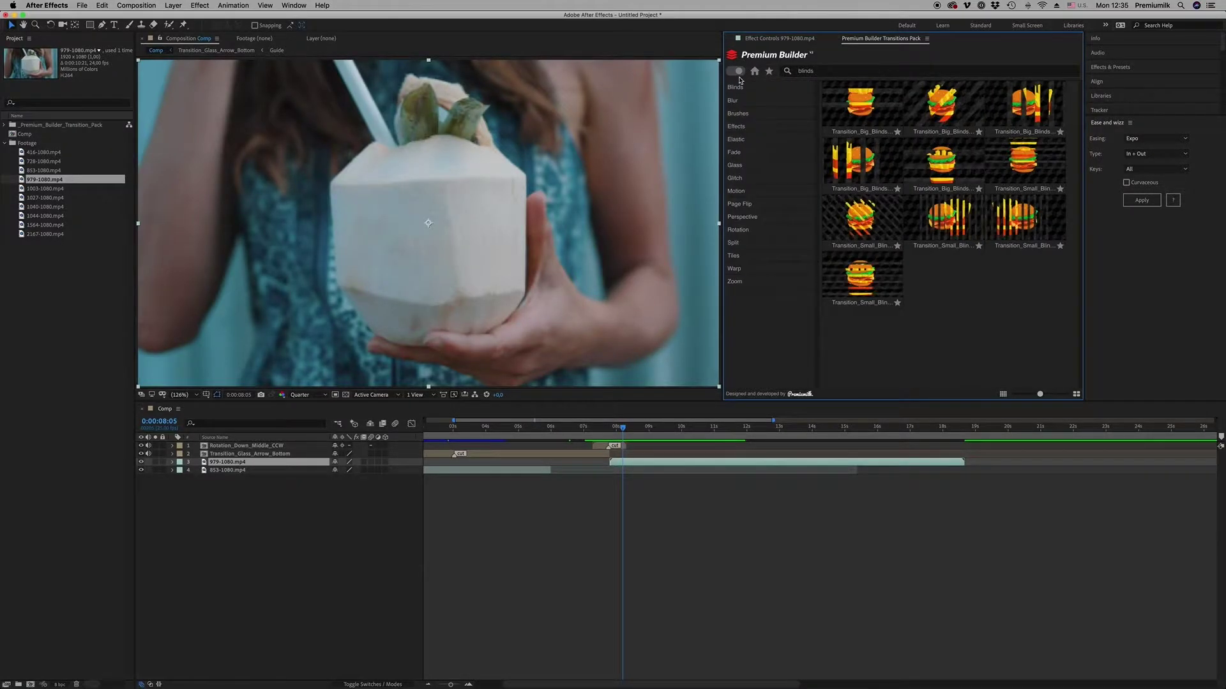
{"action": "left_click", "coordinate": [734, 86]}
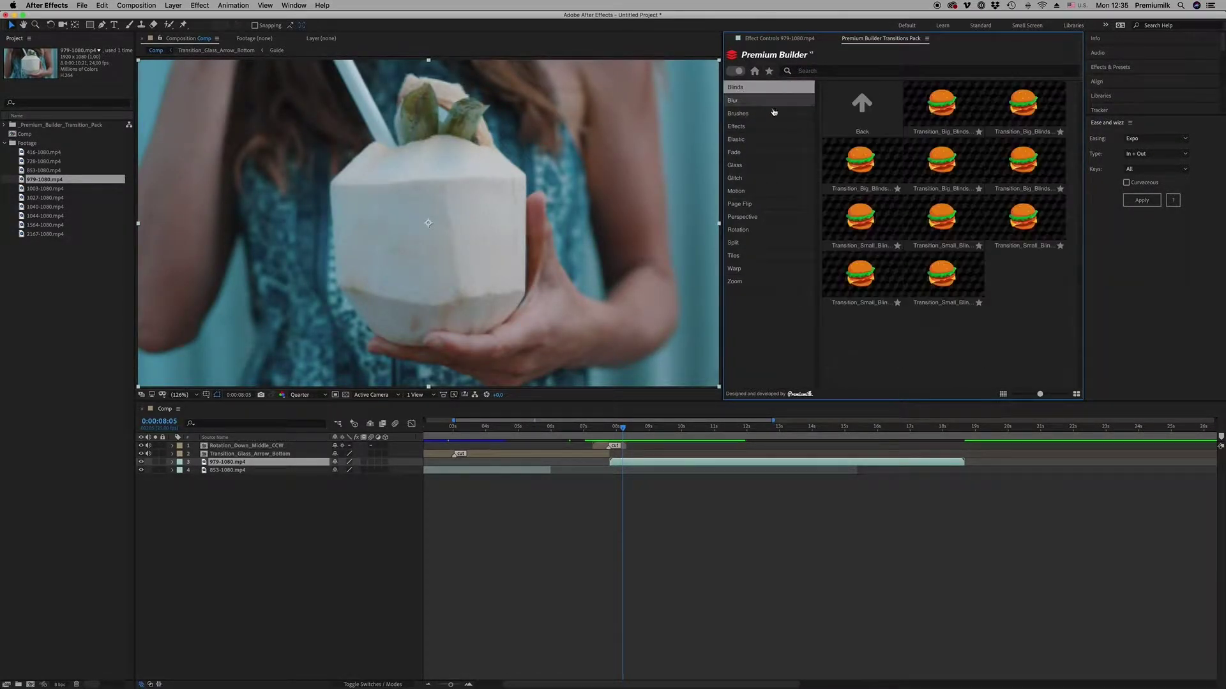
{"action": "left_click", "coordinate": [737, 191]}
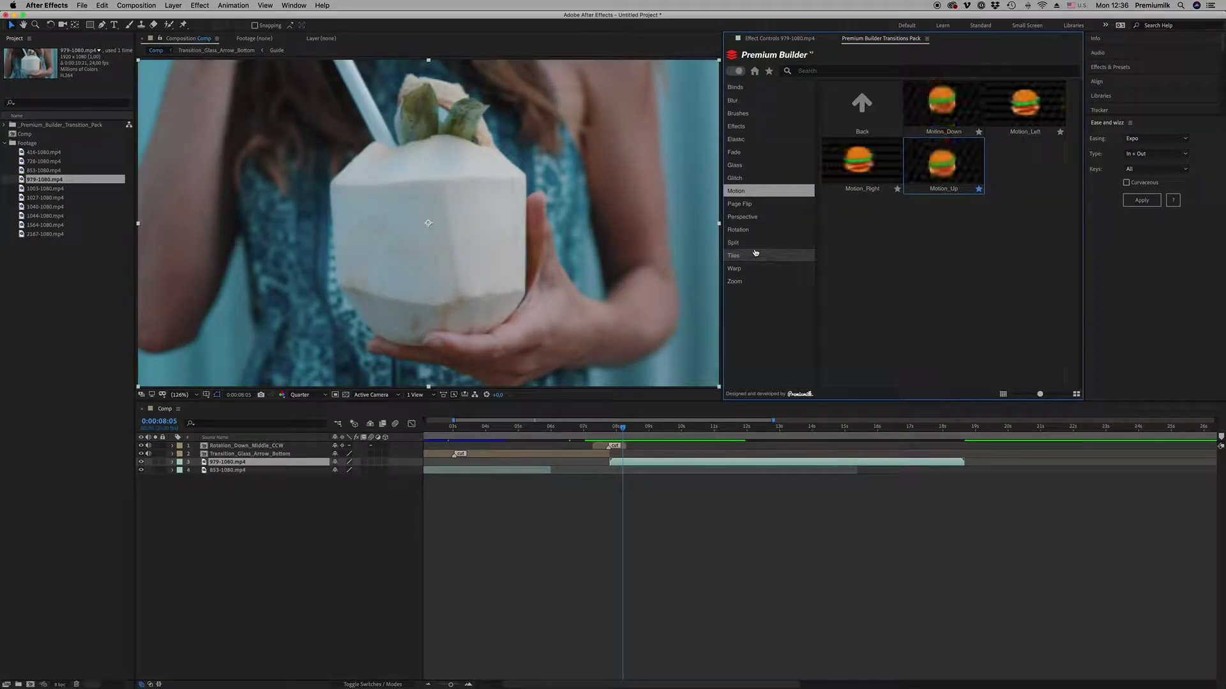
{"action": "left_click", "coordinate": [734, 243]}
{"action": "left_click", "coordinate": [898, 246]}
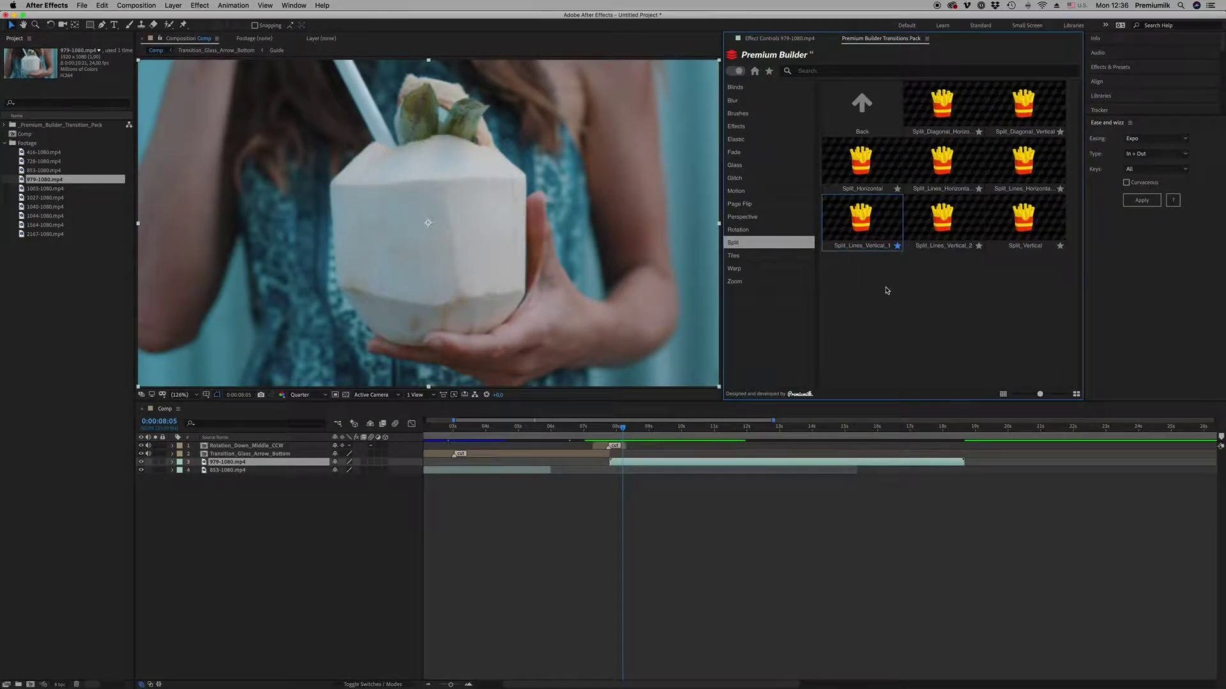
In Favorites, unstar Split_Lines_Vertical_1 and Transition_Big_Blinds, then go back to Blinds
{"action": "left_click", "coordinate": [769, 71]}
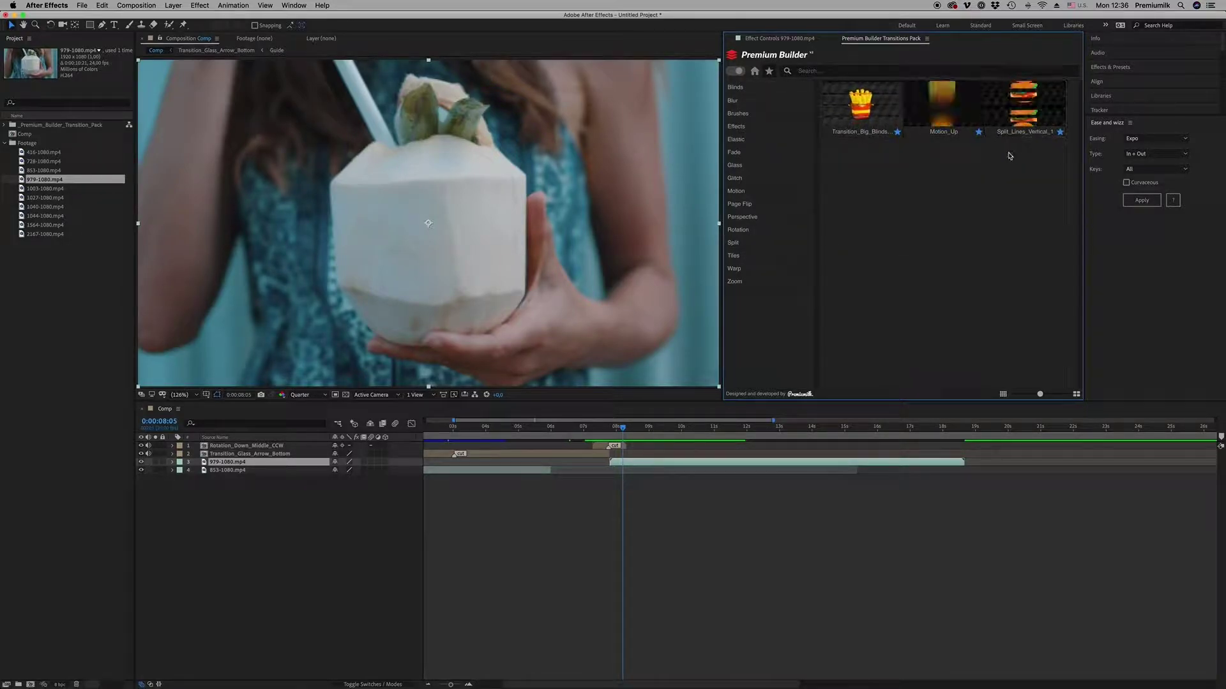
{"action": "left_click", "coordinate": [1061, 132]}
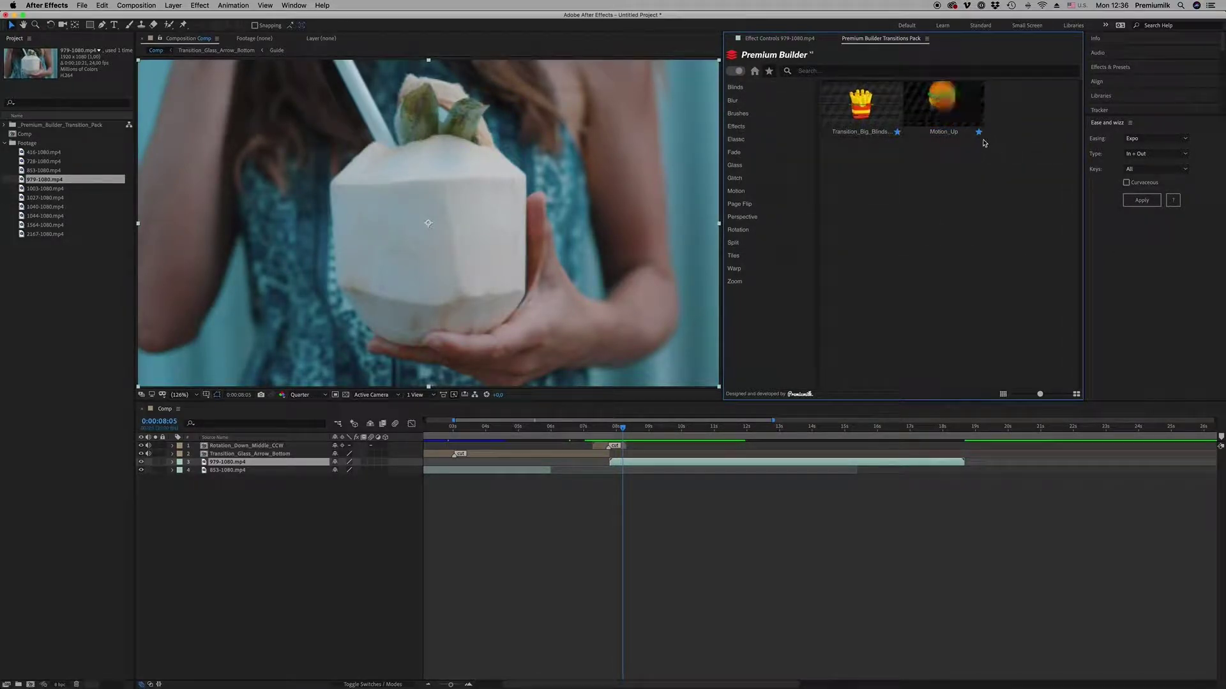
{"action": "left_click", "coordinate": [896, 131]}
{"action": "left_click", "coordinate": [736, 87]}
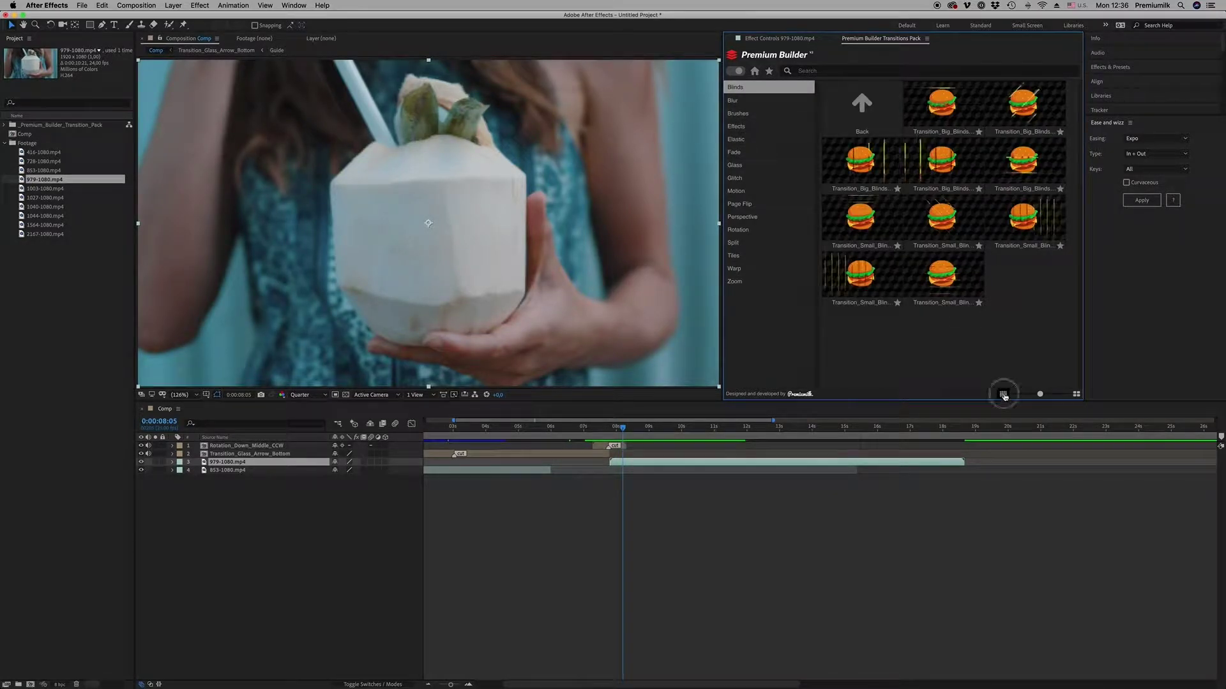
Set the thumbnails to medium size and open the Elastic category from Home
{"action": "left_click_drag", "start_coordinate": [1040, 394], "coordinate": [1031, 393]}
{"action": "left_click", "coordinate": [1077, 394]}
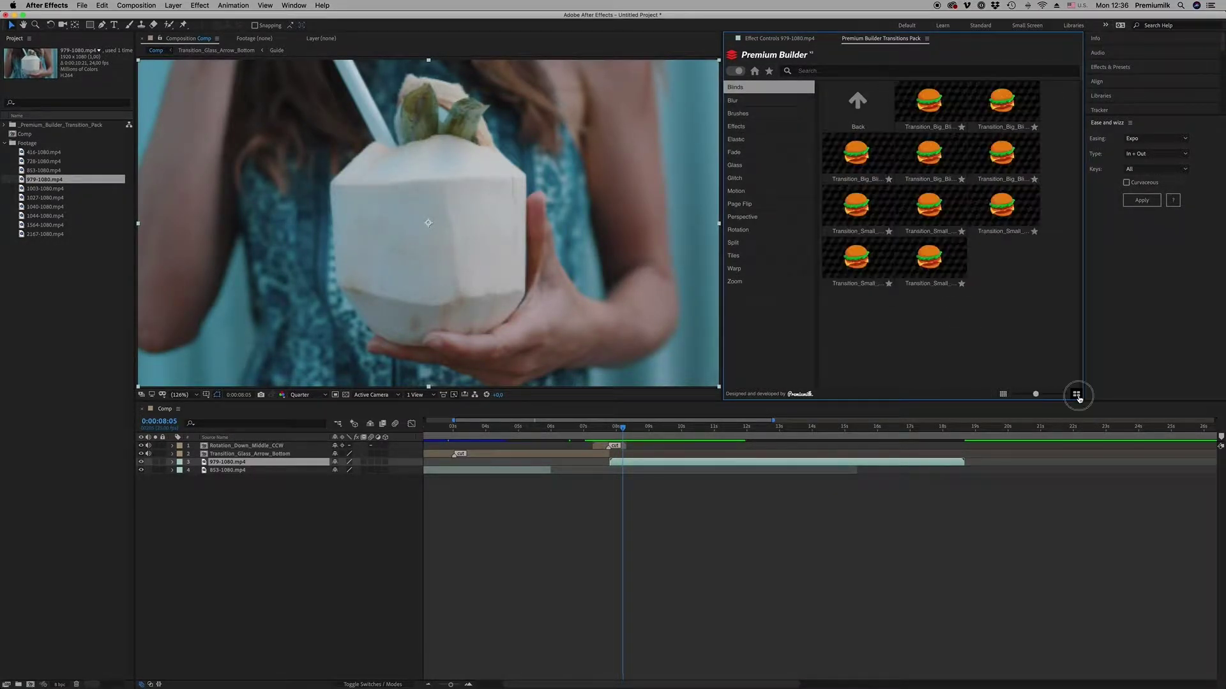
{"action": "left_click", "coordinate": [1003, 393]}
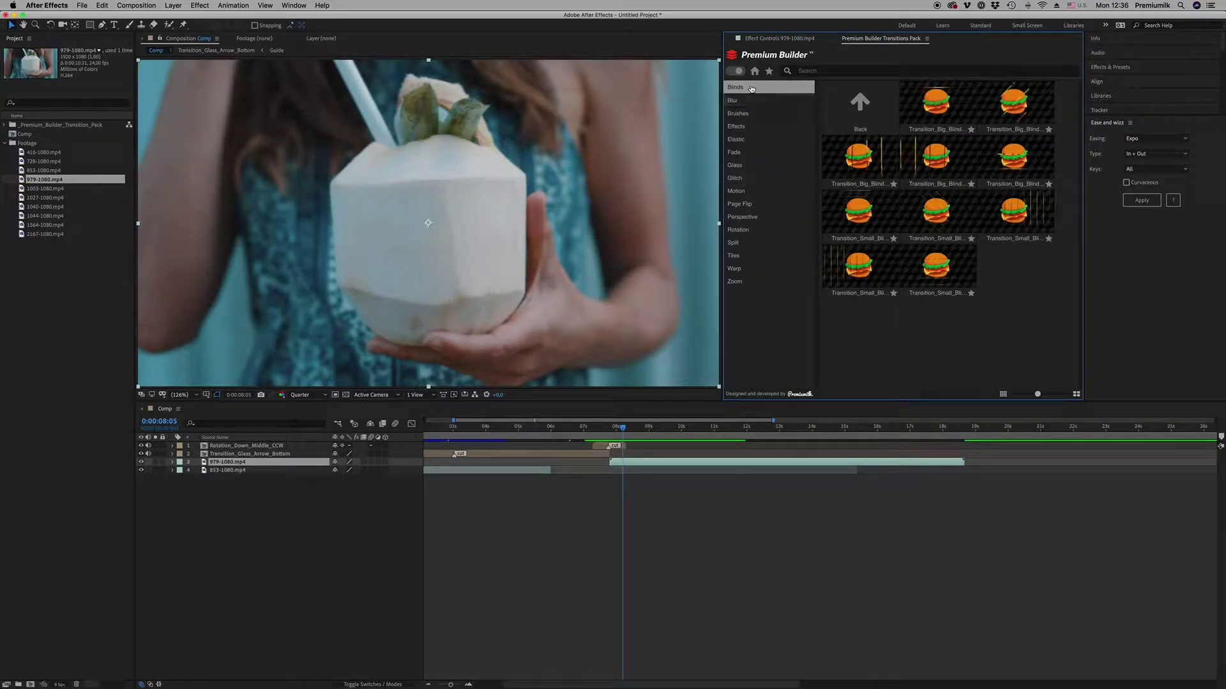
{"action": "left_click", "coordinate": [735, 70]}
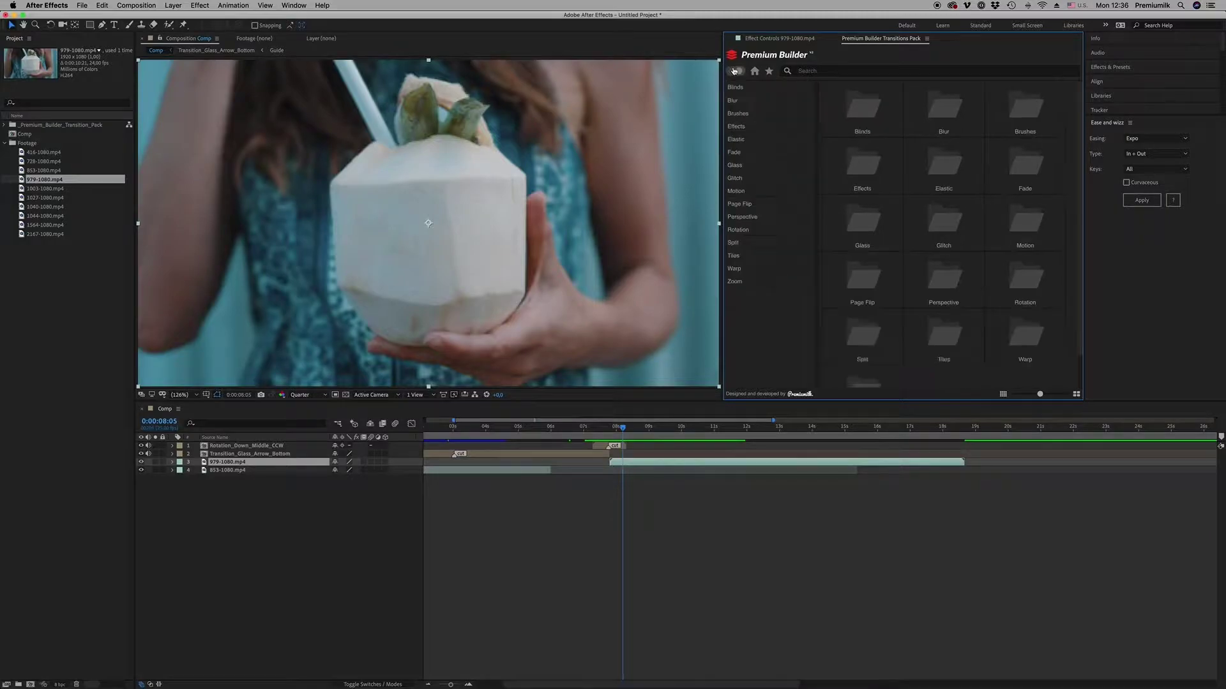
{"action": "left_click", "coordinate": [736, 139]}
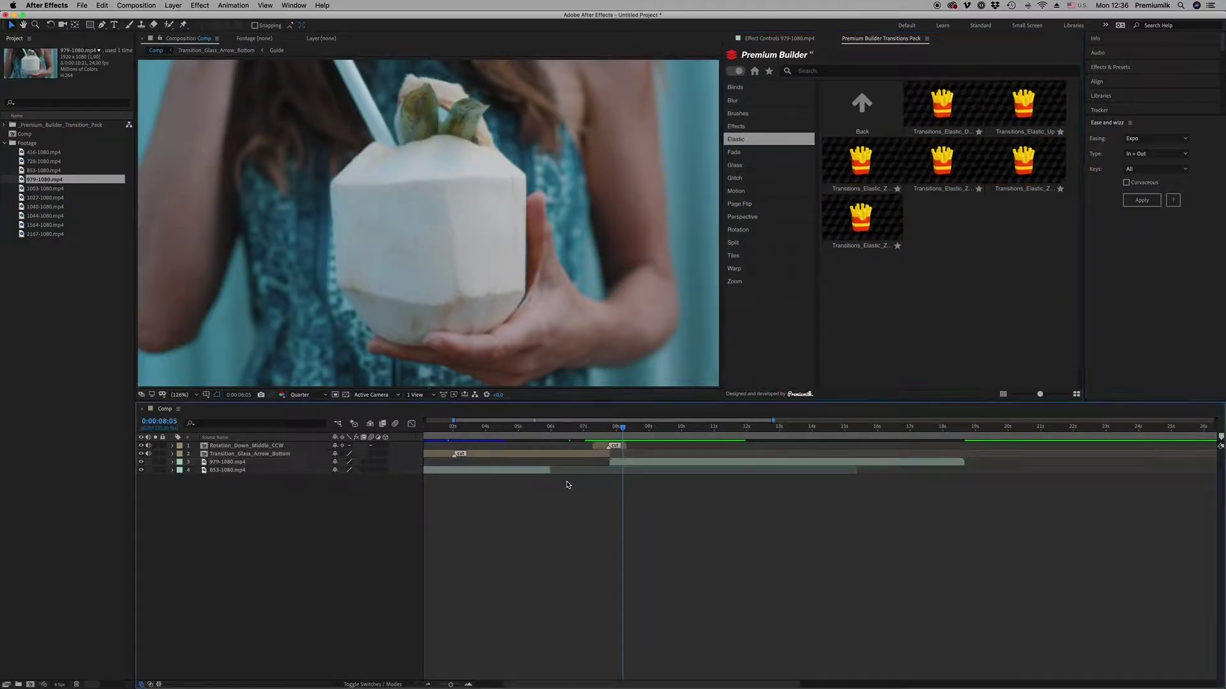
Scrub the timeline back through the surfer transition to the baseball clip
{"action": "left_click_drag", "start_coordinate": [620, 426], "coordinate": [526, 429]}
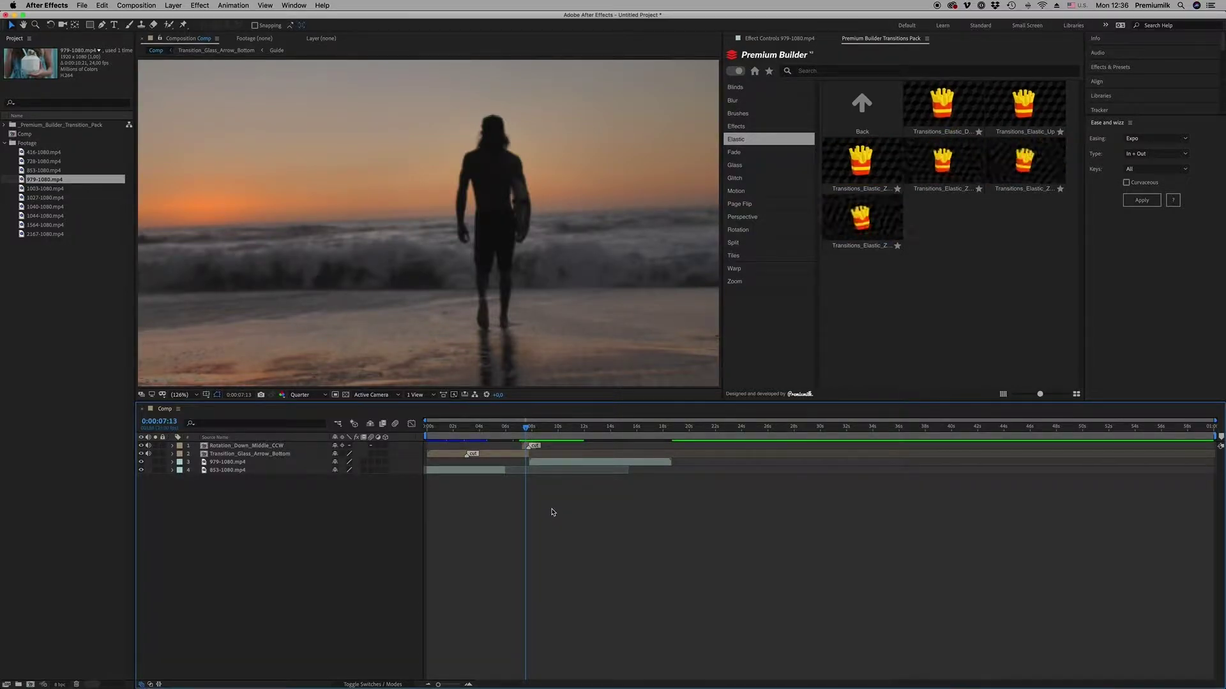
{"action": "scroll", "coordinate": [536, 460], "scroll_direction": "down", "scroll_amount": 3}
{"action": "left_click_drag", "start_coordinate": [489, 429], "coordinate": [538, 431]}
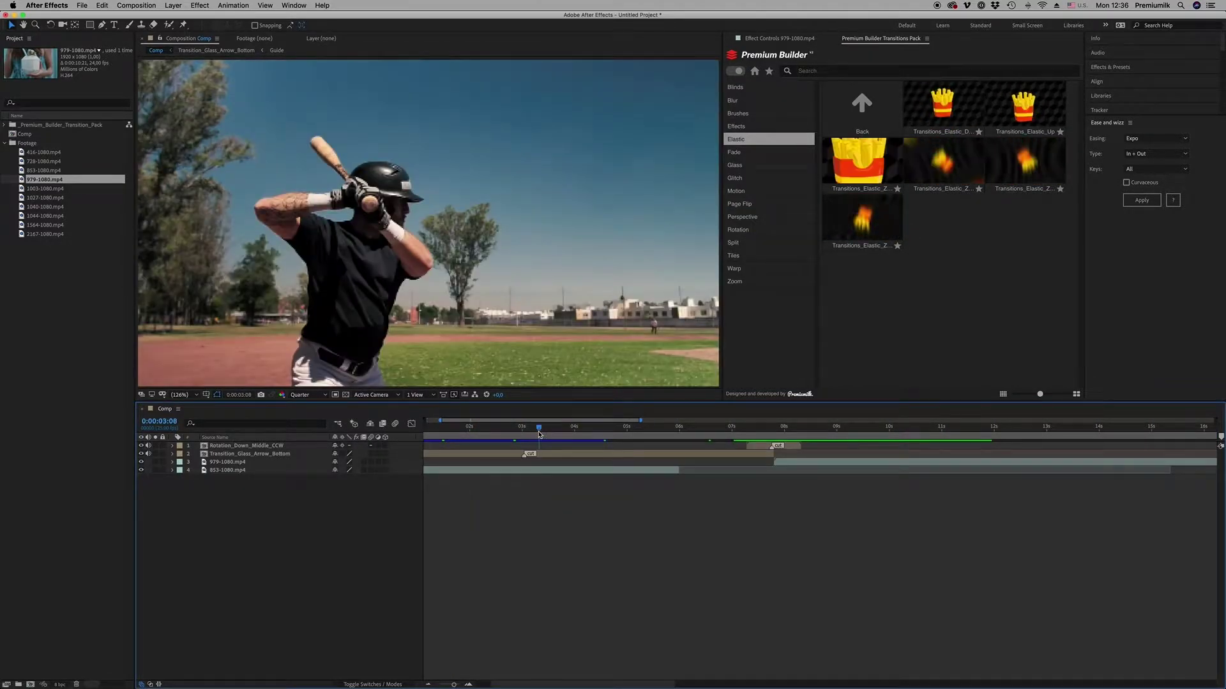
{"action": "scroll", "coordinate": [577, 439], "scroll_direction": "up", "scroll_amount": 3}
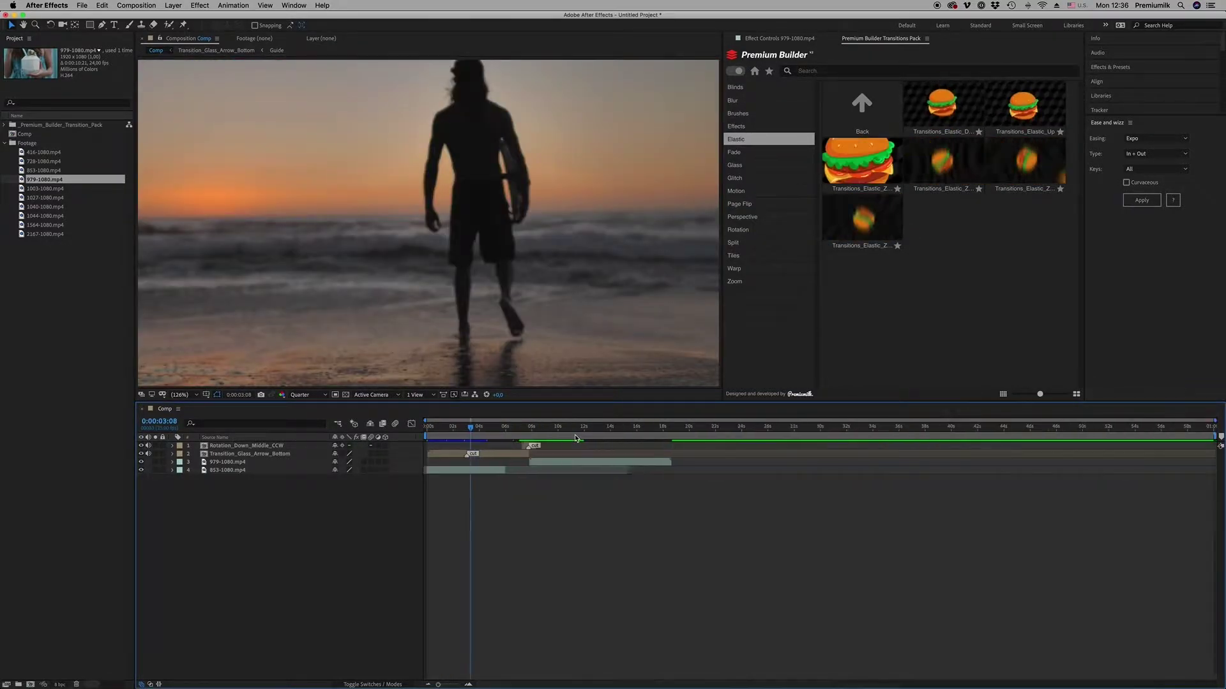
{"action": "left_click", "coordinate": [136, 5]}
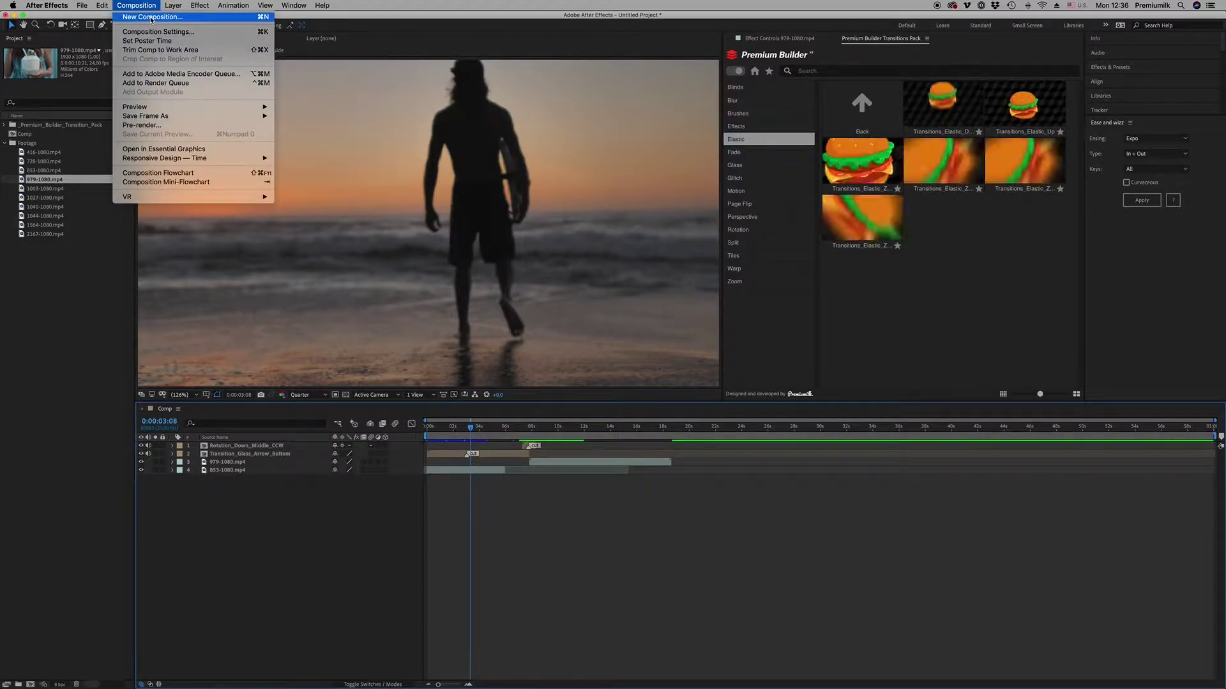
Delete every layer from the Comp
{"action": "left_click", "coordinate": [313, 527]}
{"action": "key", "text": "ctrl+a"}
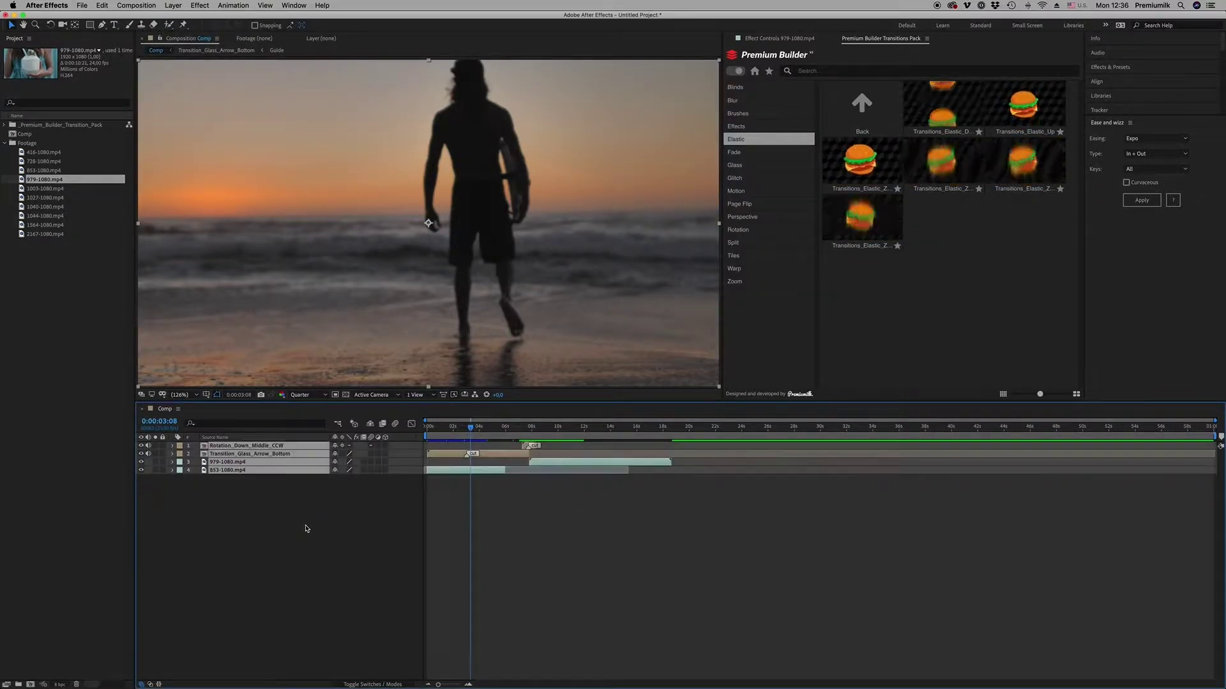
{"action": "key", "text": "Delete"}
Set the Comp's width and height in Composition Settings for a vertical portrait frame
{"action": "left_click", "coordinate": [135, 5]}
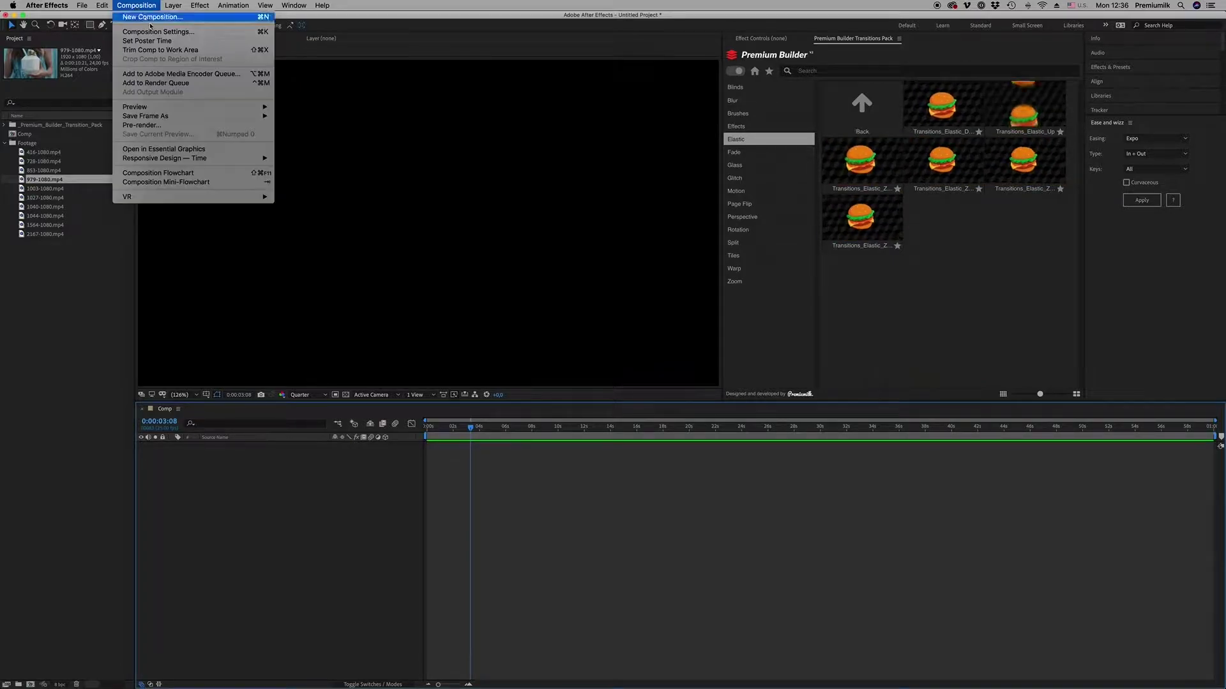
{"action": "left_click", "coordinate": [167, 19]}
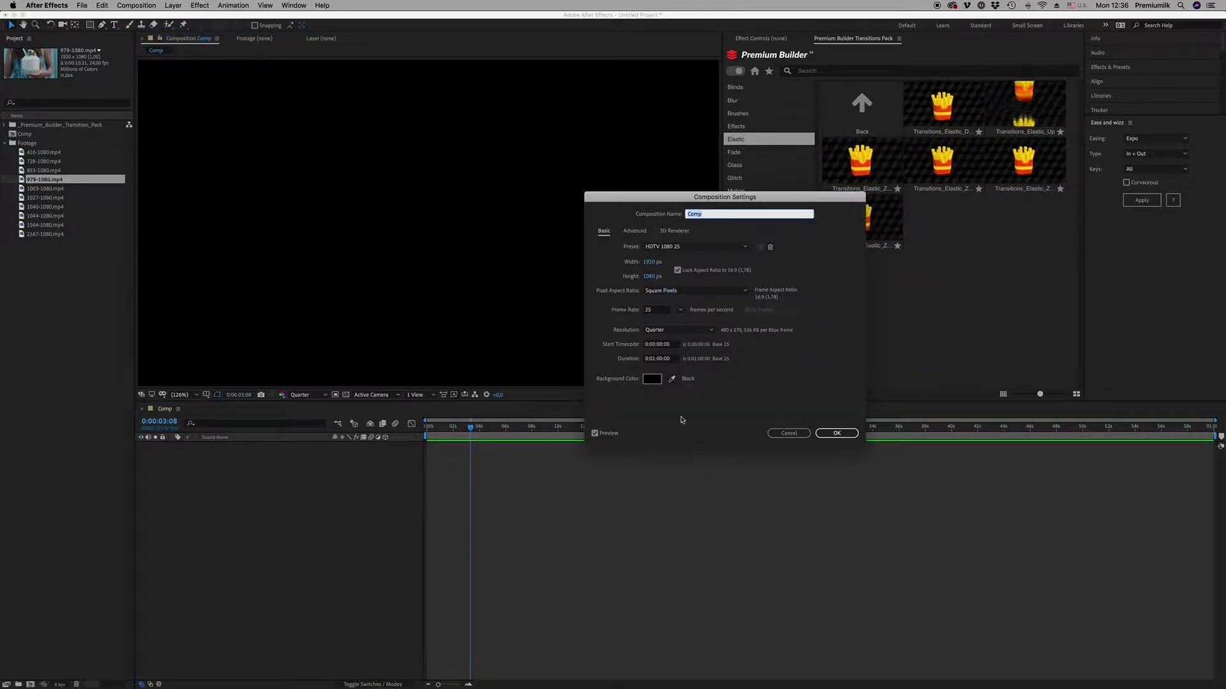
{"action": "left_click", "coordinate": [654, 261]}
{"action": "type", "text": "1"}
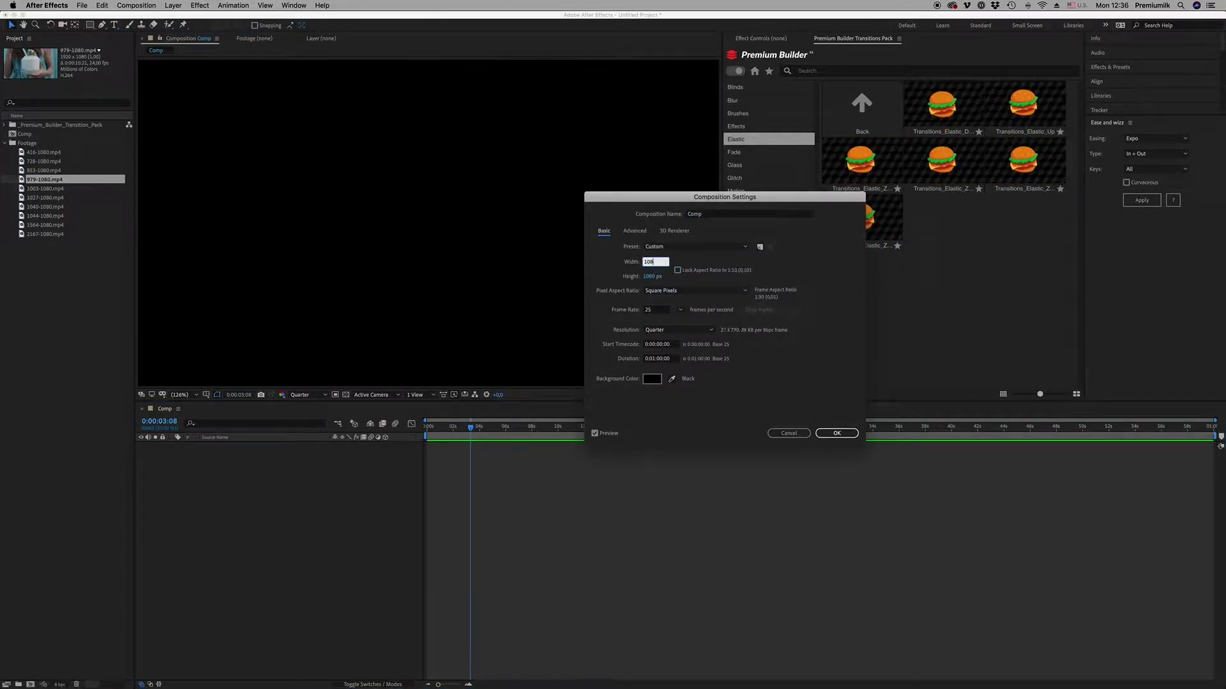
{"action": "left_click", "coordinate": [655, 276]}
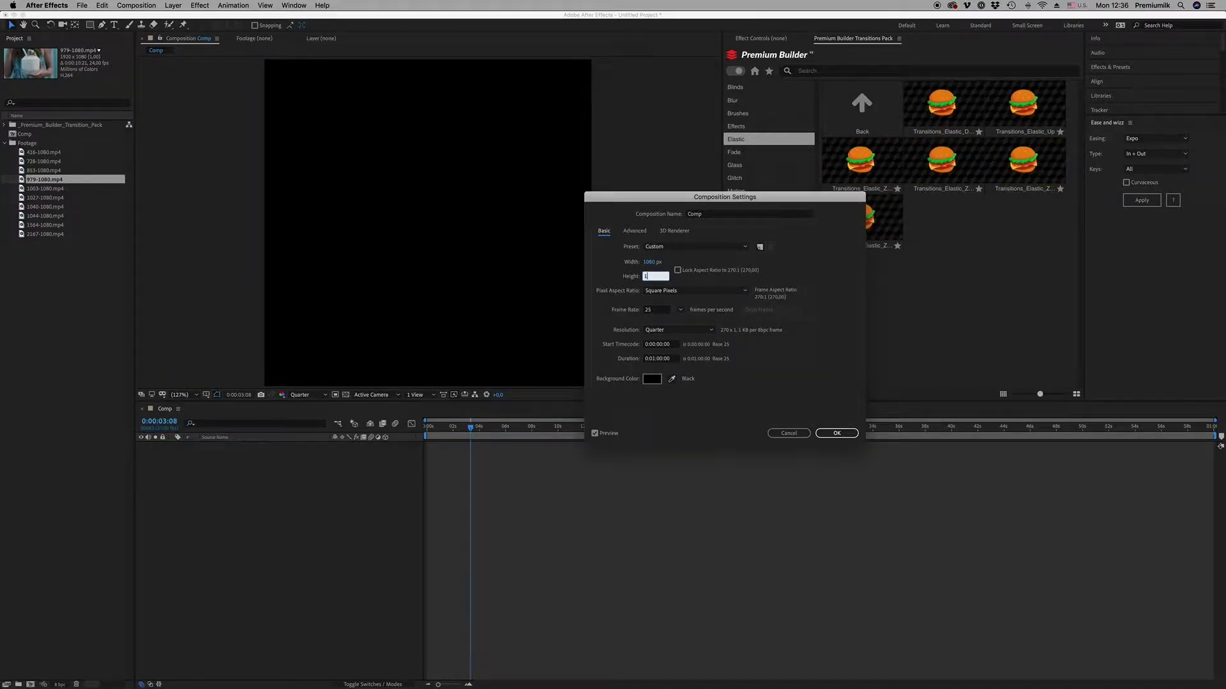
{"action": "key", "text": "Return"}
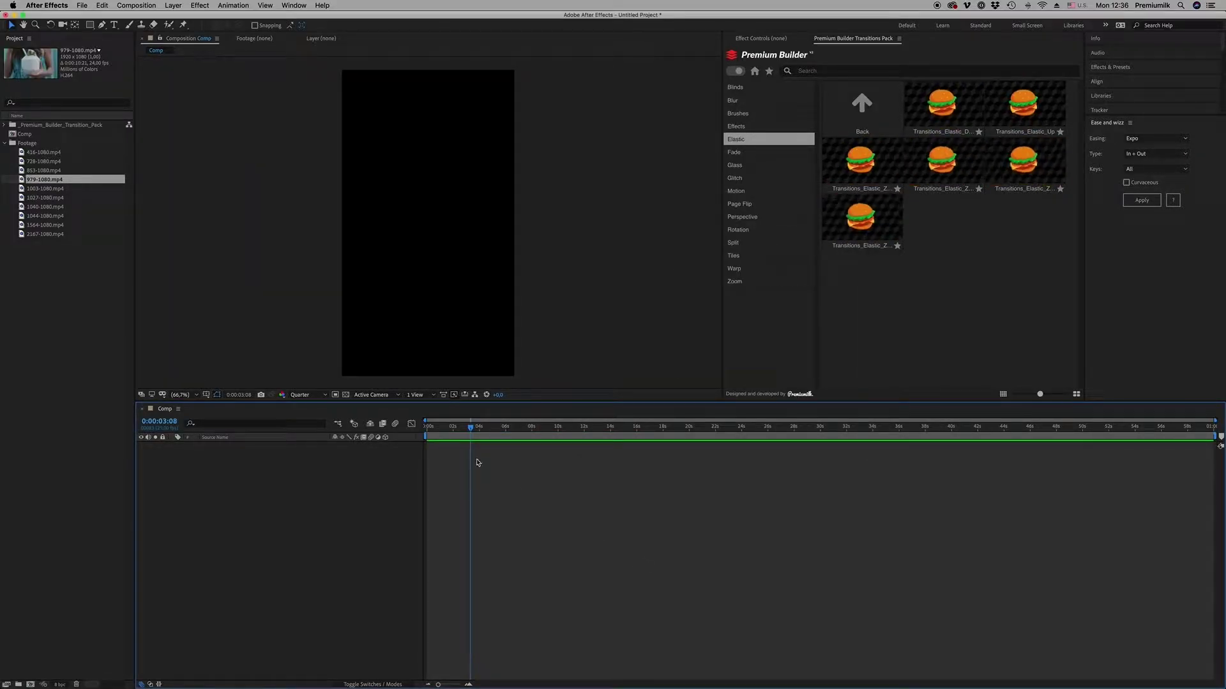
Add 1003-1080.mp4 to the Comp and scale it up to fill the portrait frame
{"action": "left_click_drag", "start_coordinate": [41, 185], "coordinate": [274, 452]}
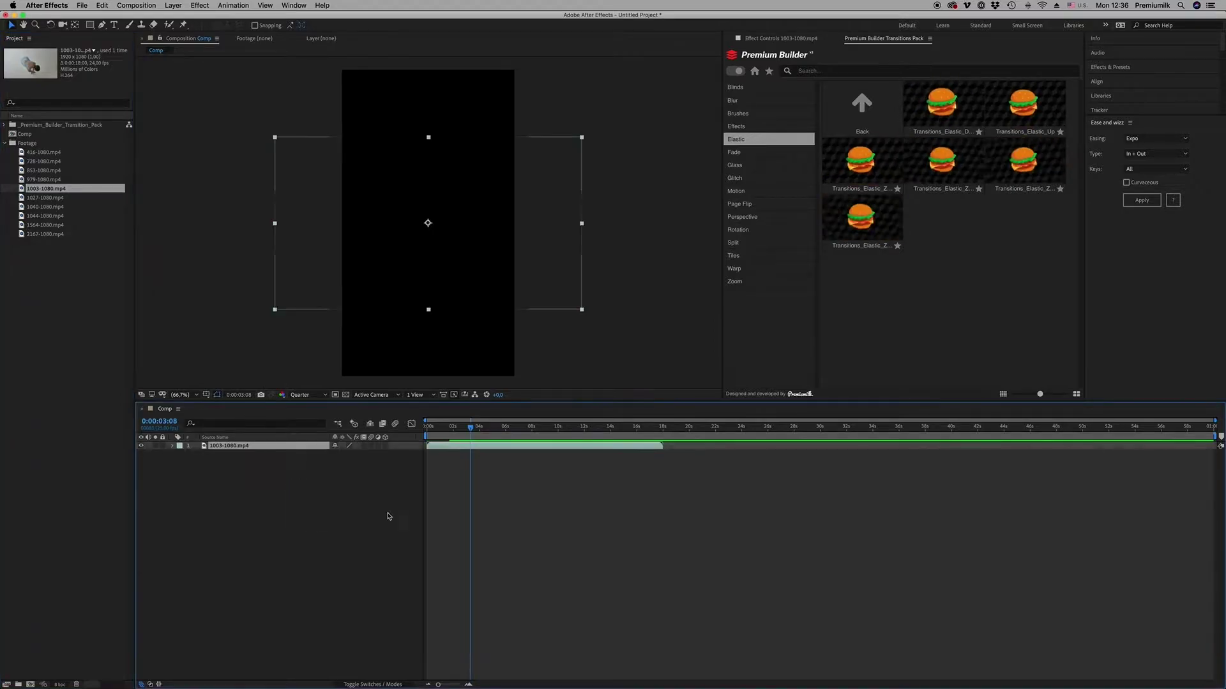
{"action": "left_click_drag", "start_coordinate": [358, 453], "coordinate": [402, 453]}
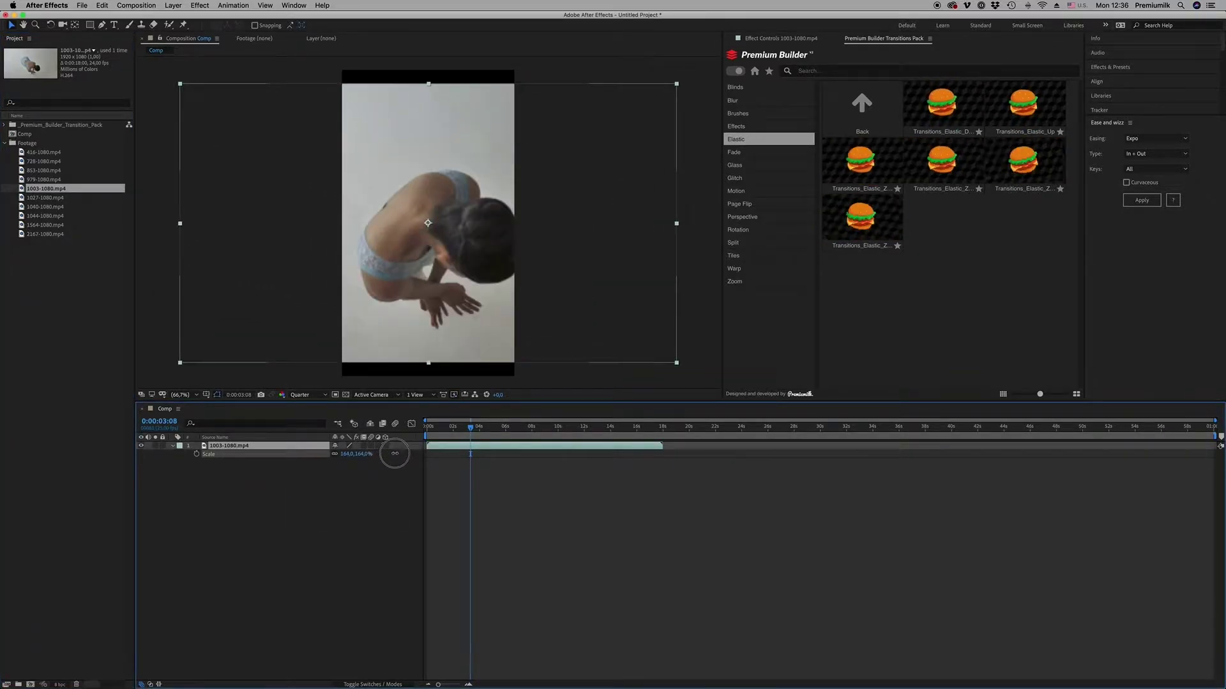
{"action": "left_click", "coordinate": [479, 448]}
{"action": "left_click_drag", "start_coordinate": [475, 428], "coordinate": [481, 427]}
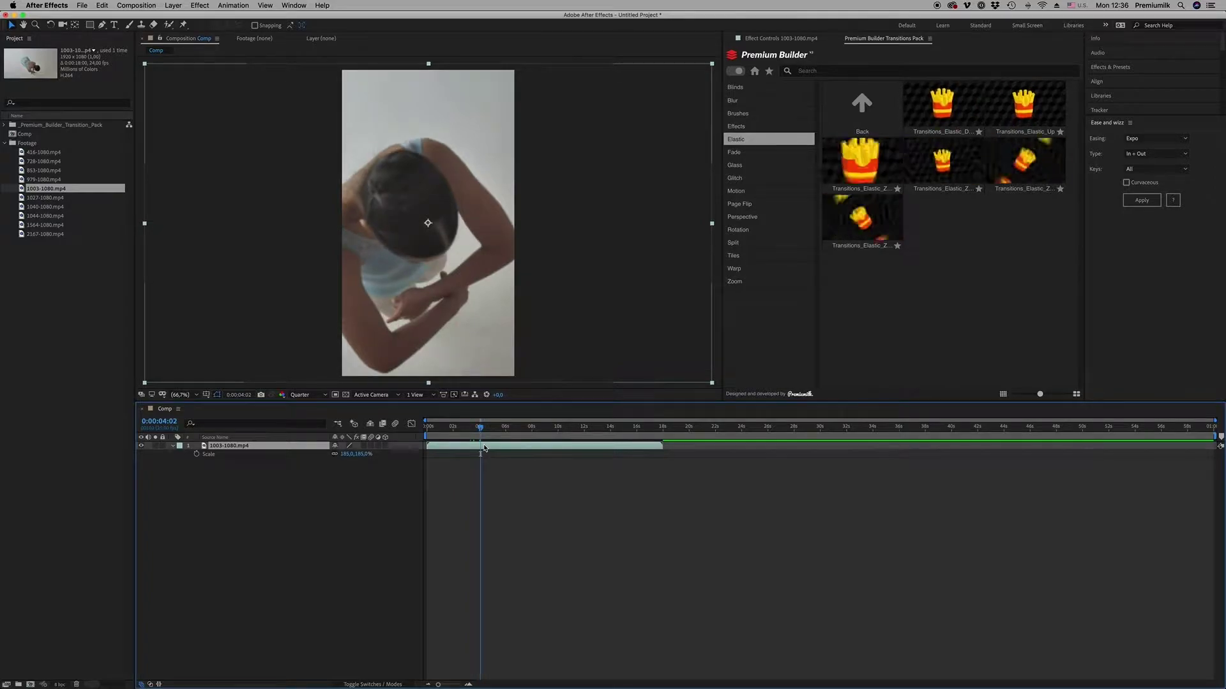
Add 1027-1080.mp4 below the first layer, scale it to fill the frame, and scrub to the cut
{"action": "left_click", "coordinate": [40, 198]}
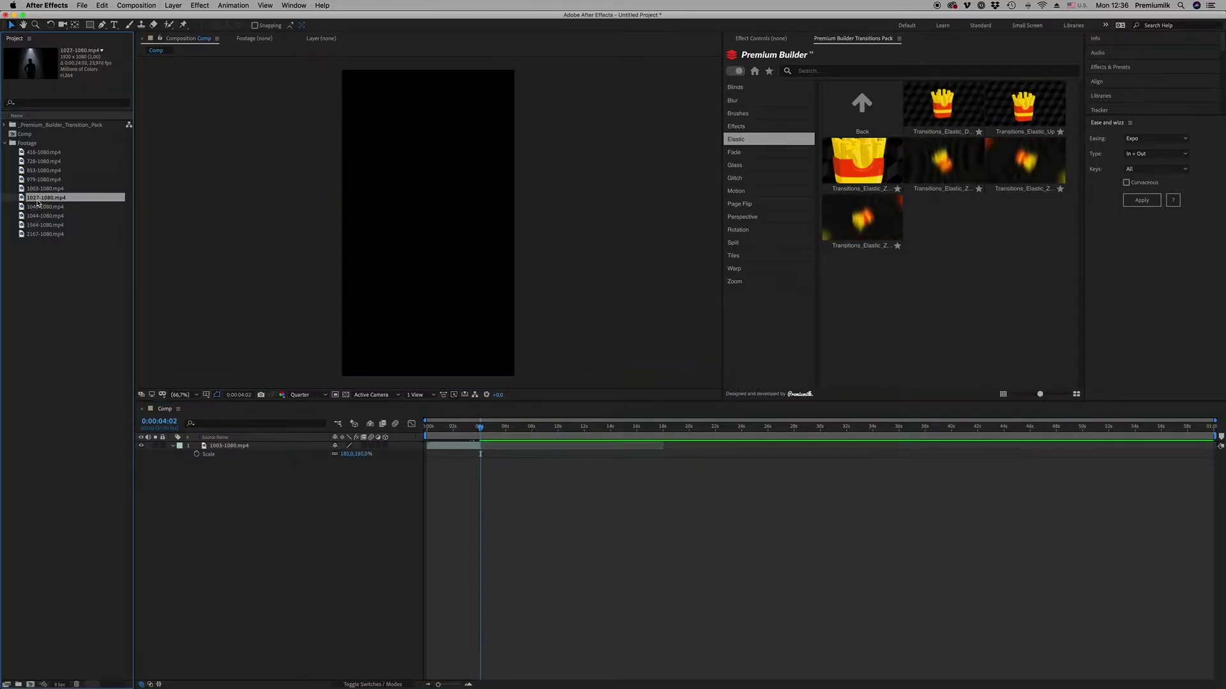
{"action": "left_click_drag", "start_coordinate": [101, 240], "coordinate": [239, 479]}
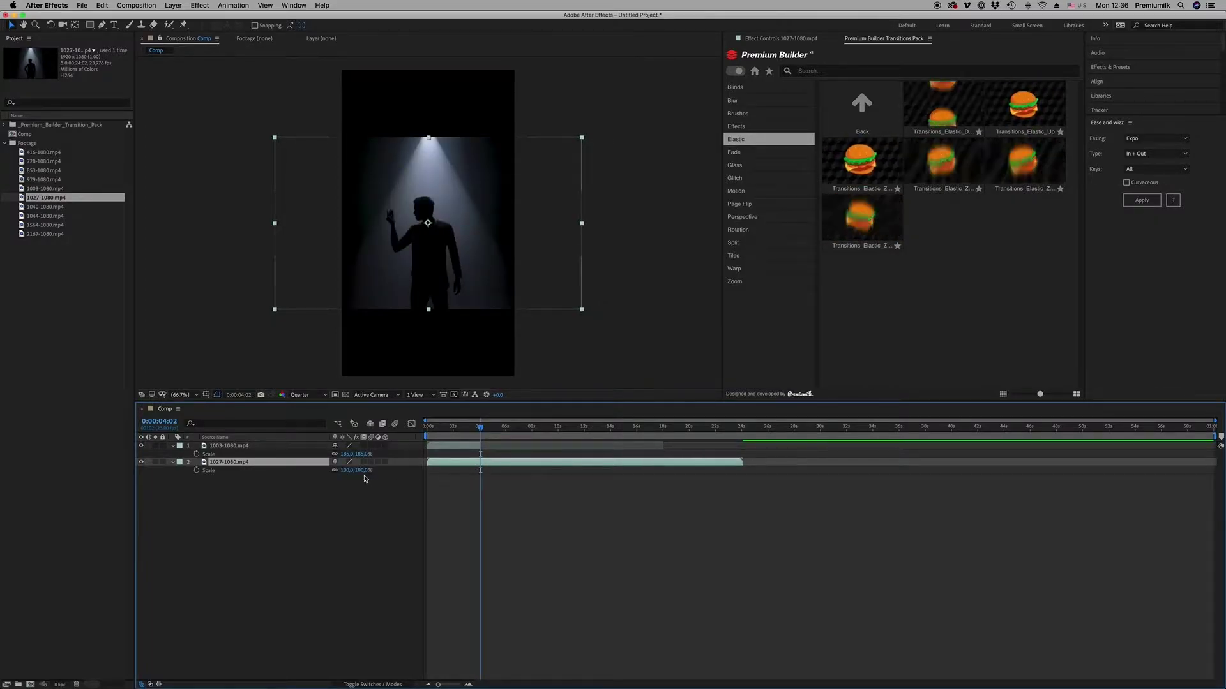
{"action": "left_click_drag", "start_coordinate": [356, 471], "coordinate": [402, 471]}
{"action": "left_click", "coordinate": [468, 428]}
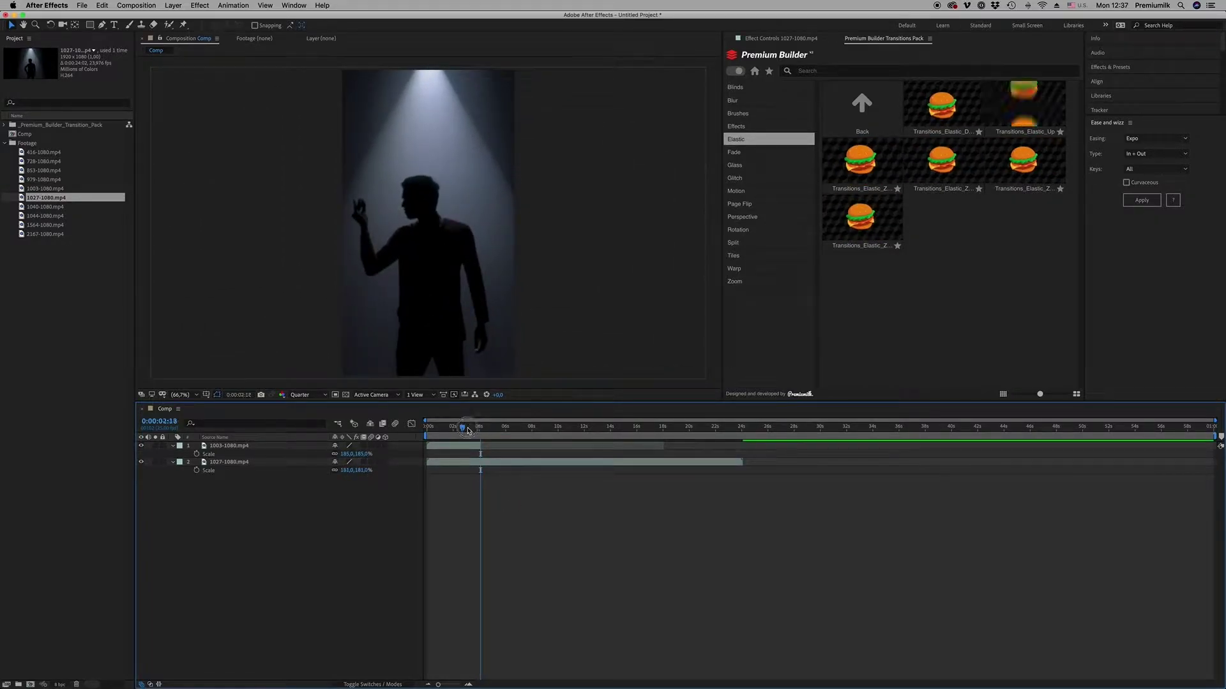
{"action": "left_click_drag", "start_coordinate": [468, 429], "coordinate": [479, 428]}
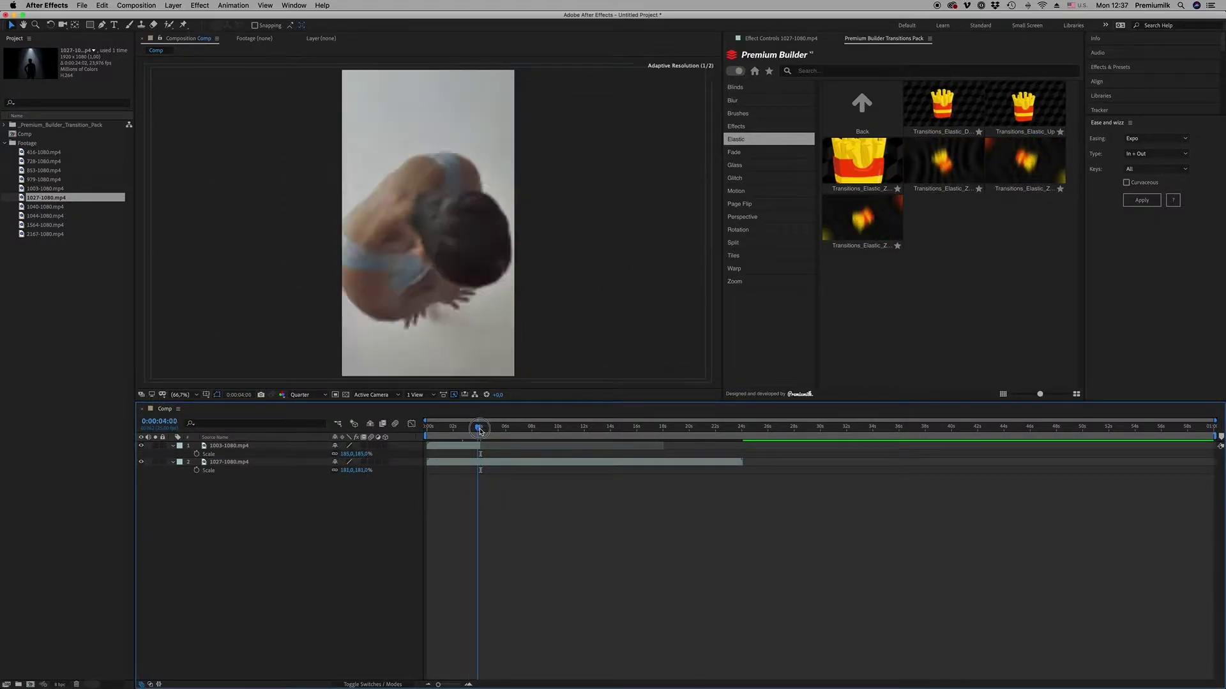
Collapse both clip layers' properties and park the playhead at the cut between clips
{"action": "left_click", "coordinate": [489, 467]}
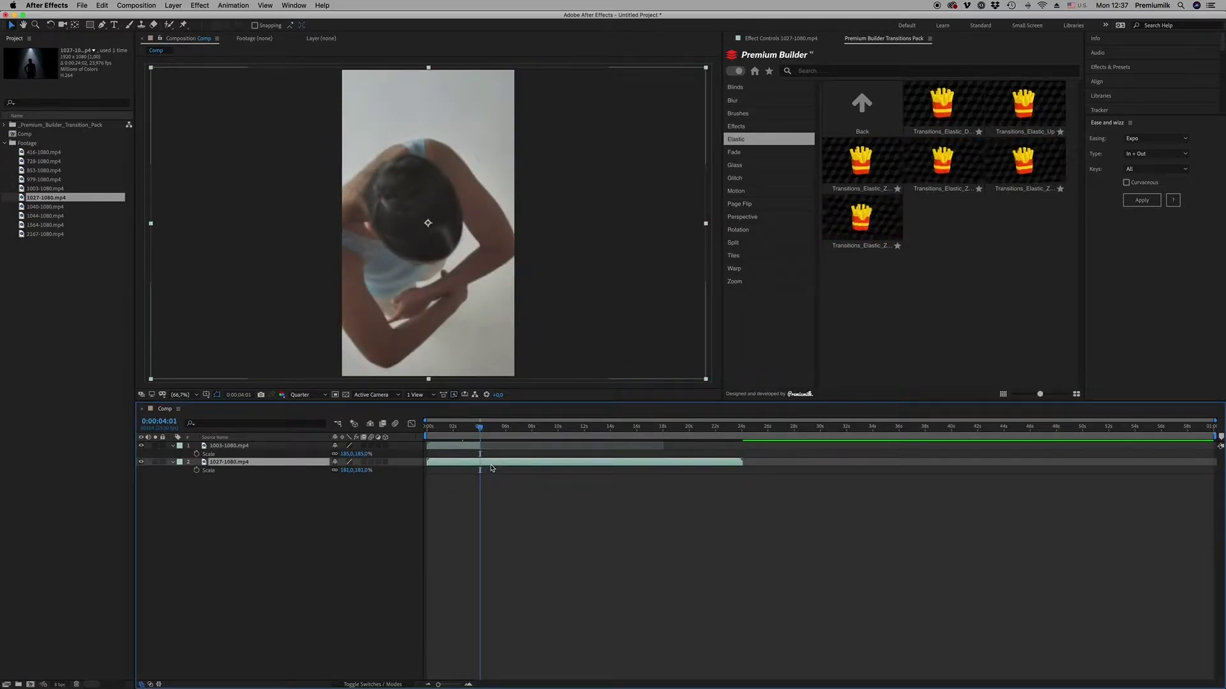
{"action": "left_click", "coordinate": [179, 462]}
{"action": "left_click", "coordinate": [482, 428]}
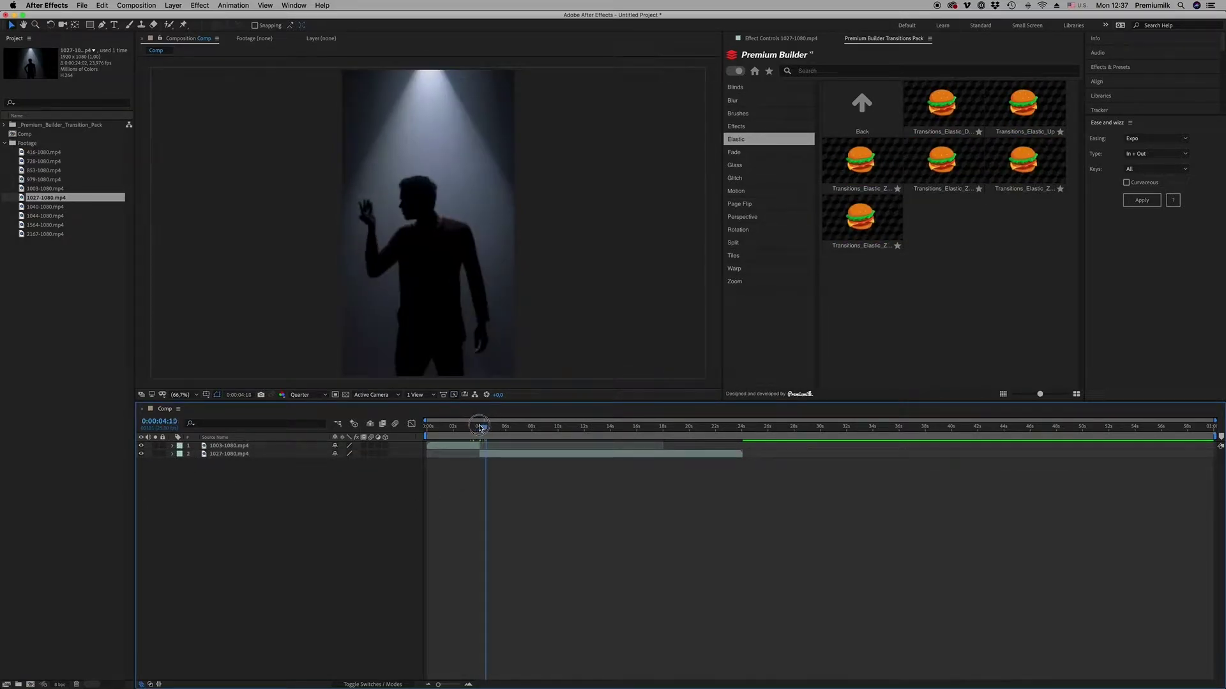
{"action": "left_click_drag", "start_coordinate": [481, 427], "coordinate": [473, 427]}
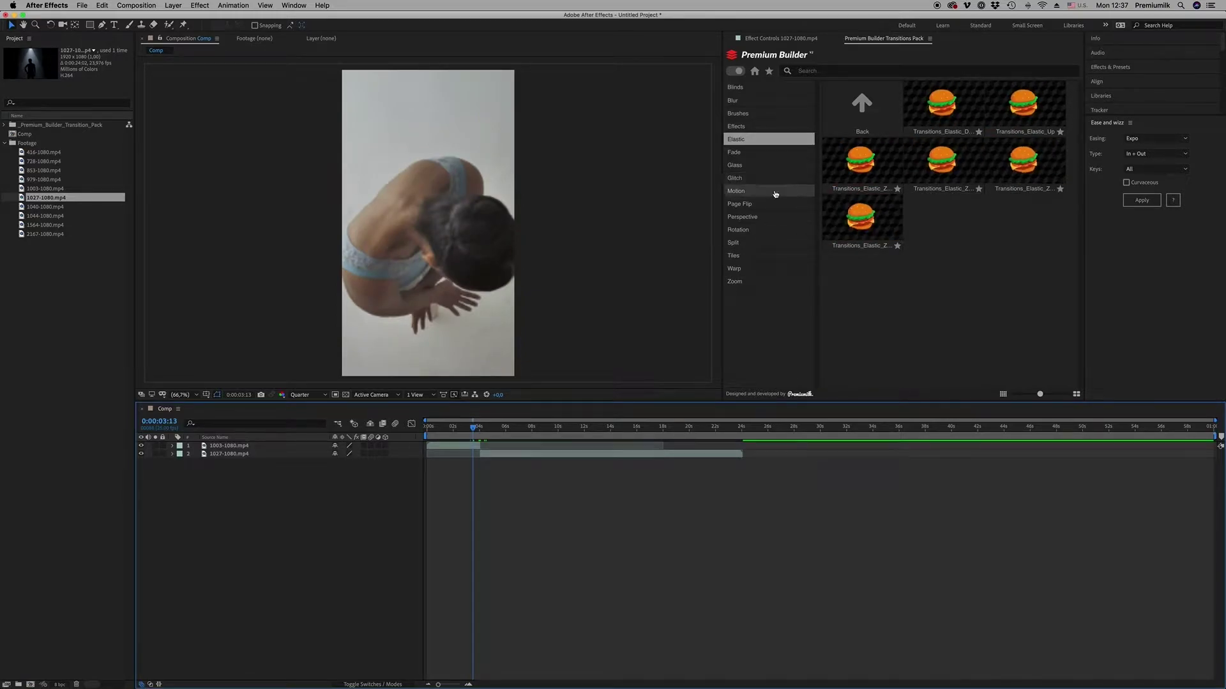
Apply Motion_Left from Premium Builder's Motion category, open its precomp, and toggle shy layers
{"action": "left_click", "coordinate": [752, 190]}
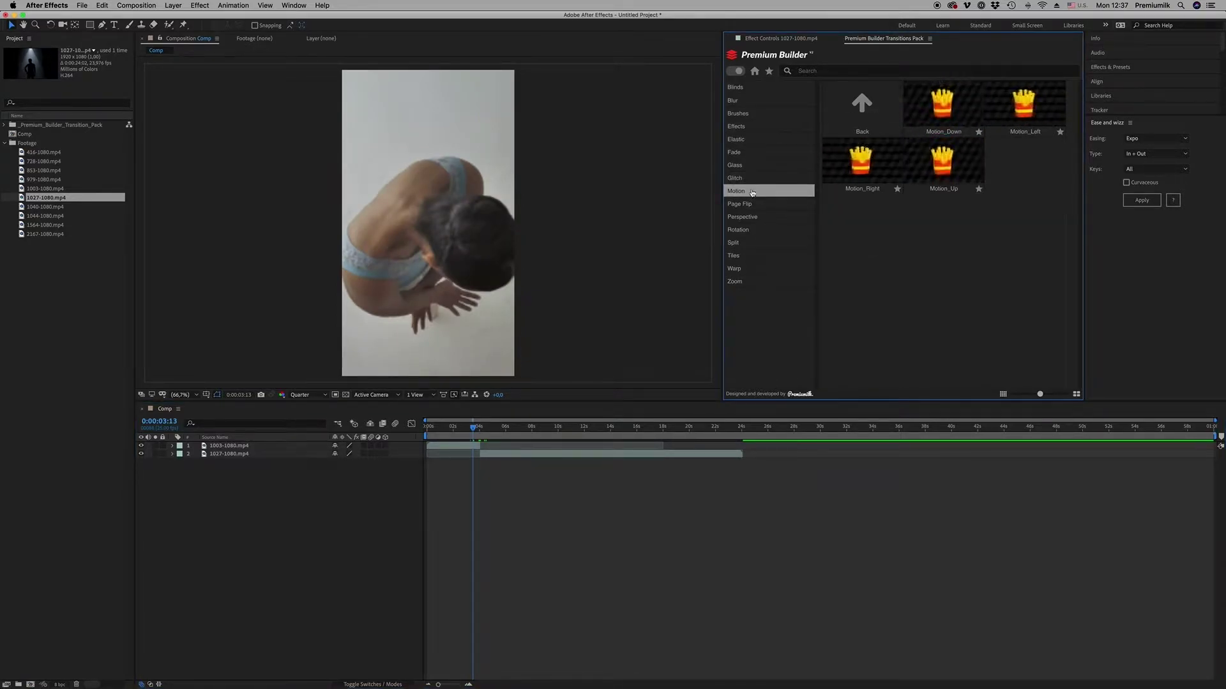
{"action": "double_click", "coordinate": [1022, 107]}
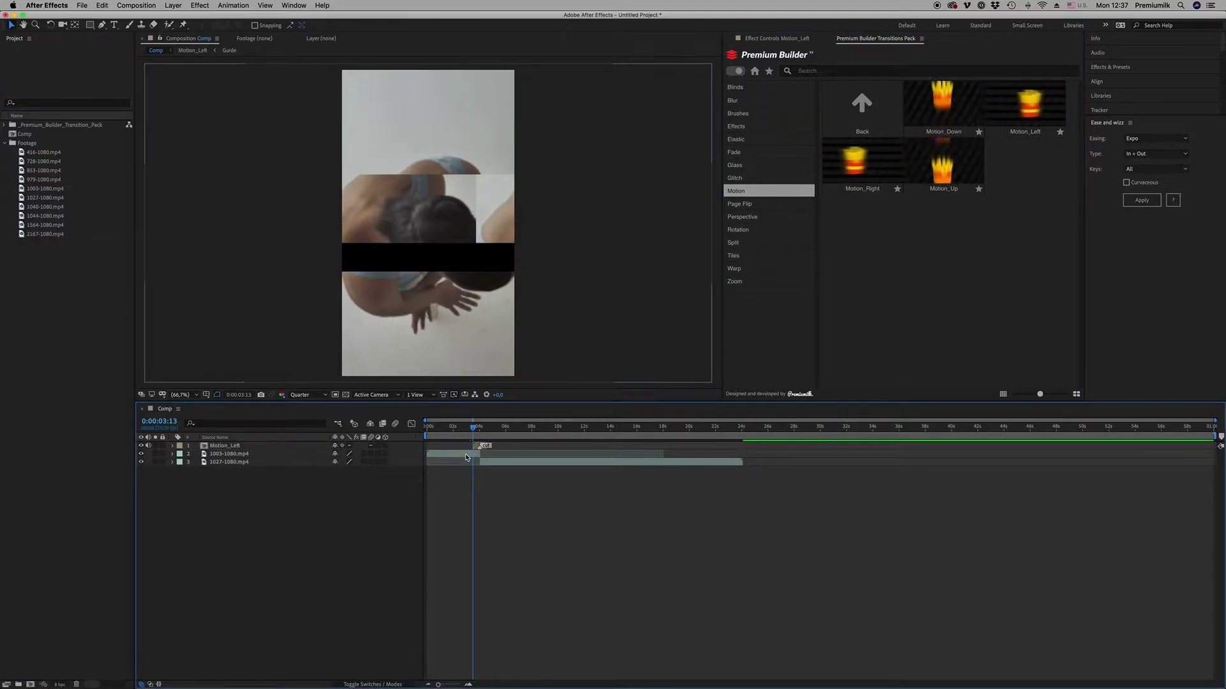
{"action": "left_click", "coordinate": [498, 448]}
{"action": "double_click", "coordinate": [498, 447]}
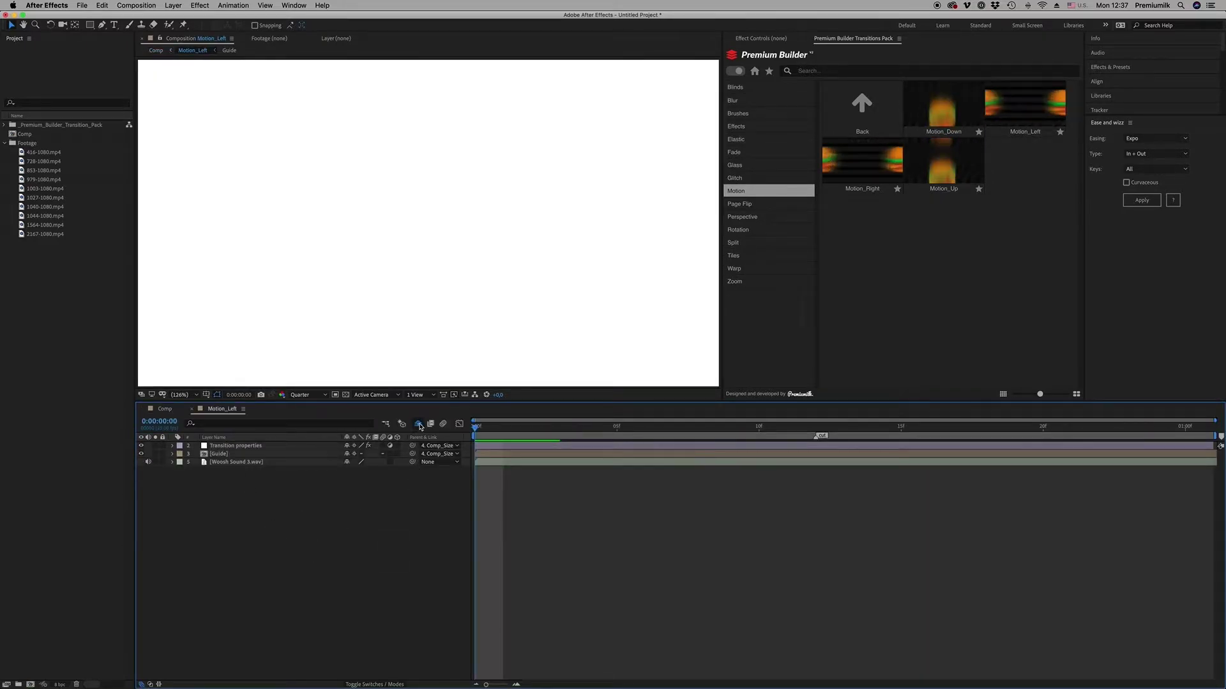
{"action": "left_click", "coordinate": [418, 426]}
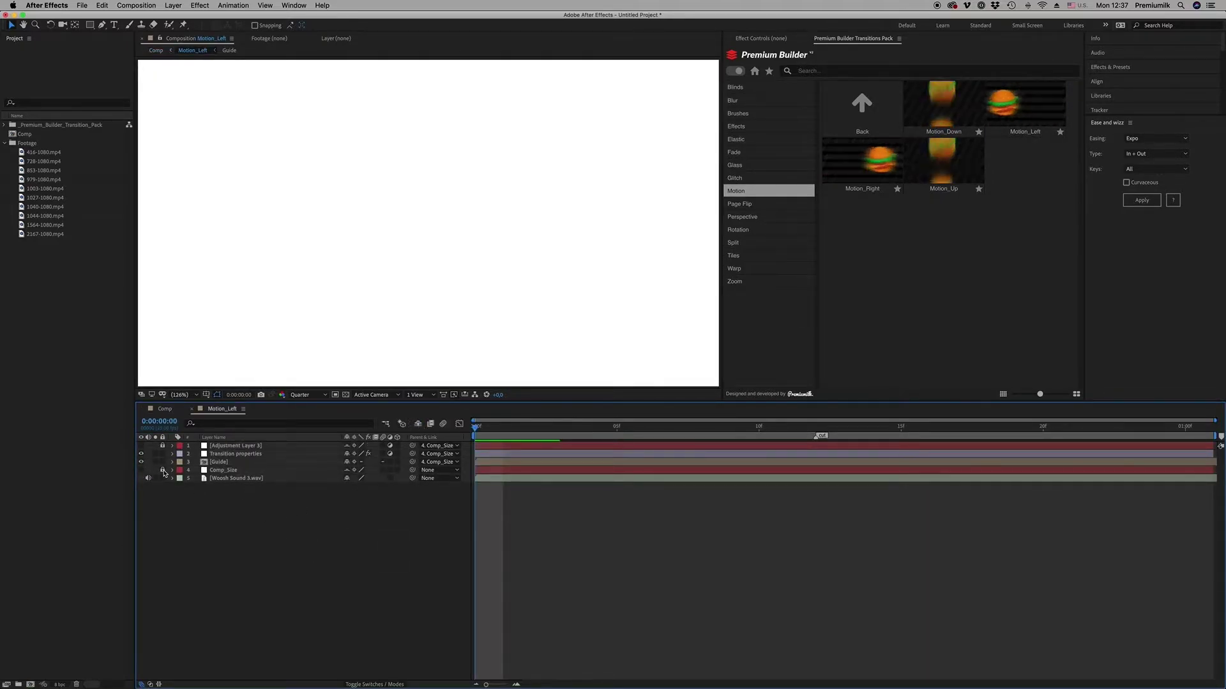
{"action": "left_click", "coordinate": [418, 425]}
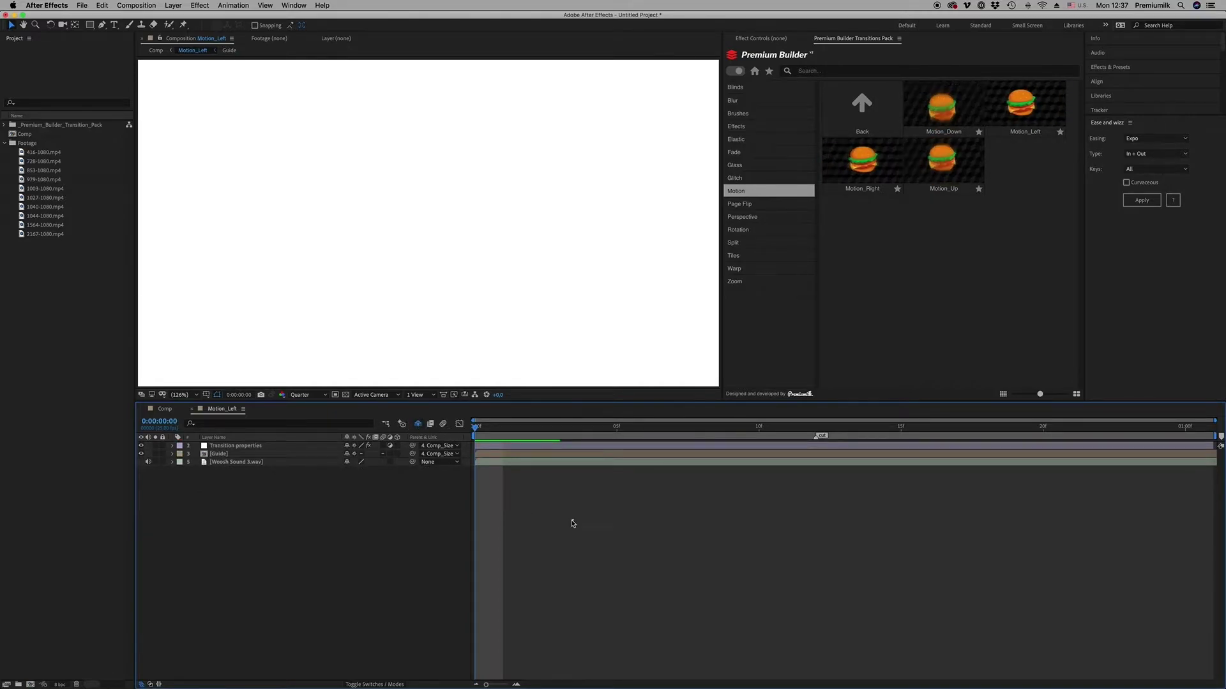
Give the Motion_Left composition width 1080 and height 1920, then return to Comp
{"action": "left_click", "coordinate": [136, 5]}
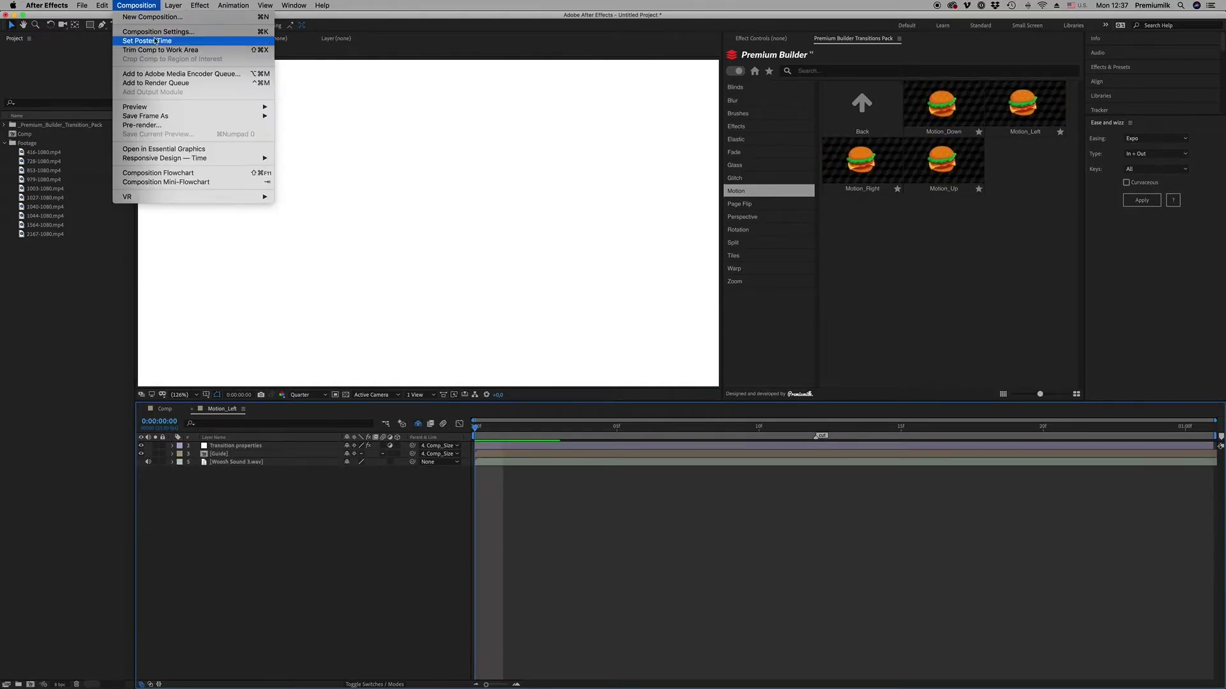
{"action": "left_click", "coordinate": [163, 16]}
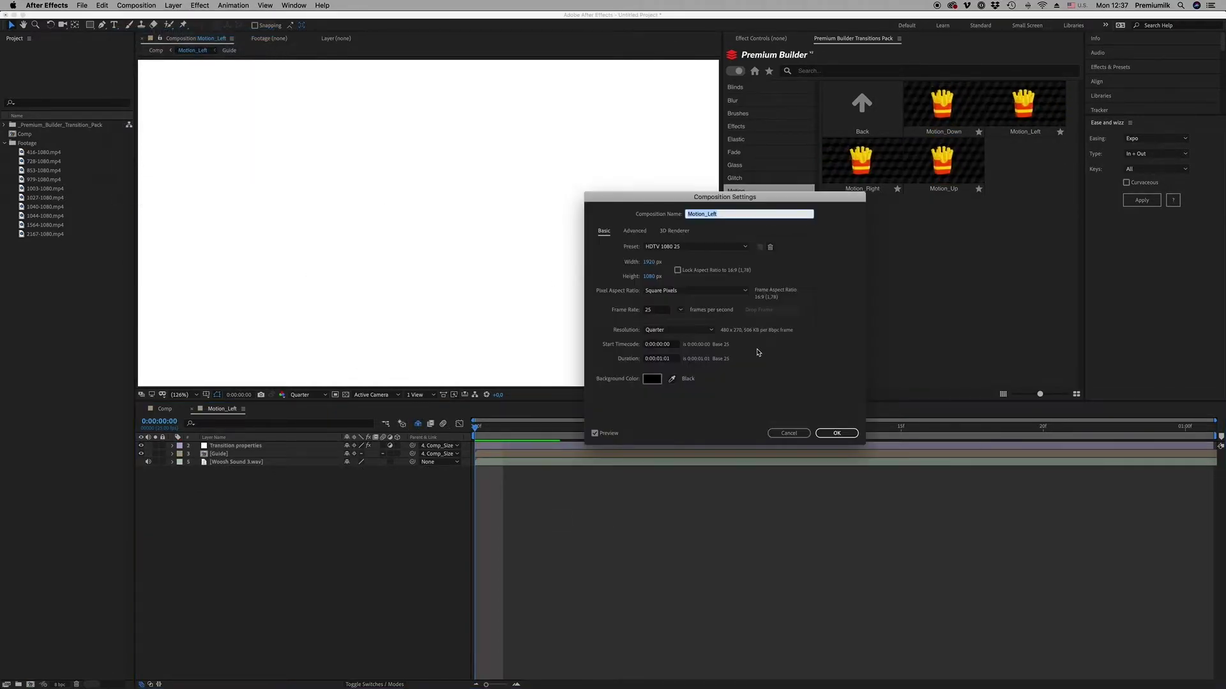
{"action": "left_click", "coordinate": [654, 265]}
{"action": "type", "text": "1080"}
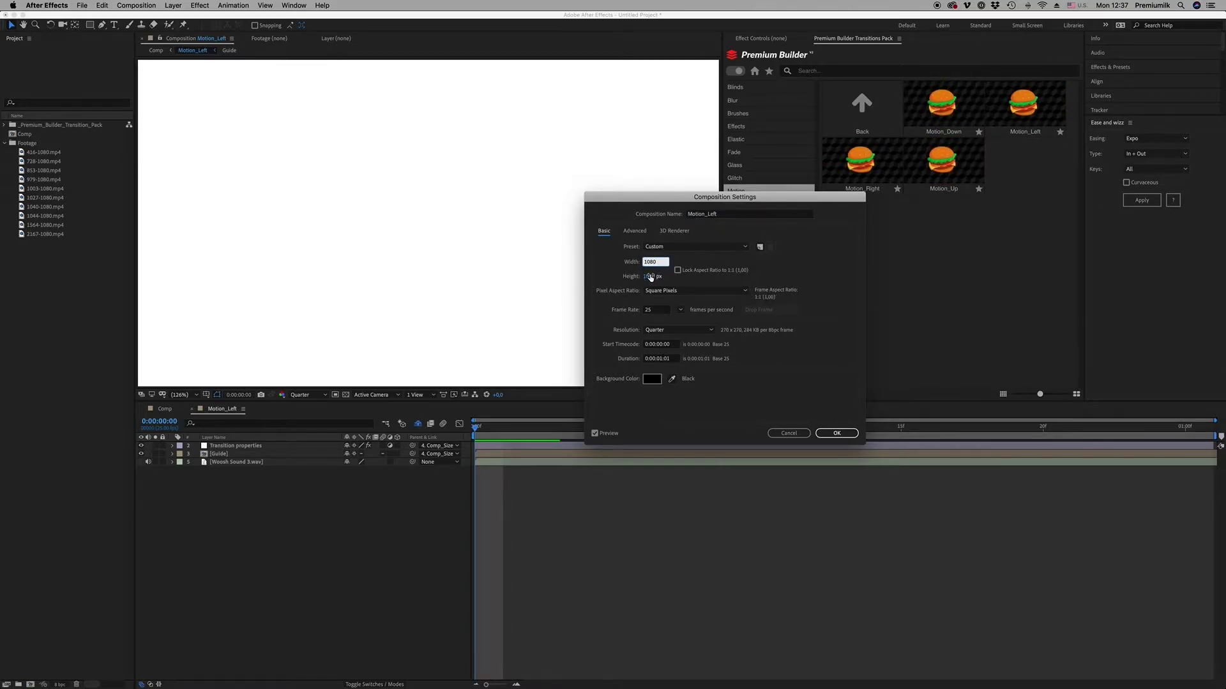
{"action": "left_click", "coordinate": [651, 278]}
{"action": "type", "text": "1920"}
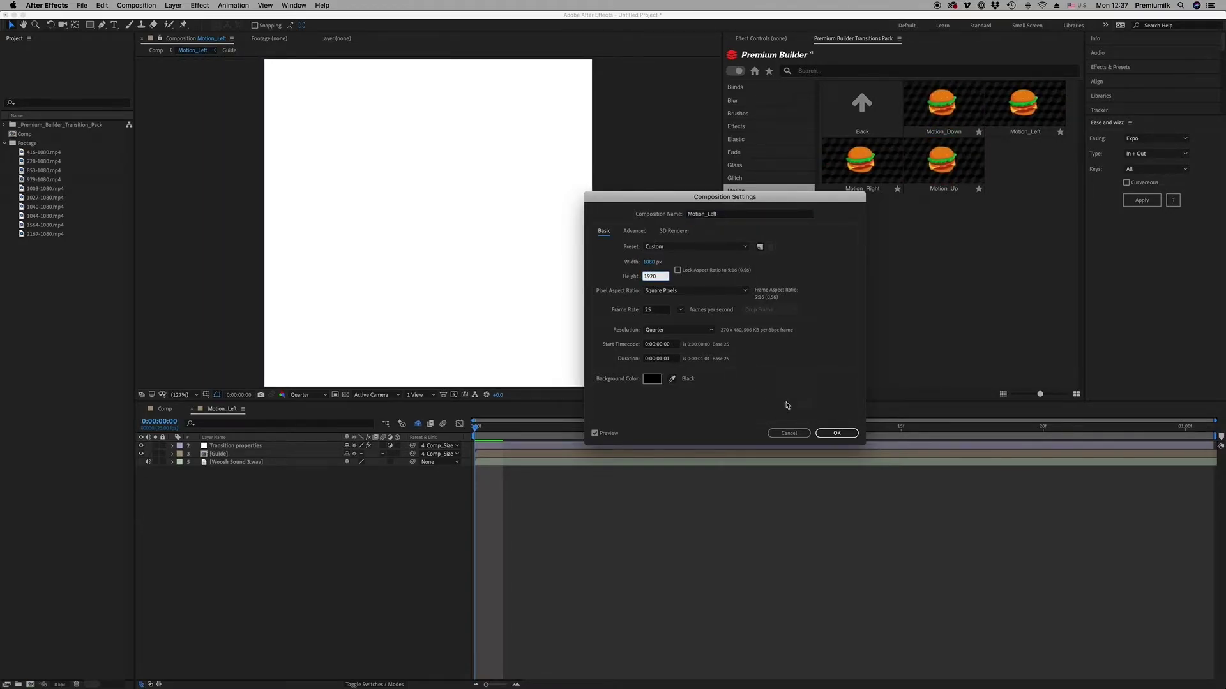
{"action": "left_click", "coordinate": [838, 434]}
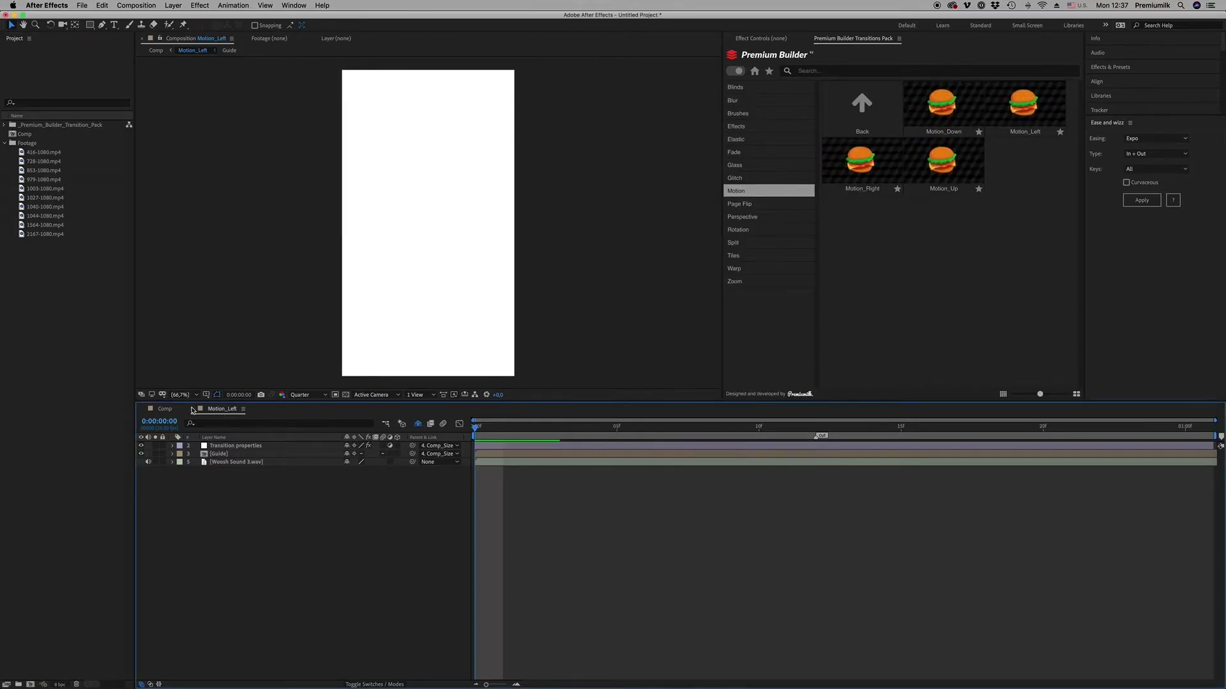
{"action": "left_click", "coordinate": [166, 409]}
Set the Motion_Left layer to 100% scale and preview the transition between the clips
{"action": "key", "text": "space"}
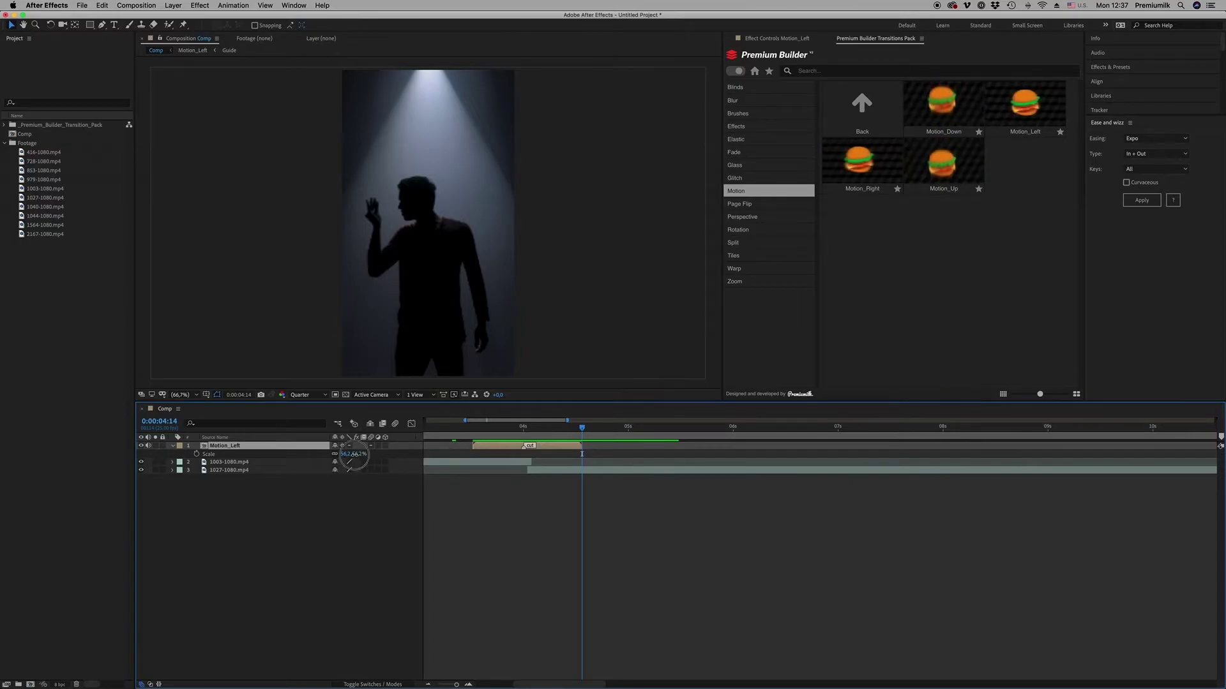
{"action": "key", "text": "Return"}
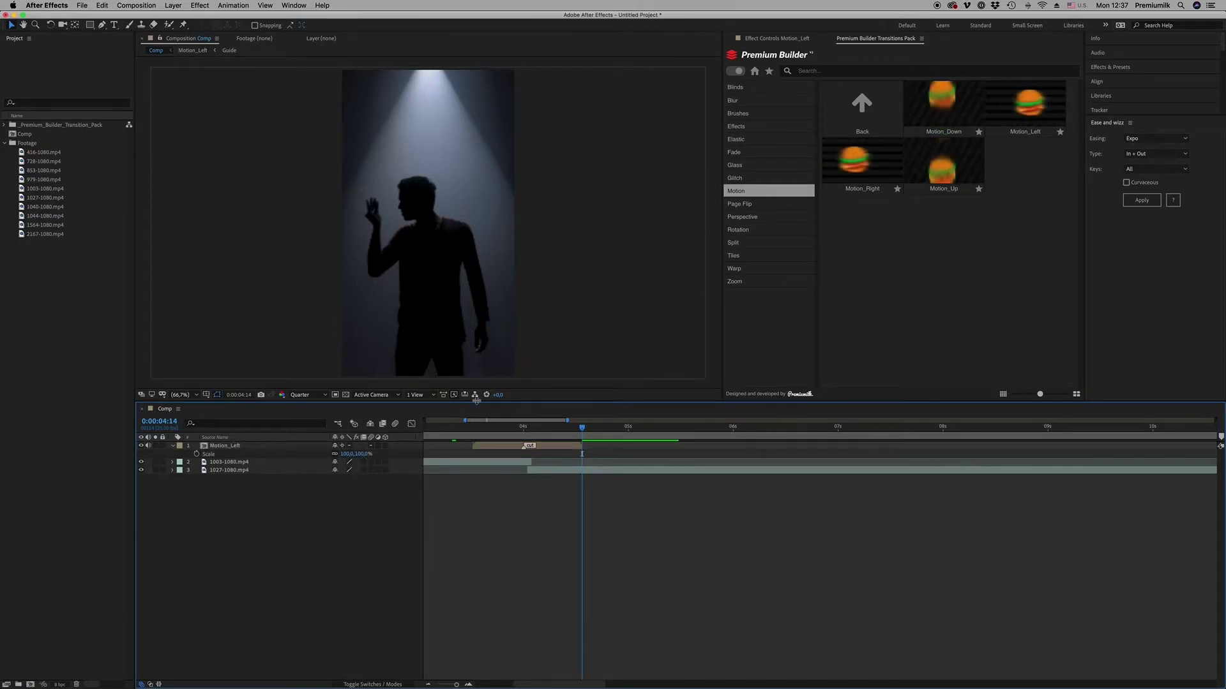
{"action": "left_click", "coordinate": [469, 433]}
{"action": "key", "text": "space"}
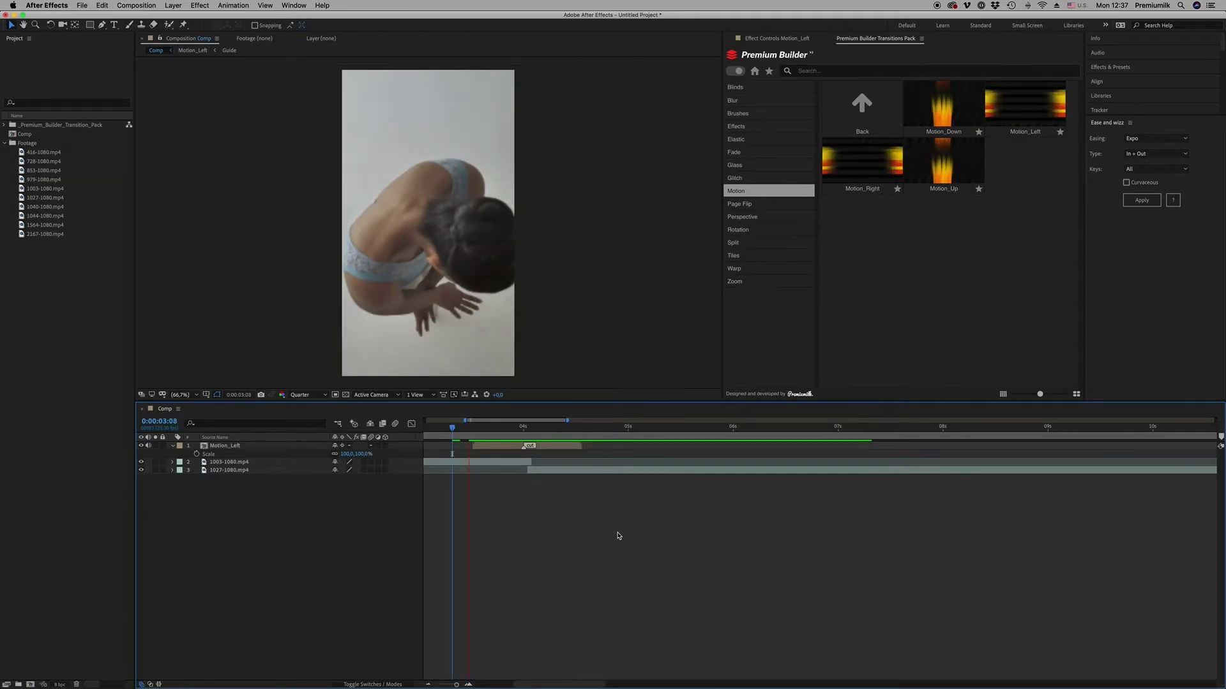
{"action": "key", "text": "space"}
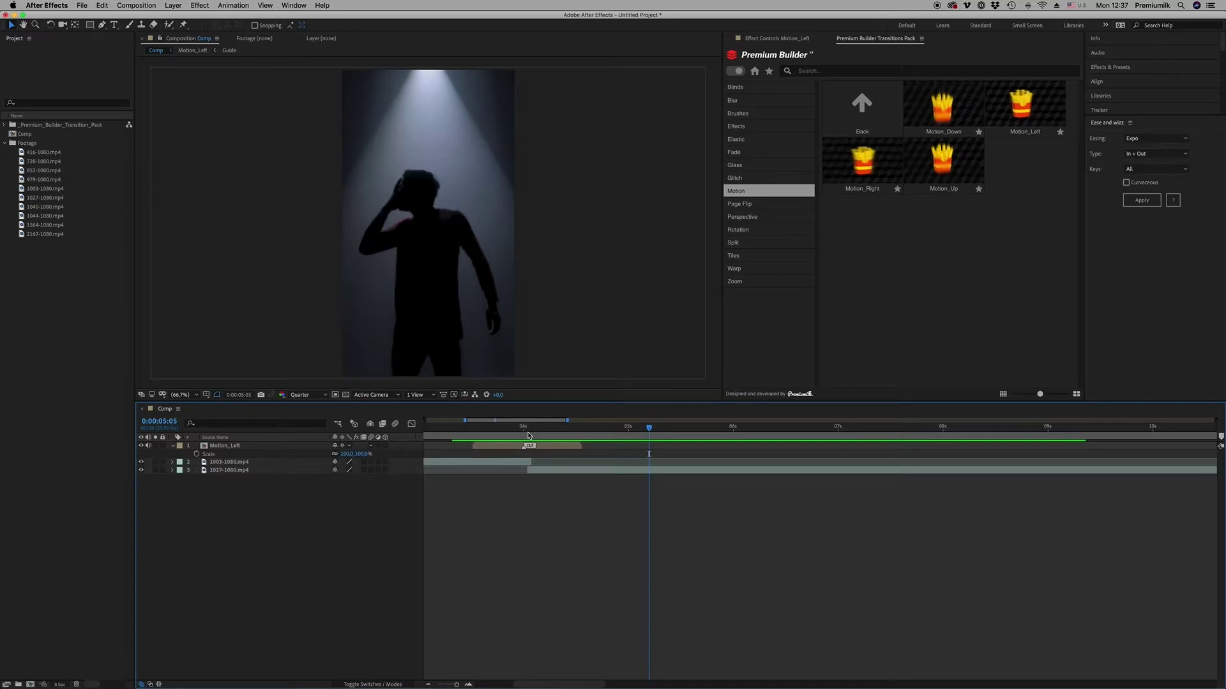
{"action": "left_click", "coordinate": [625, 428]}
{"action": "left_click_drag", "start_coordinate": [474, 431], "coordinate": [662, 436]}
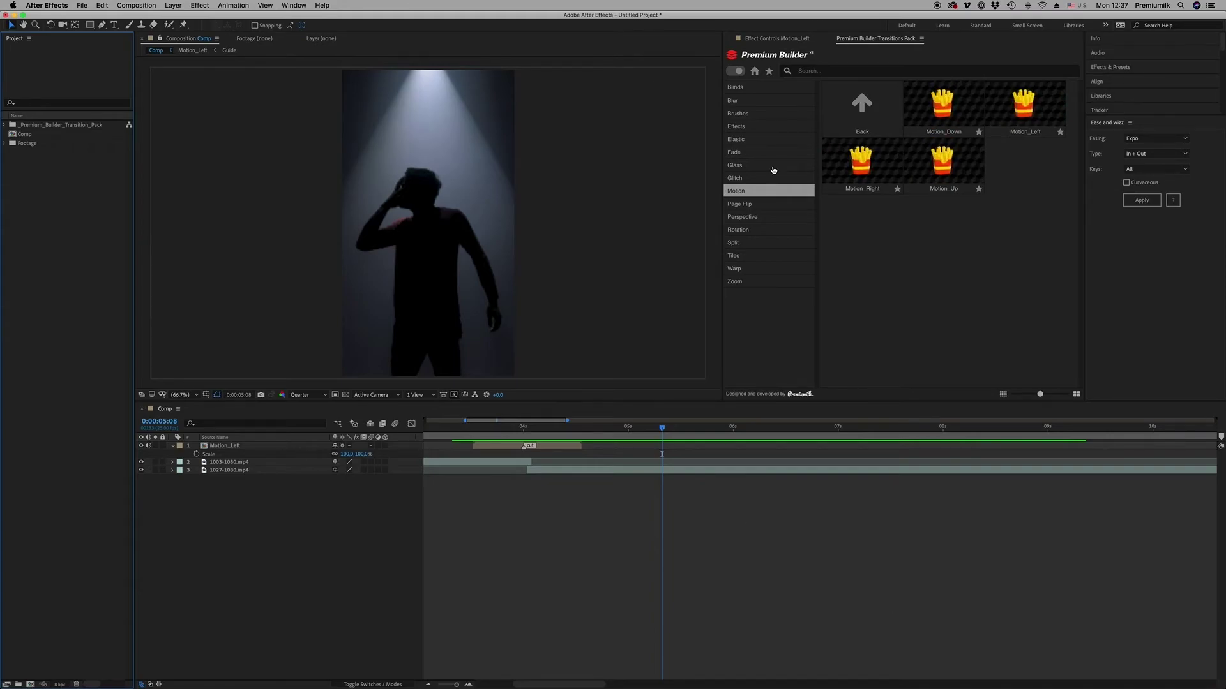
Browse Premium Builder's transition categories, from Blinds through to Warp
{"action": "left_click", "coordinate": [735, 87]}
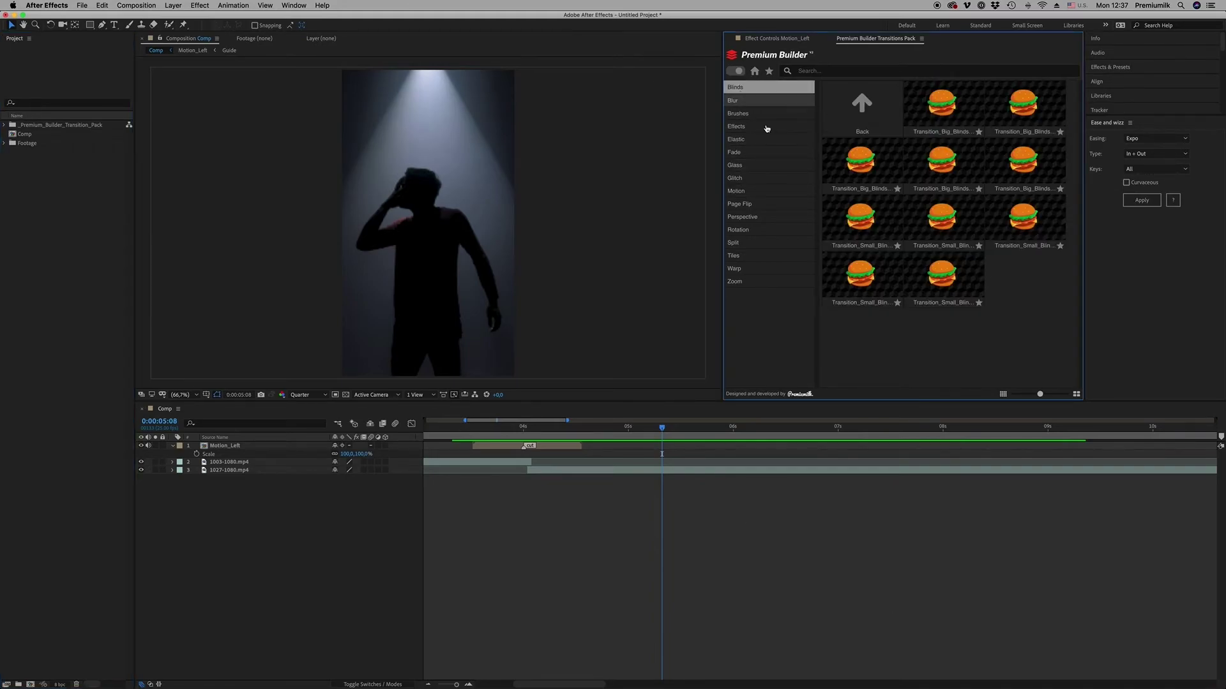
{"action": "left_click", "coordinate": [736, 281]}
{"action": "left_click", "coordinate": [734, 256]}
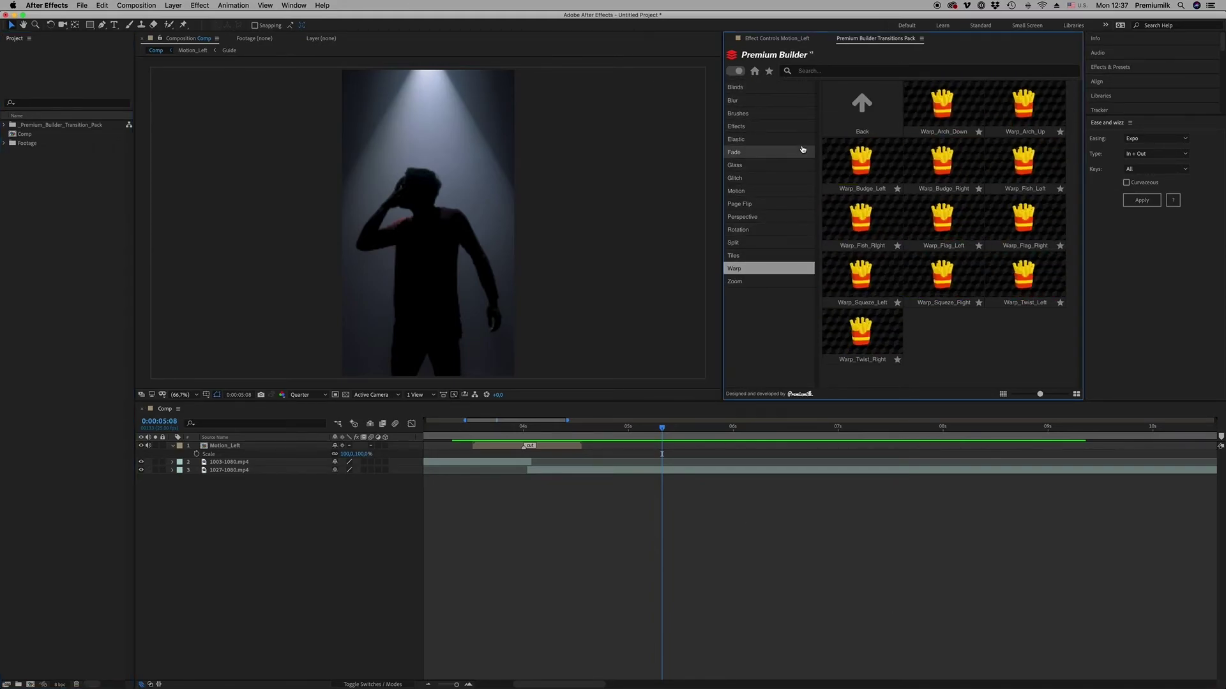